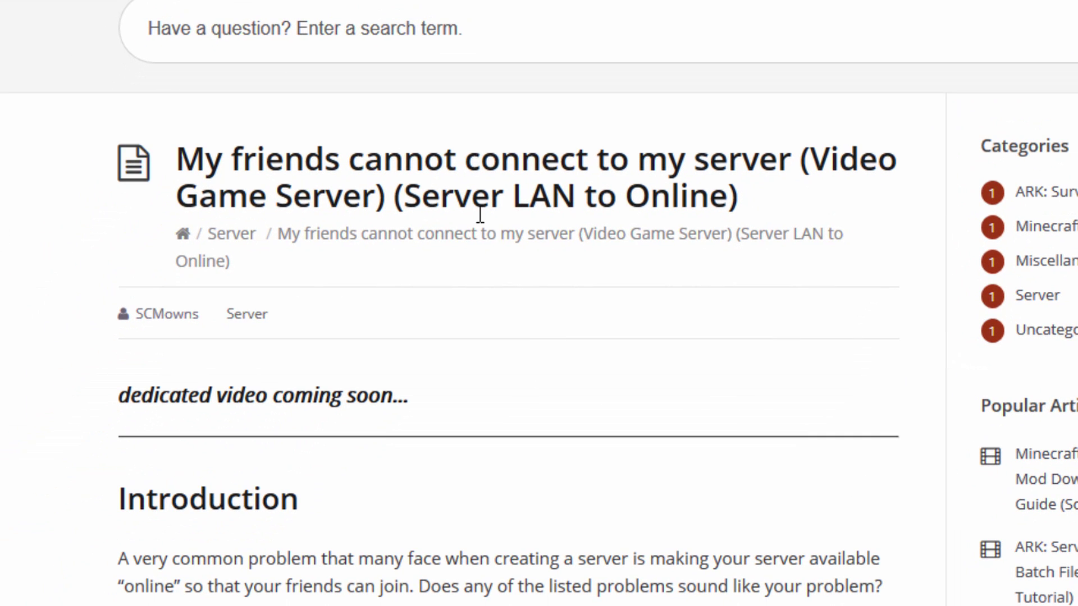
{"action": "left_click_drag", "start_coordinate": [422, 196], "coordinate": [576, 196]}
{"action": "left_click_drag", "start_coordinate": [689, 196], "coordinate": [650, 197]}
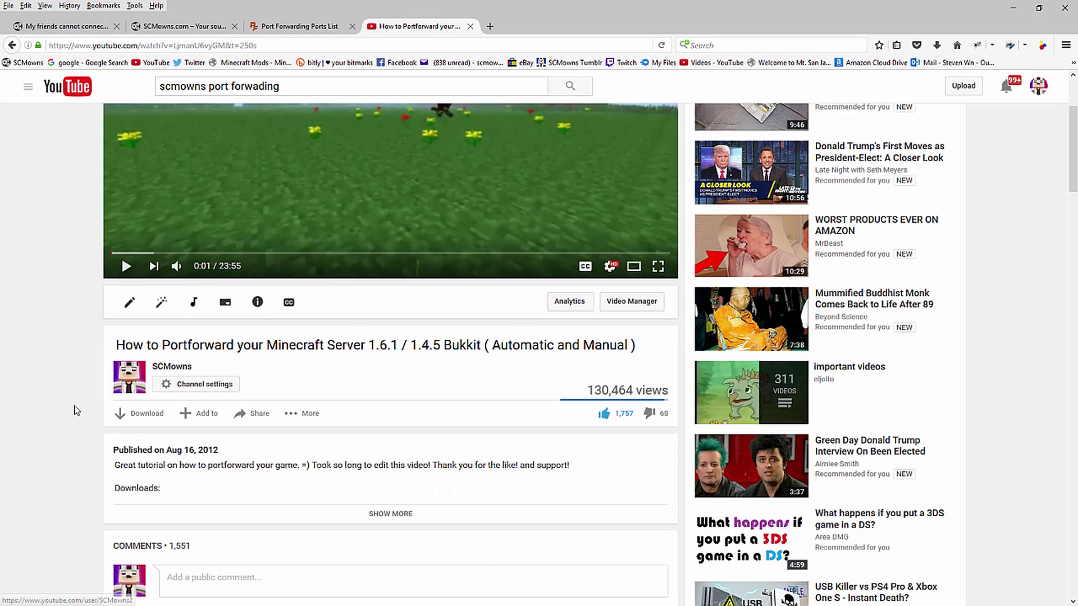
{"action": "scroll", "coordinate": [77, 411], "scroll_direction": "up", "scroll_amount": 3}
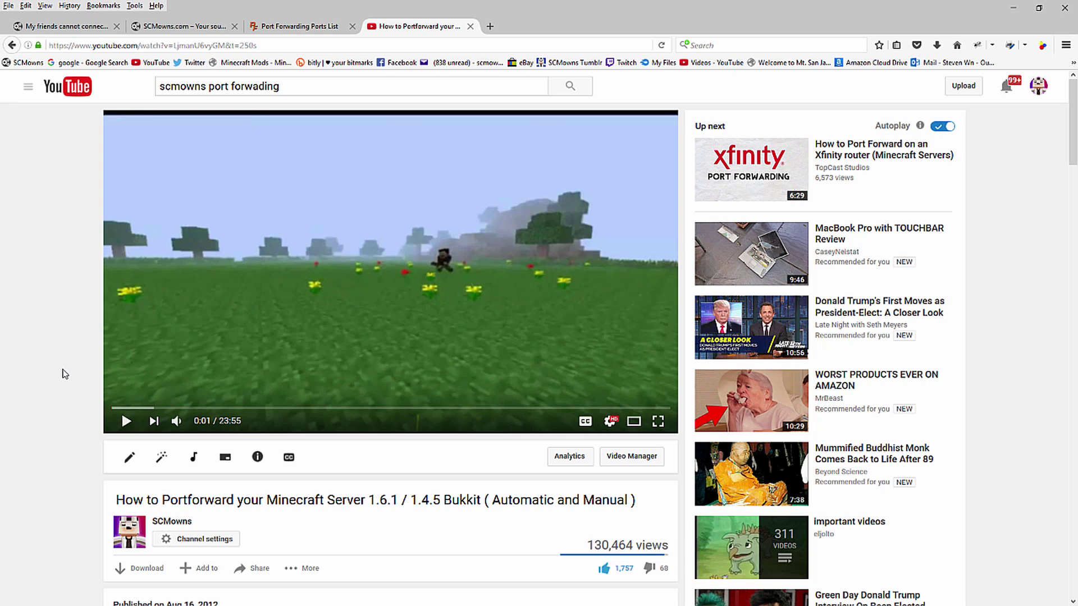
{"action": "scroll", "coordinate": [65, 378], "scroll_direction": "down", "scroll_amount": 2}
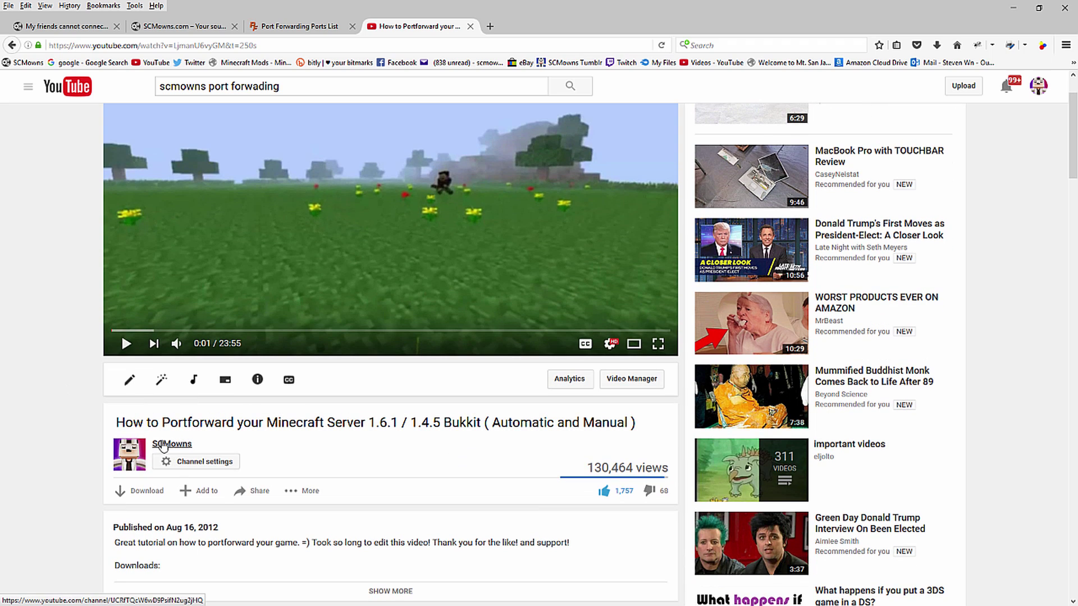
{"action": "scroll", "coordinate": [90, 411], "scroll_direction": "up", "scroll_amount": 2}
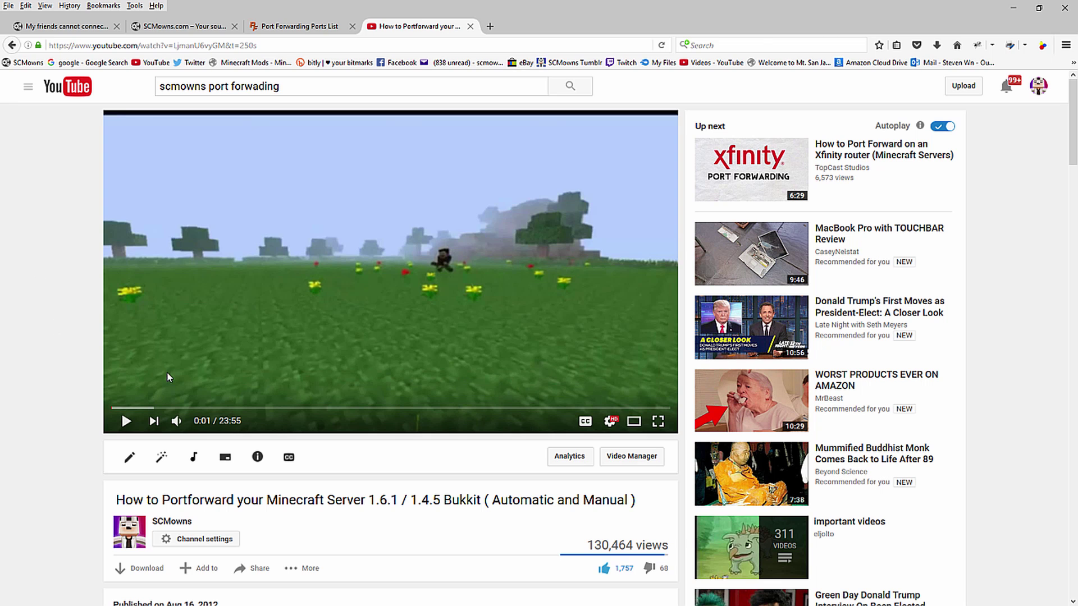
{"action": "scroll", "coordinate": [73, 375], "scroll_direction": "down", "scroll_amount": 2}
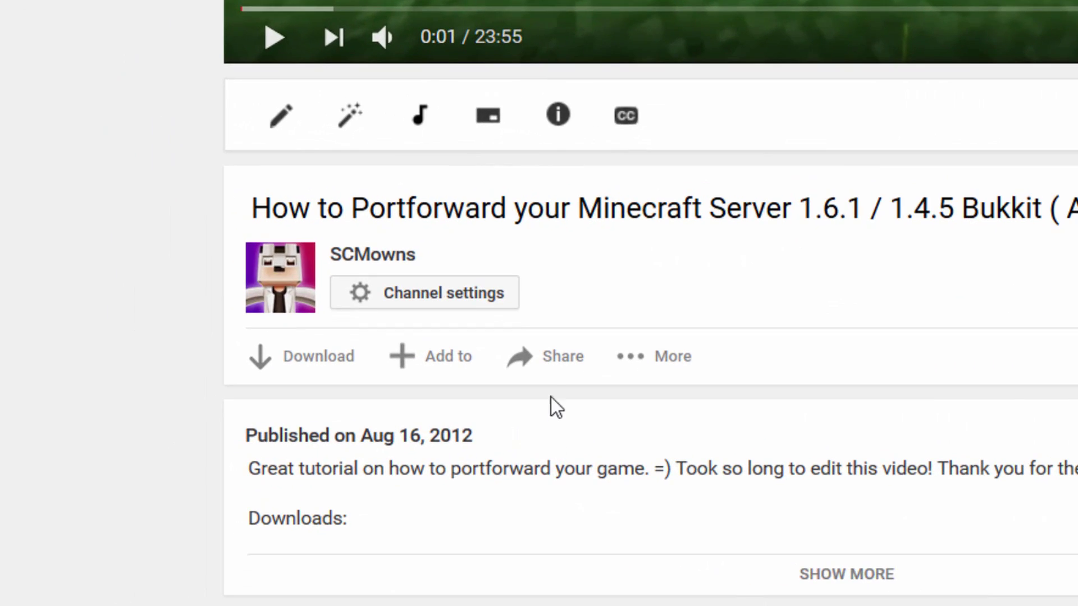
Step: Switch to the SCMowns article about friends being unable to connect and read it down to the recommended port forwarding software section
{"action": "left_click", "coordinate": [62, 26]}
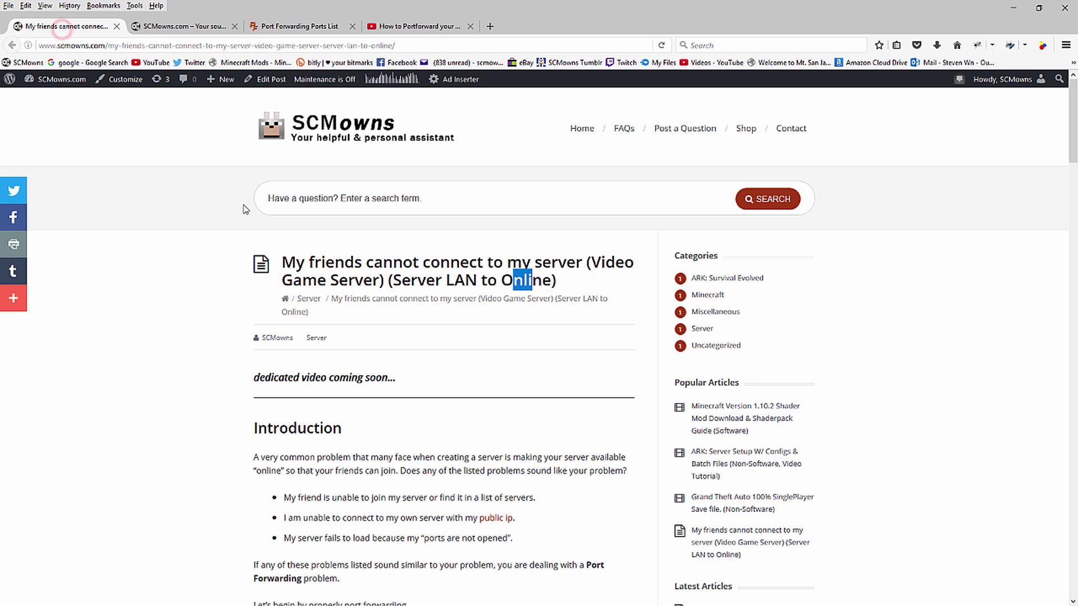
{"action": "left_click", "coordinate": [204, 314]}
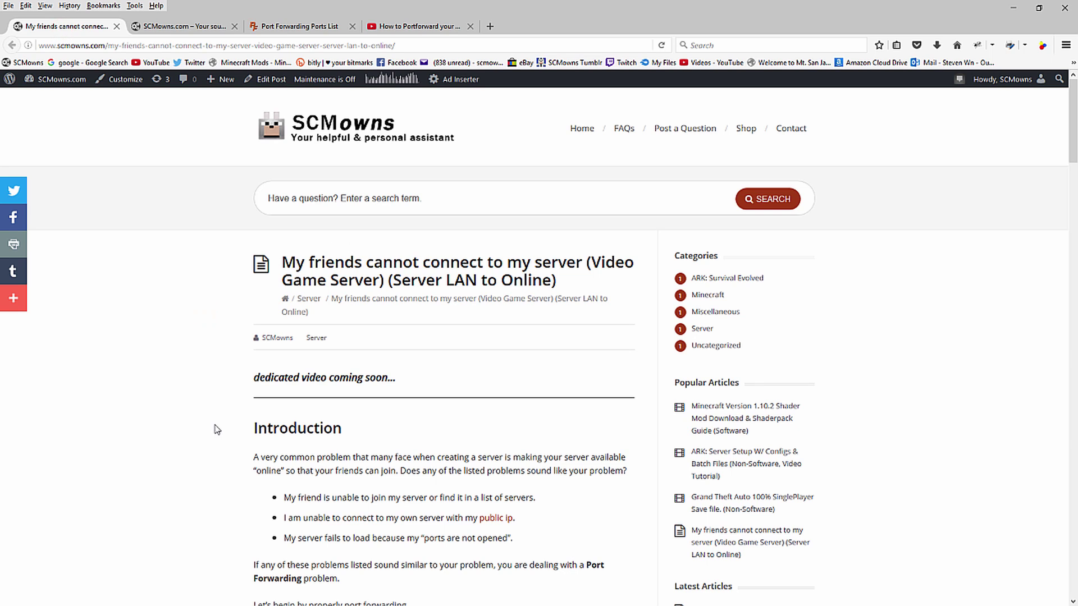
{"action": "scroll", "coordinate": [210, 420], "scroll_direction": "down", "scroll_amount": 2}
{"action": "scroll", "coordinate": [210, 416], "scroll_direction": "up", "scroll_amount": 2}
{"action": "left_click_drag", "start_coordinate": [285, 262], "coordinate": [357, 262]}
{"action": "left_click", "coordinate": [562, 279]}
{"action": "left_click", "coordinate": [357, 262]}
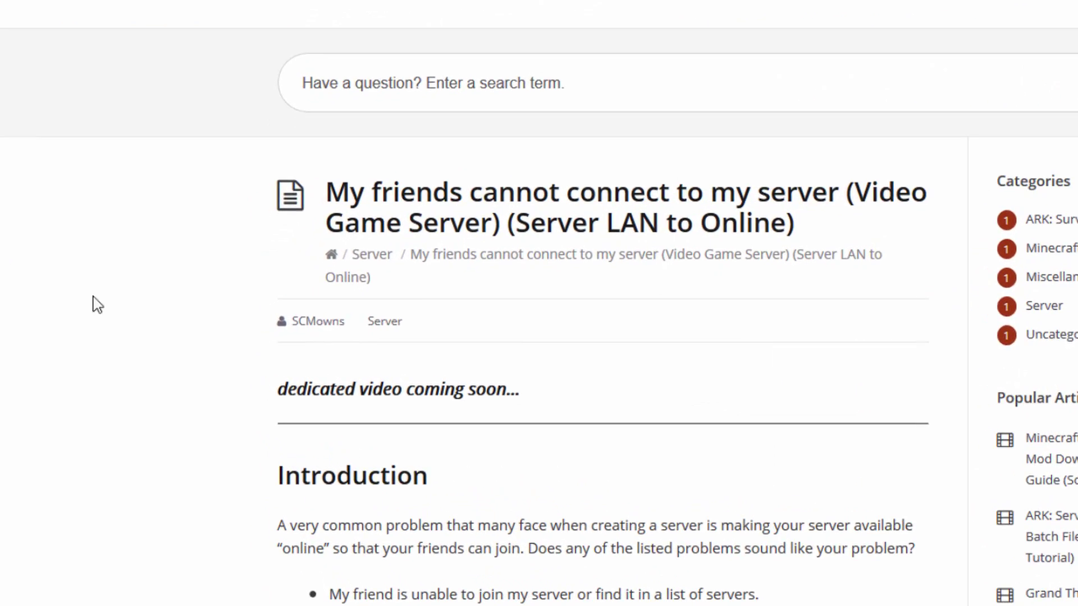
{"action": "scroll", "coordinate": [99, 305], "scroll_direction": "down", "scroll_amount": 8}
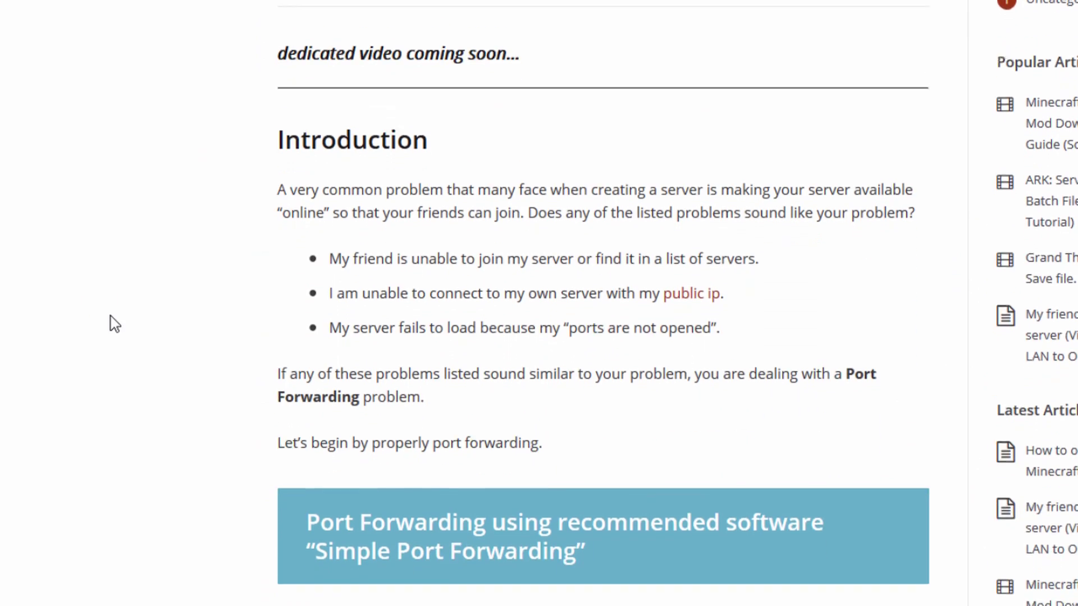
{"action": "scroll", "coordinate": [110, 315], "scroll_direction": "down", "scroll_amount": 4}
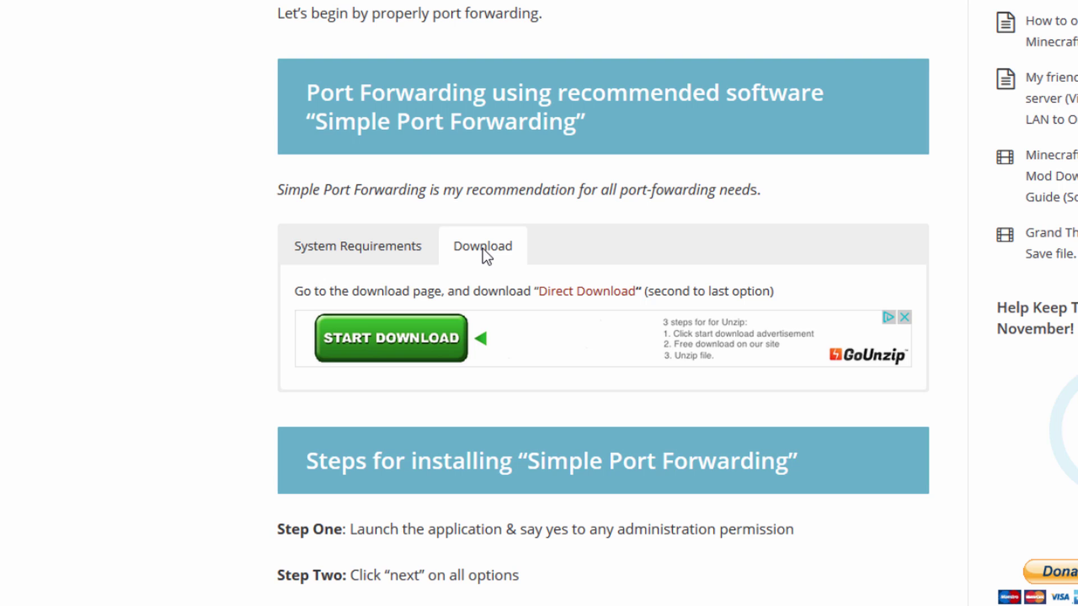
Step: Open the Simple Port Forwarding download page from the article's Direct Download link
{"action": "left_click_drag", "start_coordinate": [321, 90], "coordinate": [473, 91]}
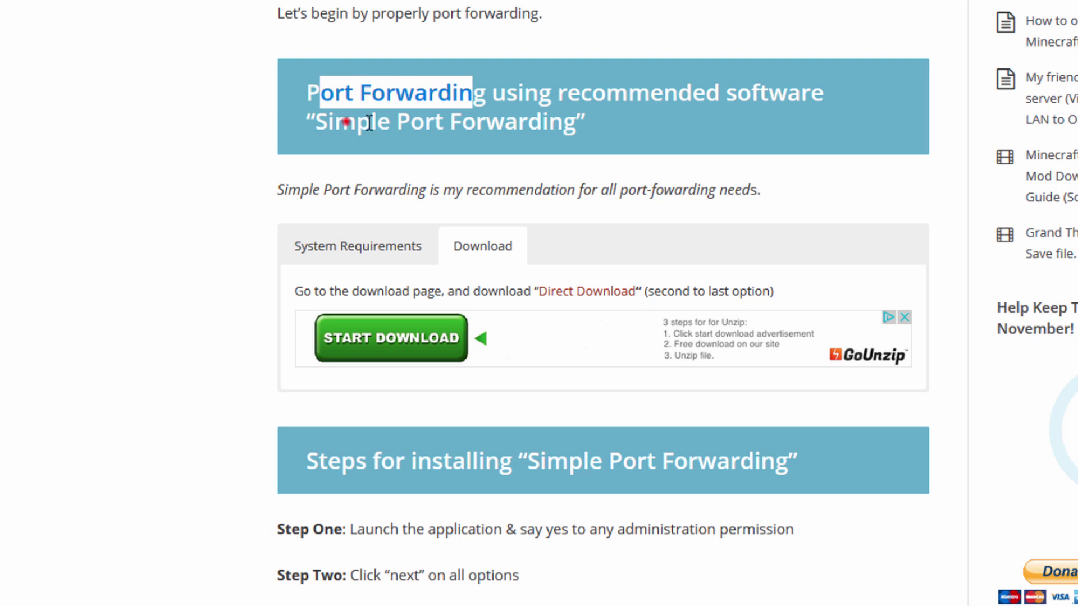
{"action": "left_click_drag", "start_coordinate": [357, 121], "coordinate": [568, 133]}
{"action": "left_click", "coordinate": [475, 253]}
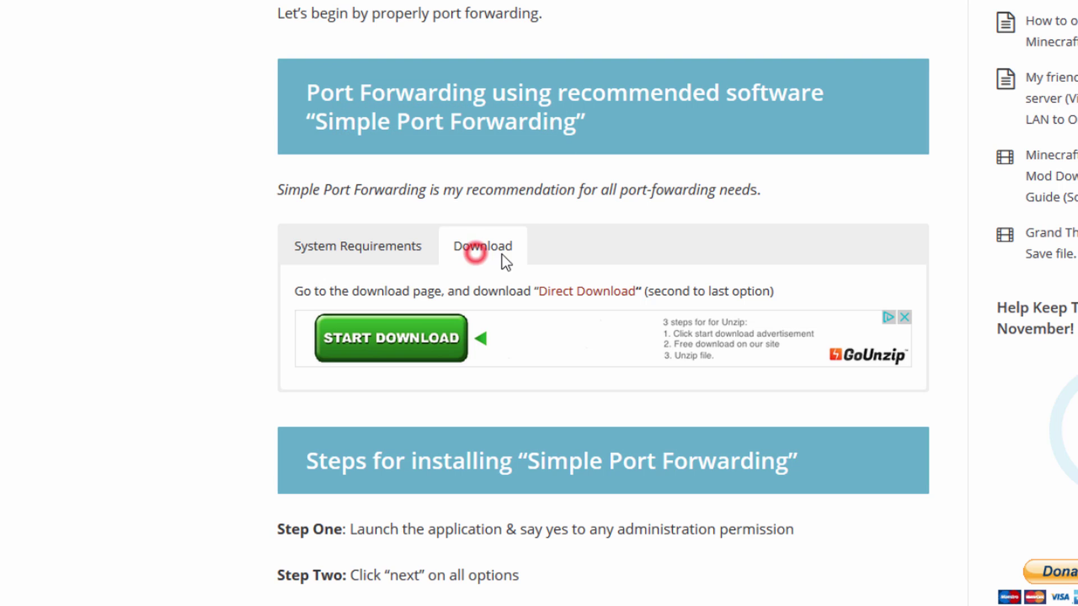
{"action": "left_click", "coordinate": [585, 292]}
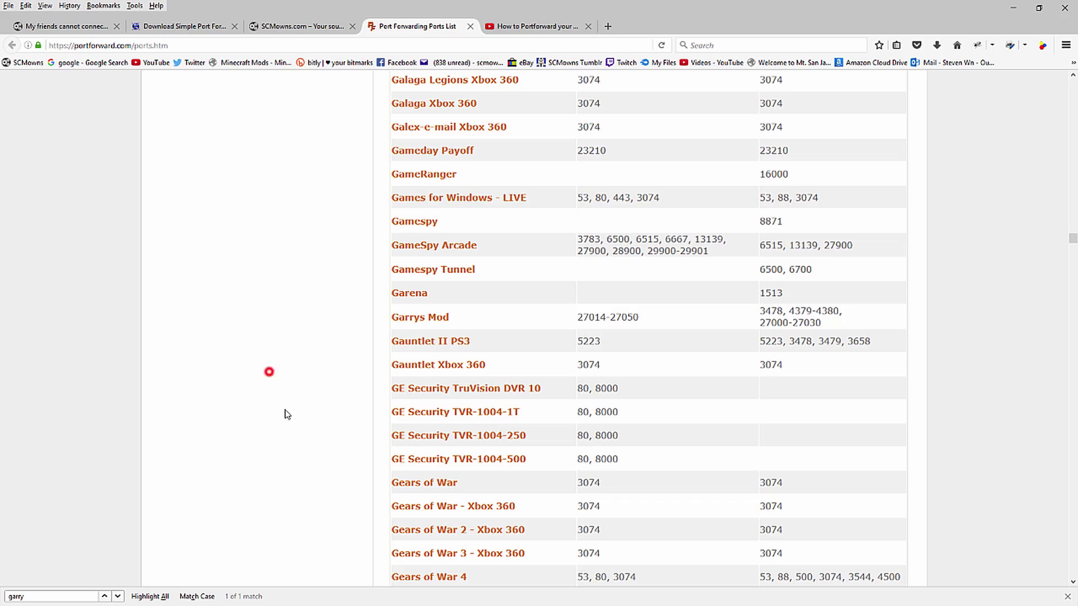
{"action": "middle_click", "coordinate": [291, 478]}
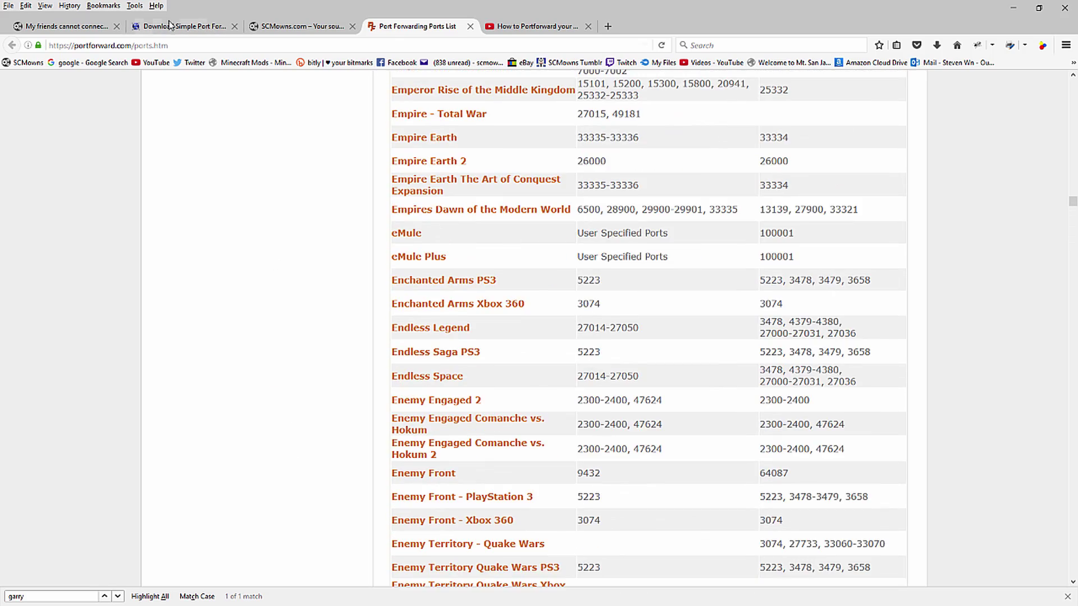
{"action": "left_click", "coordinate": [61, 26]}
{"action": "scroll", "coordinate": [231, 412], "scroll_direction": "down", "scroll_amount": 5}
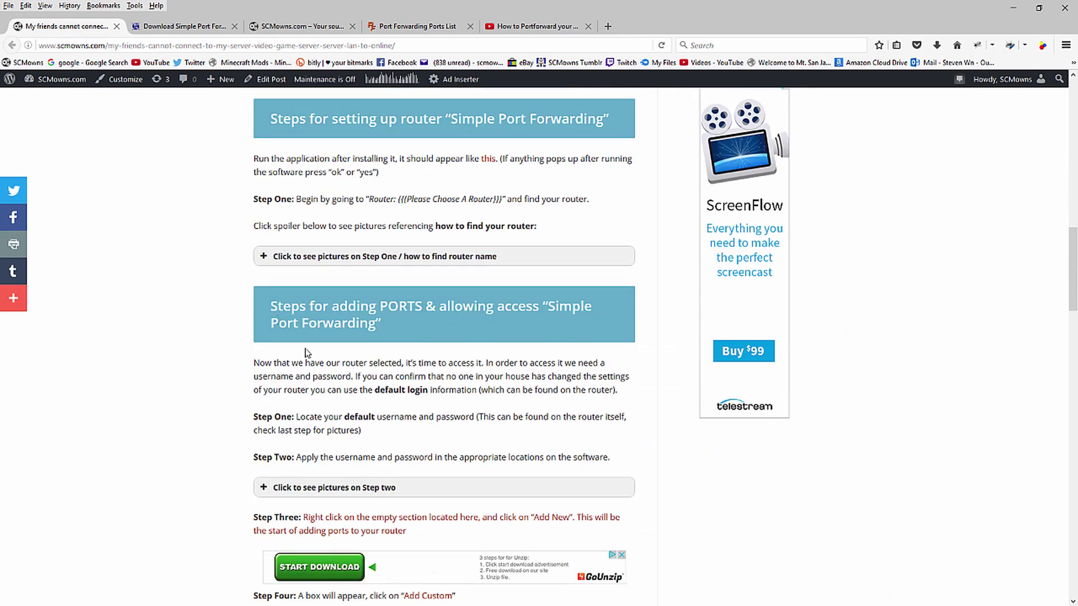
{"action": "scroll", "coordinate": [238, 382], "scroll_direction": "up", "scroll_amount": 7}
{"action": "scroll", "coordinate": [241, 384], "scroll_direction": "down", "scroll_amount": 1}
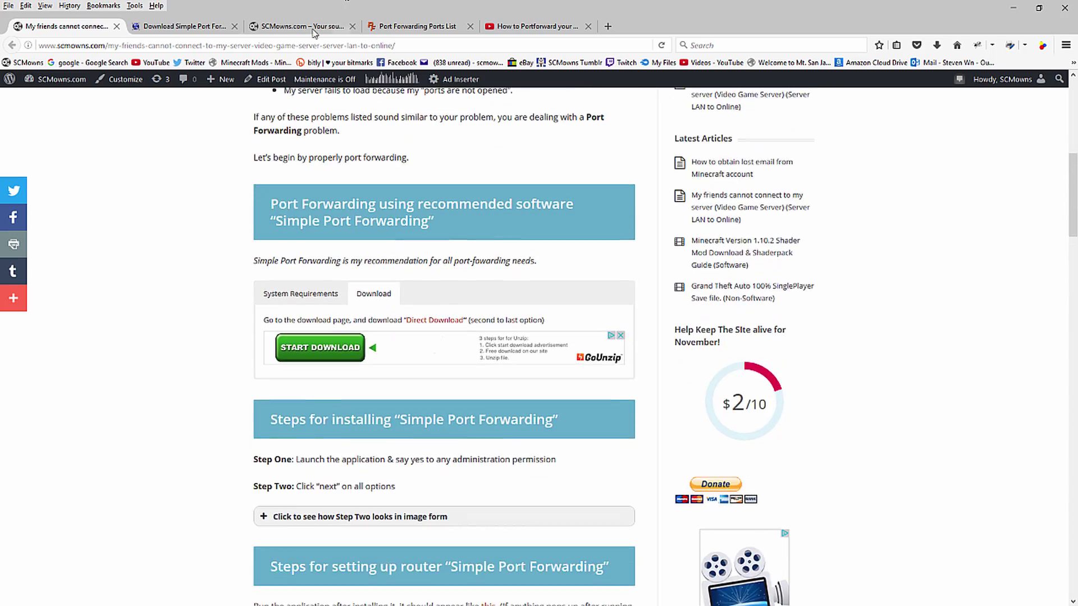
Step: Search the portforward.com ports list for "garry" and highlight the TCP port range of Garrys Mod
{"action": "left_click", "coordinate": [287, 25]}
{"action": "left_click", "coordinate": [425, 24]}
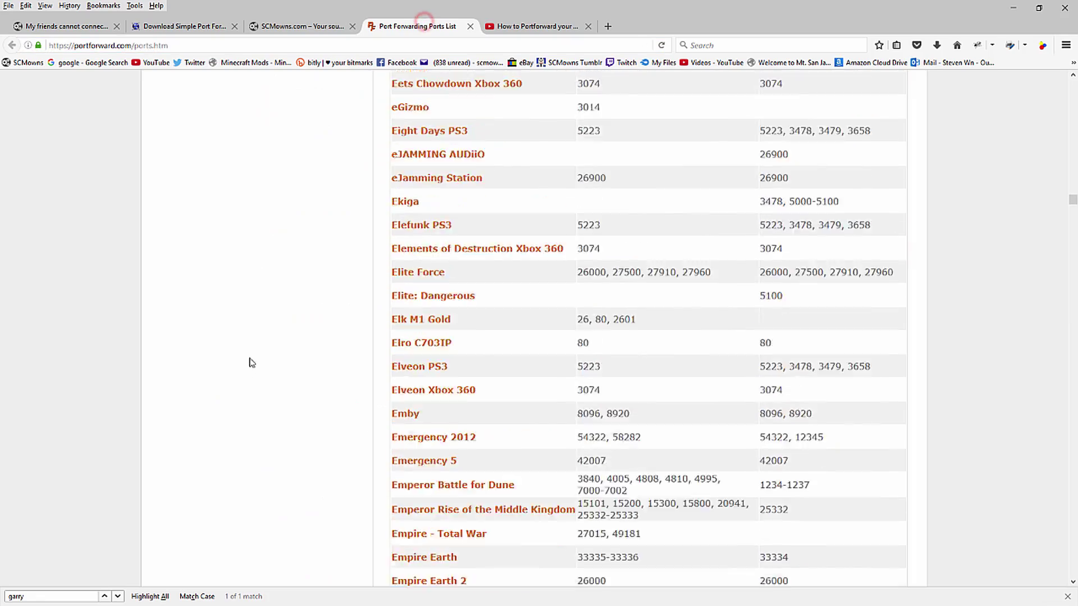
{"action": "left_click_drag", "start_coordinate": [1073, 194], "coordinate": [1073, 75]}
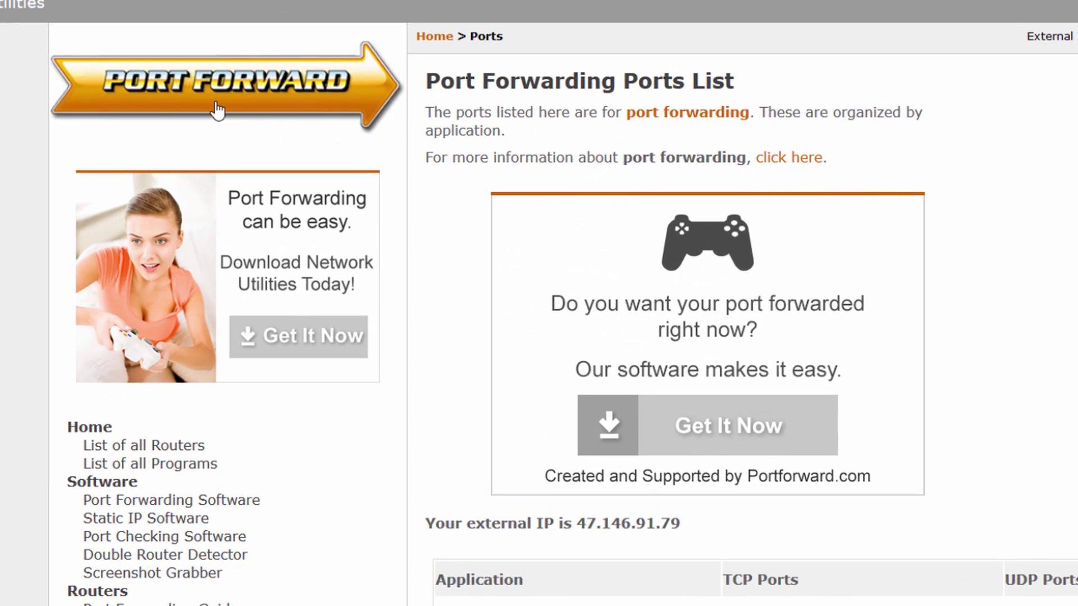
{"action": "key", "text": "ctrl+f"}
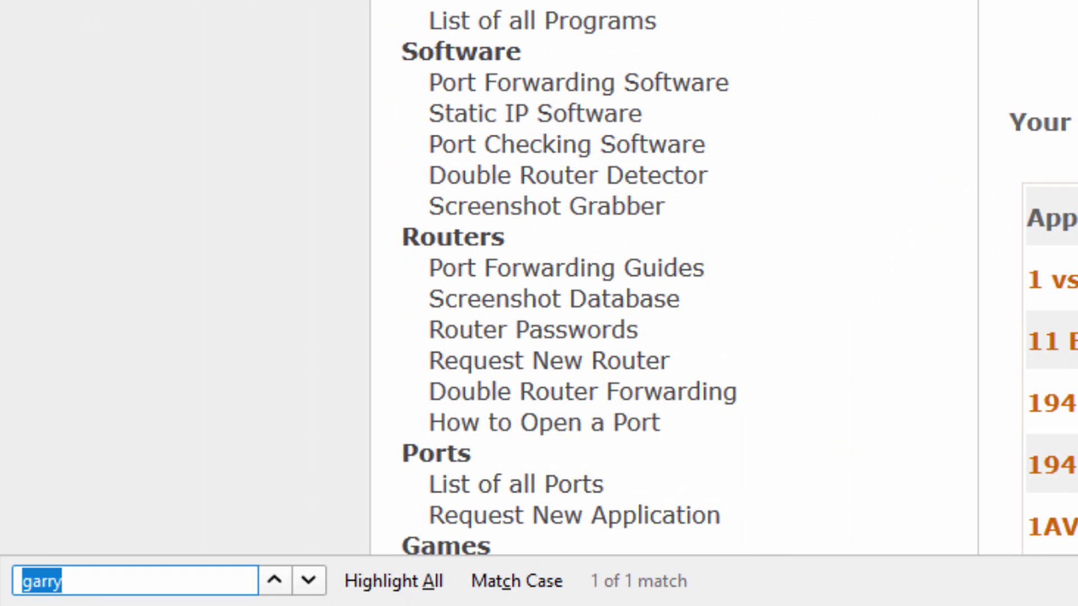
{"action": "left_click", "coordinate": [310, 574]}
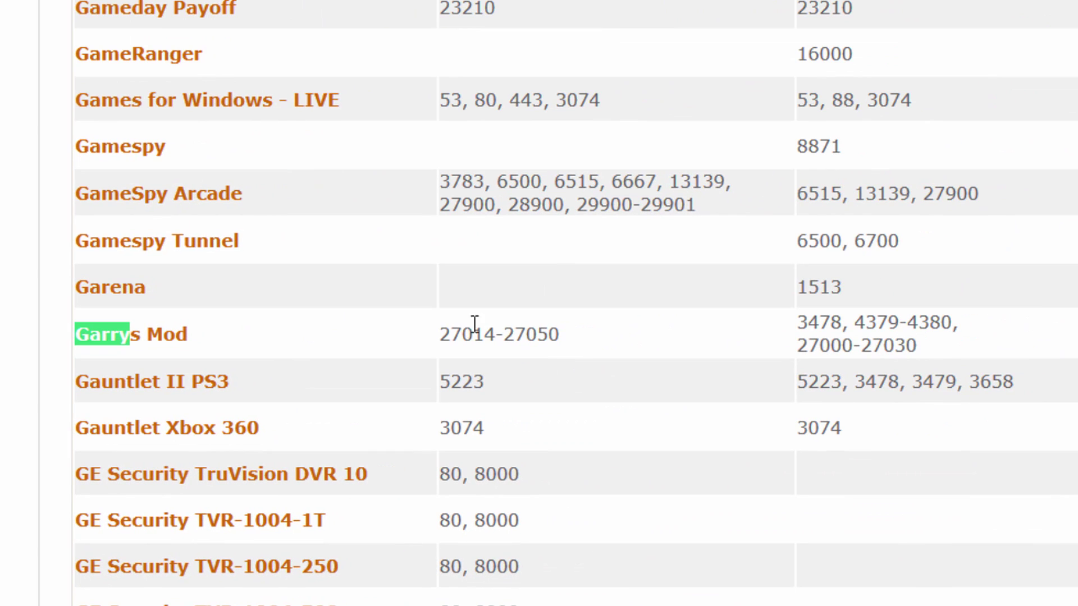
{"action": "left_click_drag", "start_coordinate": [446, 332], "coordinate": [573, 331]}
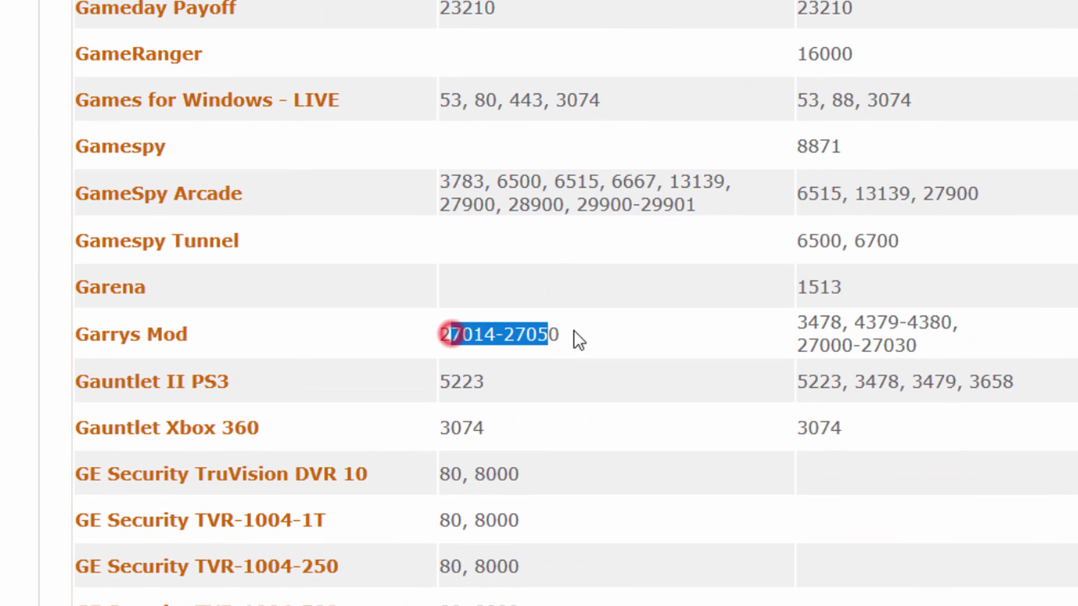
{"action": "left_click", "coordinate": [572, 332]}
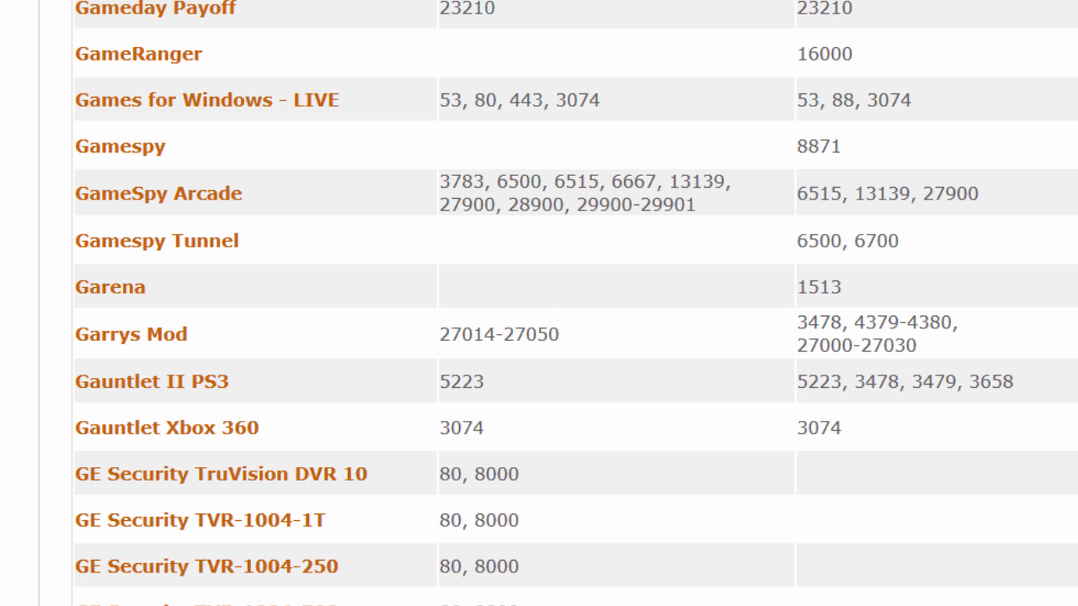
Step: Search the ports list for Minecraft and highlight the TCP and UDP ports of Minecraft Server
{"action": "type", "text": "mine"}
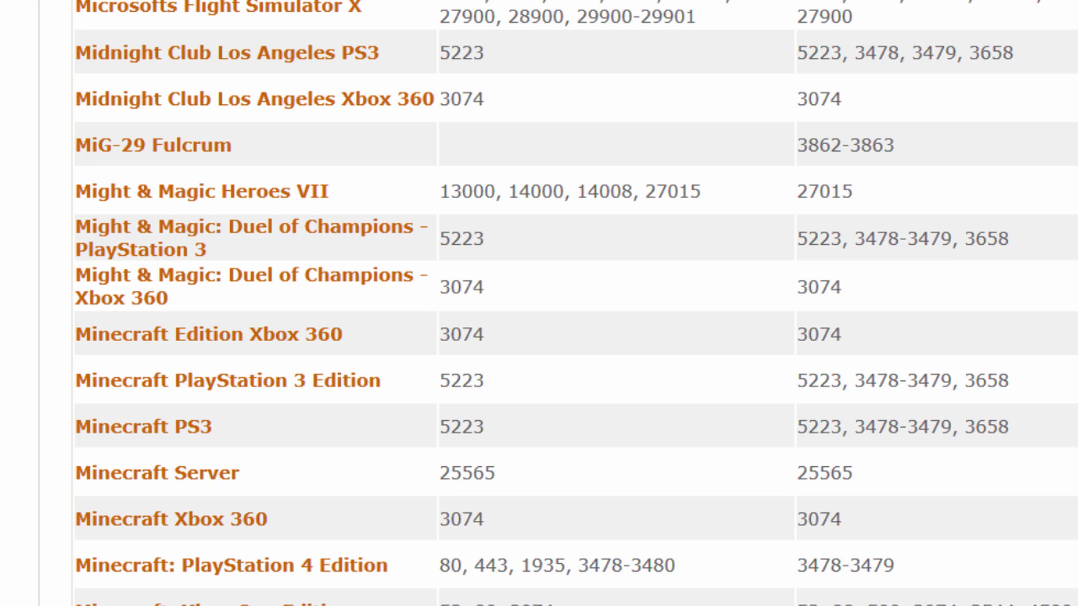
{"action": "left_click_drag", "start_coordinate": [452, 468], "coordinate": [485, 467]}
{"action": "left_click", "coordinate": [479, 469]}
{"action": "double_click", "coordinate": [856, 471]}
{"action": "mouse_move", "coordinate": [496, 472]}
{"action": "left_mouse_down"}
{"action": "mouse_move", "coordinate": [439, 472]}
{"action": "mouse_move", "coordinate": [516, 473]}
{"action": "left_mouse_up"}
{"action": "left_click", "coordinate": [509, 472]}
{"action": "left_click_drag", "start_coordinate": [862, 470], "coordinate": [424, 472]}
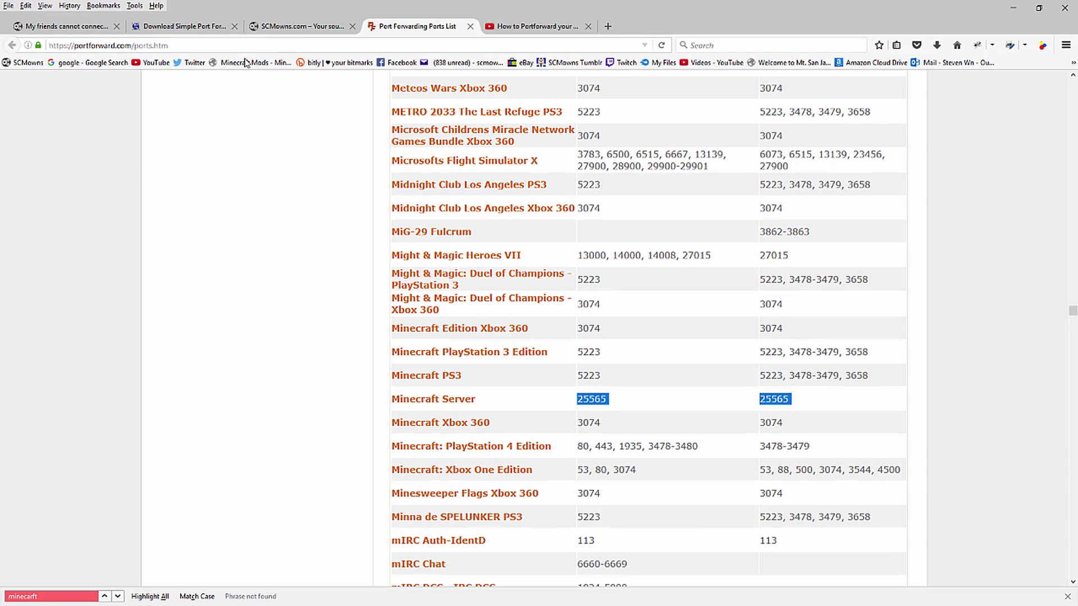
Step: Return to the server connection article and follow its Direct Download link to the Simple Port Forwarding download page
{"action": "left_click", "coordinate": [72, 27]}
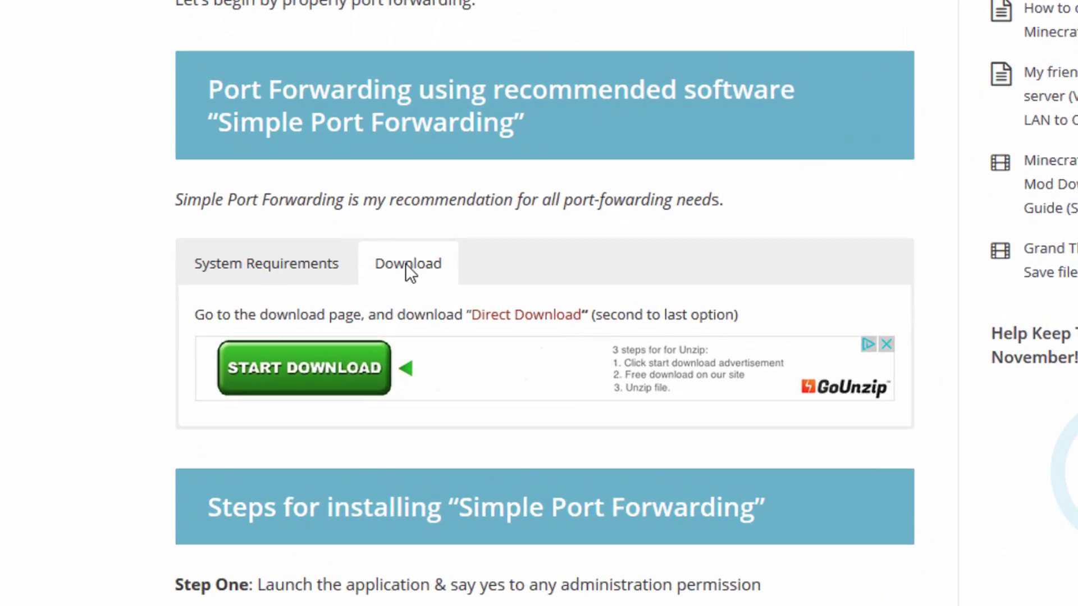
{"action": "scroll", "coordinate": [297, 240], "scroll_direction": "up", "scroll_amount": 3}
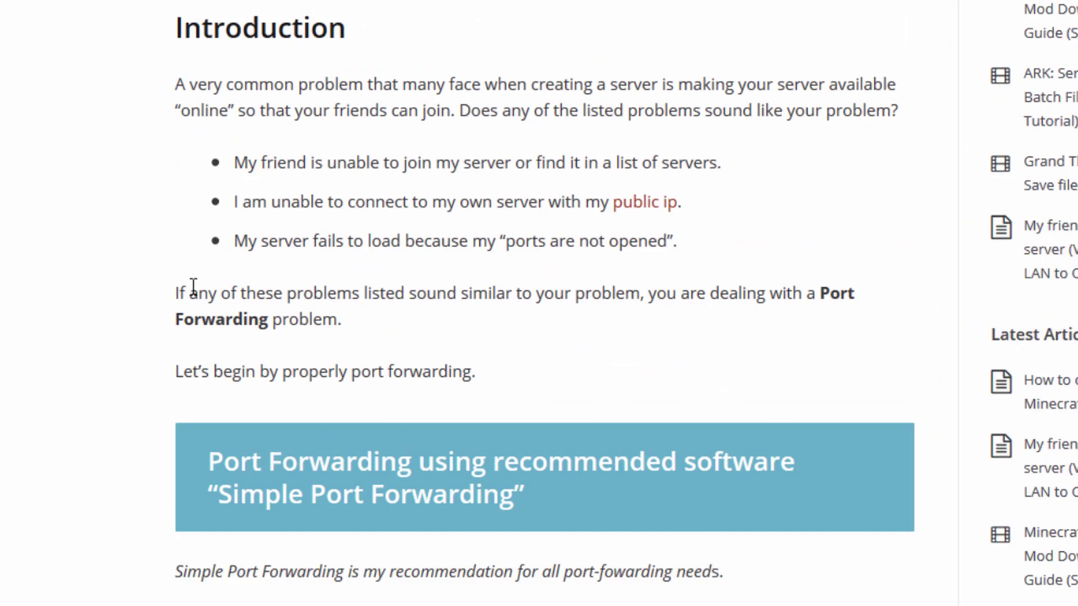
{"action": "scroll", "coordinate": [292, 218], "scroll_direction": "down", "scroll_amount": 3}
{"action": "left_click_drag", "start_coordinate": [257, 202], "coordinate": [458, 202]}
{"action": "left_click", "coordinate": [281, 241]}
{"action": "left_click_drag", "start_coordinate": [224, 247], "coordinate": [435, 246]}
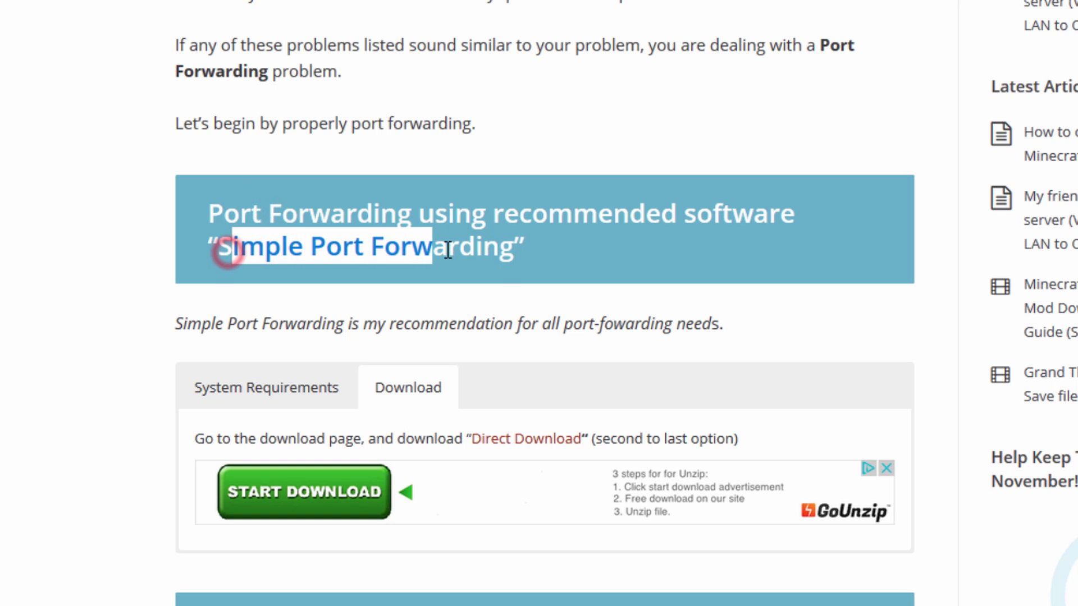
{"action": "left_click", "coordinate": [525, 441]}
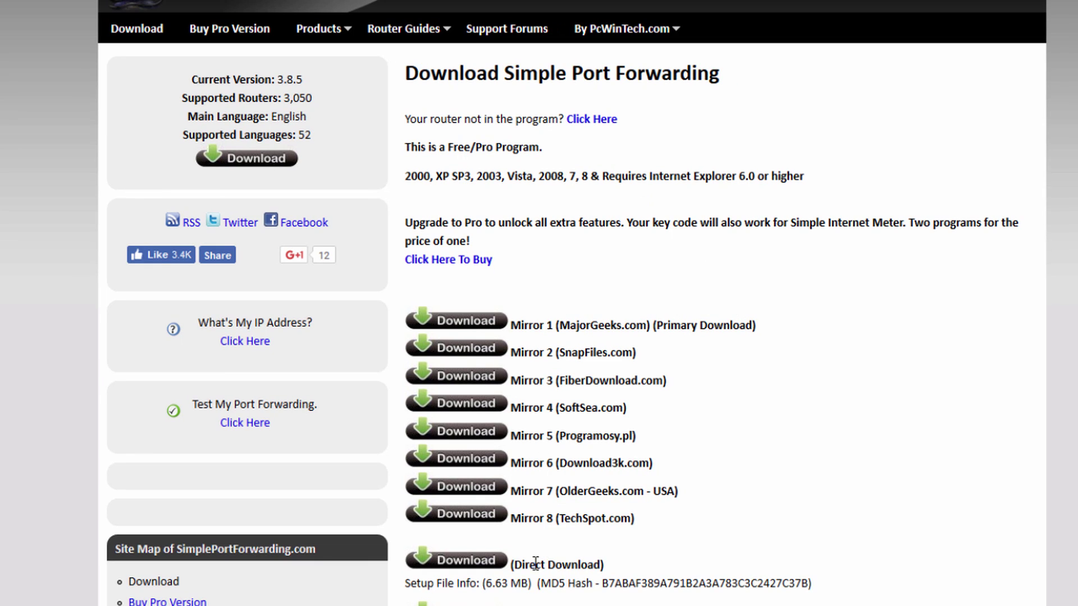
Step: Request the direct download of simple_port_forwarding_setup.exe instead of a mirror and dismiss the prompt without saving the file
{"action": "left_click_drag", "start_coordinate": [525, 564], "coordinate": [594, 564]}
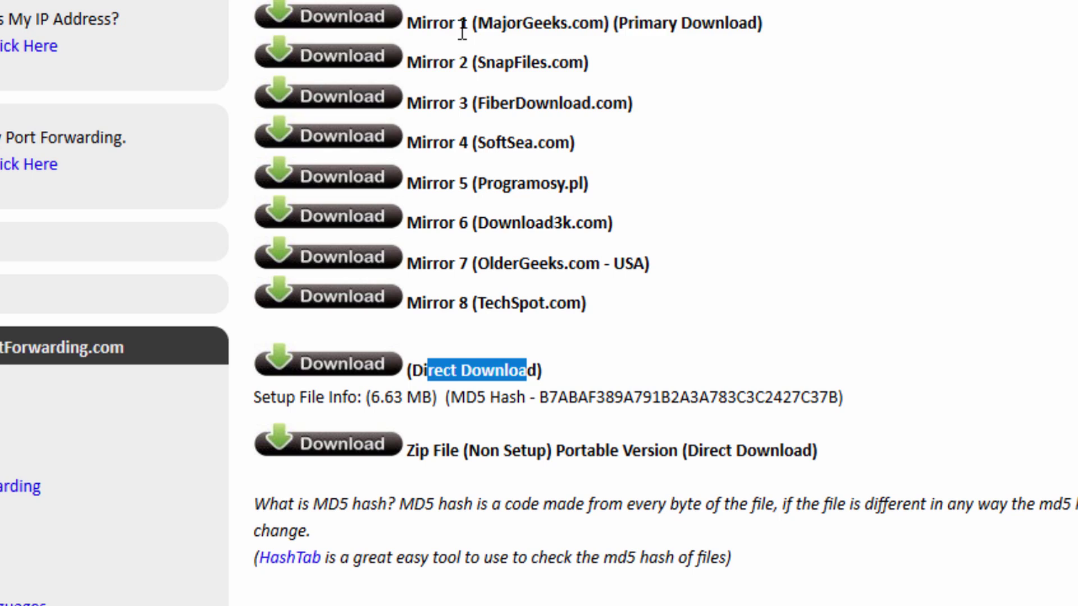
{"action": "left_click_drag", "start_coordinate": [462, 27], "coordinate": [469, 303]}
{"action": "left_click", "coordinate": [910, 320]}
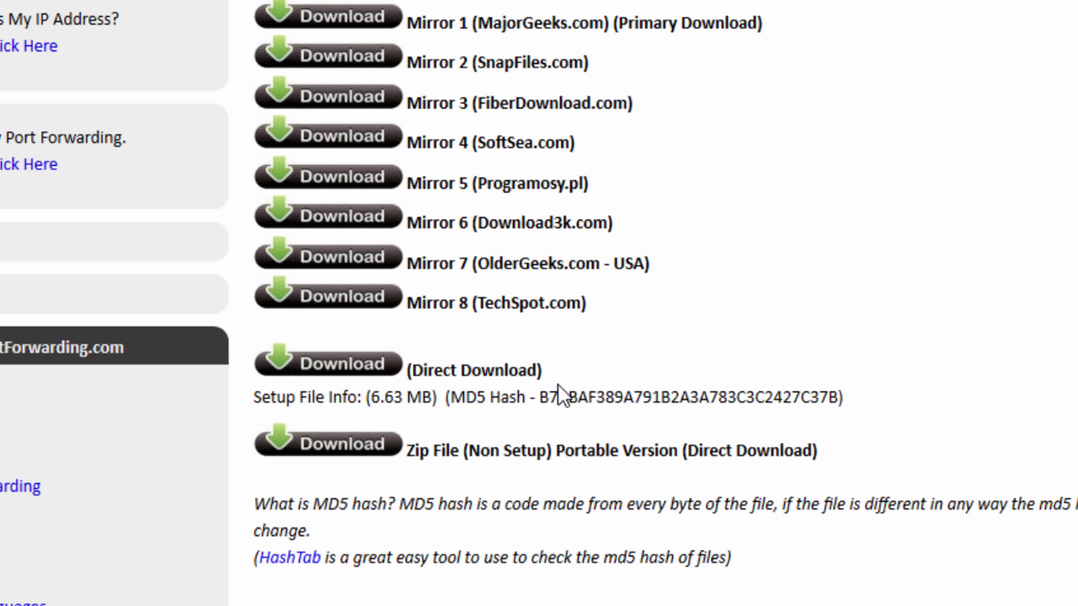
{"action": "left_click_drag", "start_coordinate": [428, 371], "coordinate": [514, 371]}
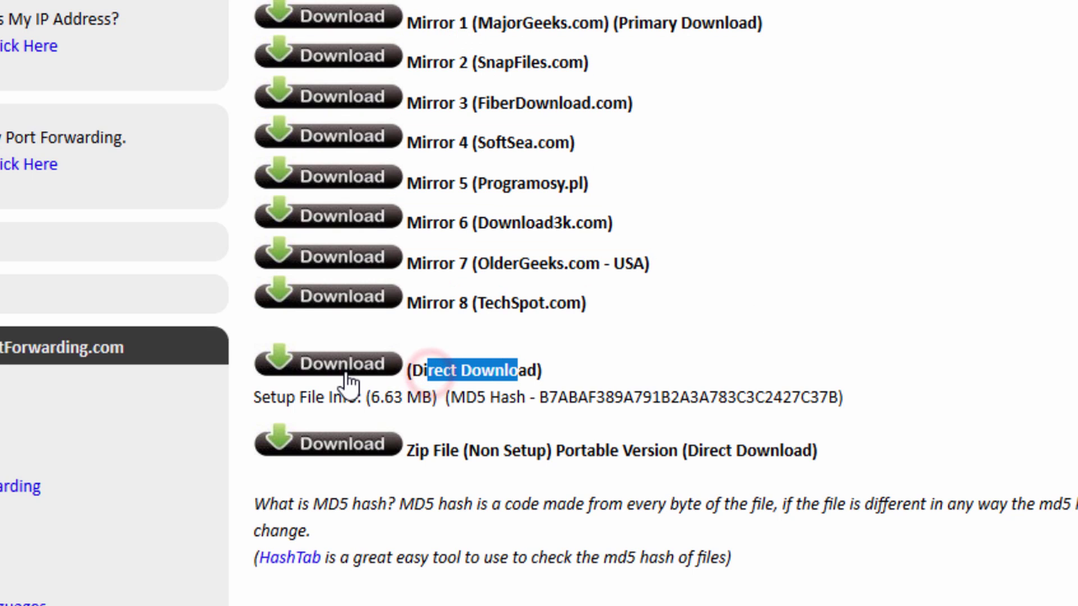
{"action": "left_click", "coordinate": [346, 375]}
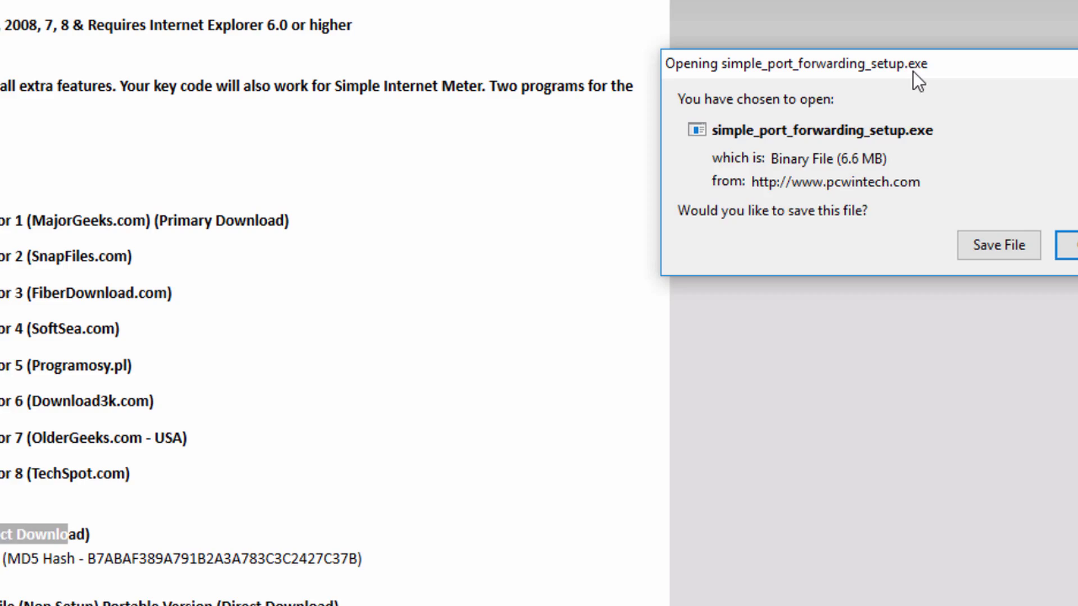
{"action": "left_click", "coordinate": [857, 91]}
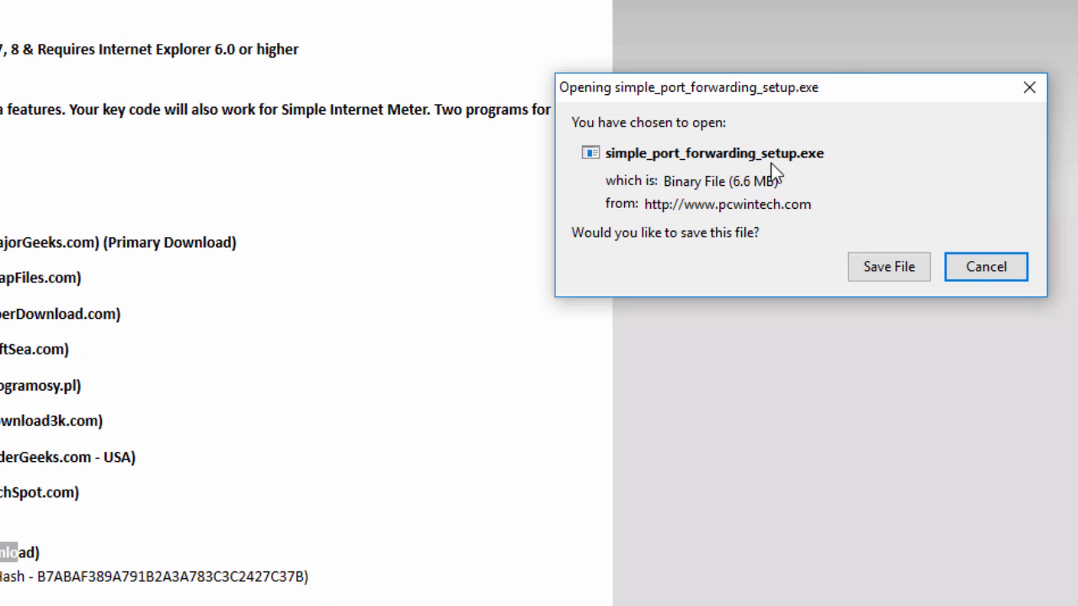
{"action": "left_click", "coordinate": [1030, 87]}
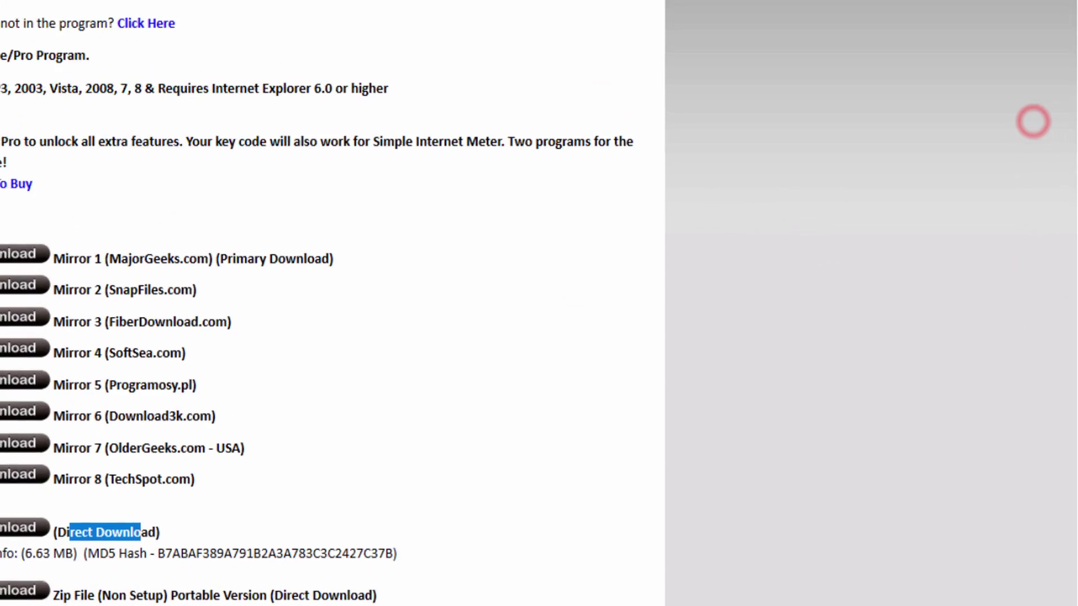
{"action": "left_click", "coordinate": [235, 27]}
{"action": "left_click", "coordinate": [191, 24]}
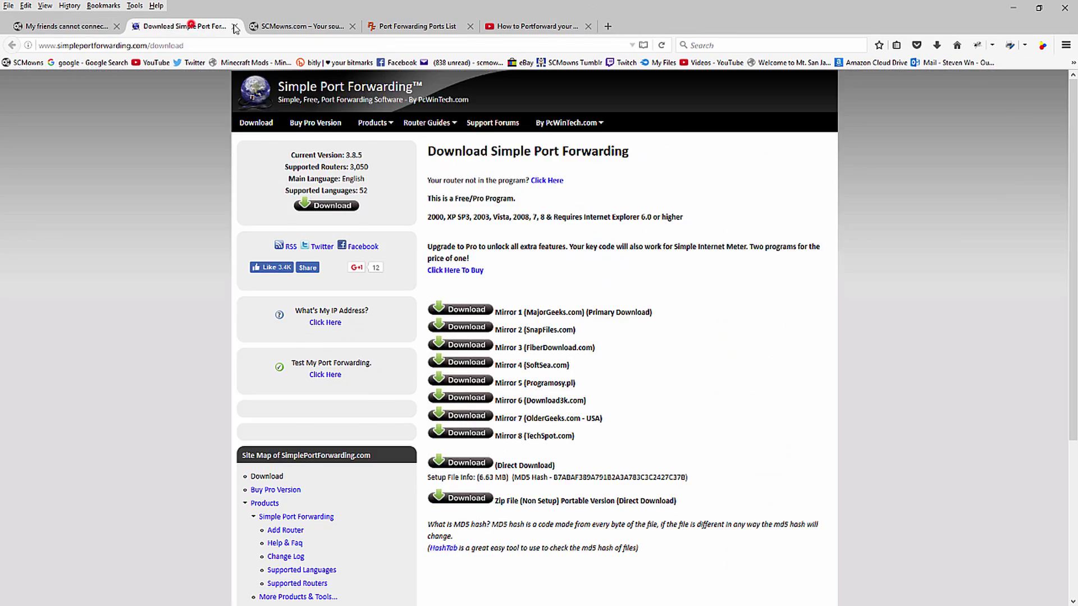
Step: Close the Simple Port Forwarding download page and launch simple_port_forwarding_setup from the desktop
{"action": "left_click", "coordinate": [235, 26]}
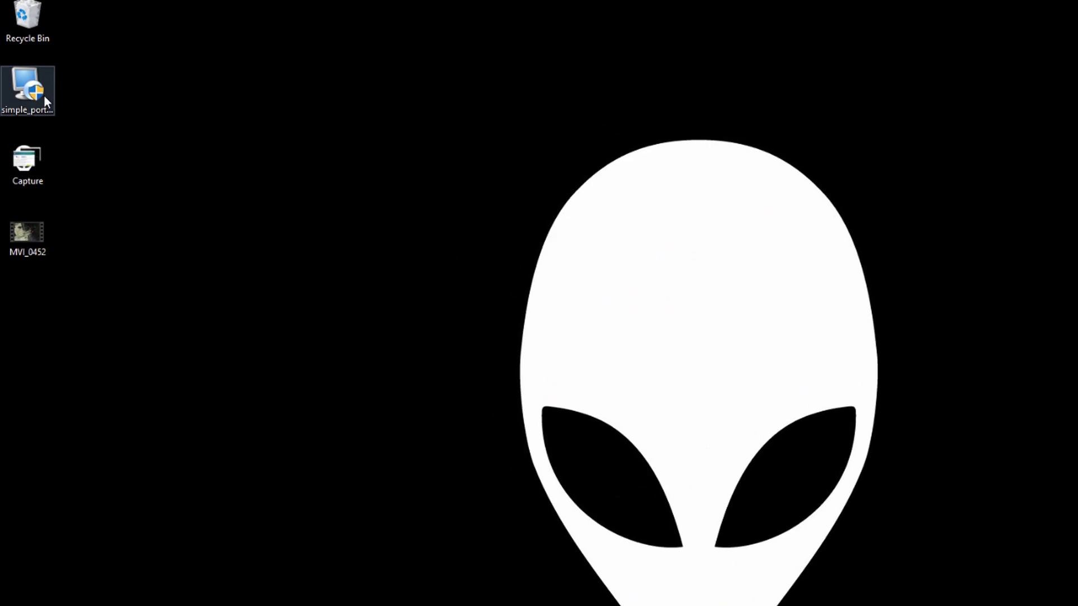
{"action": "double_click", "coordinate": [43, 101]}
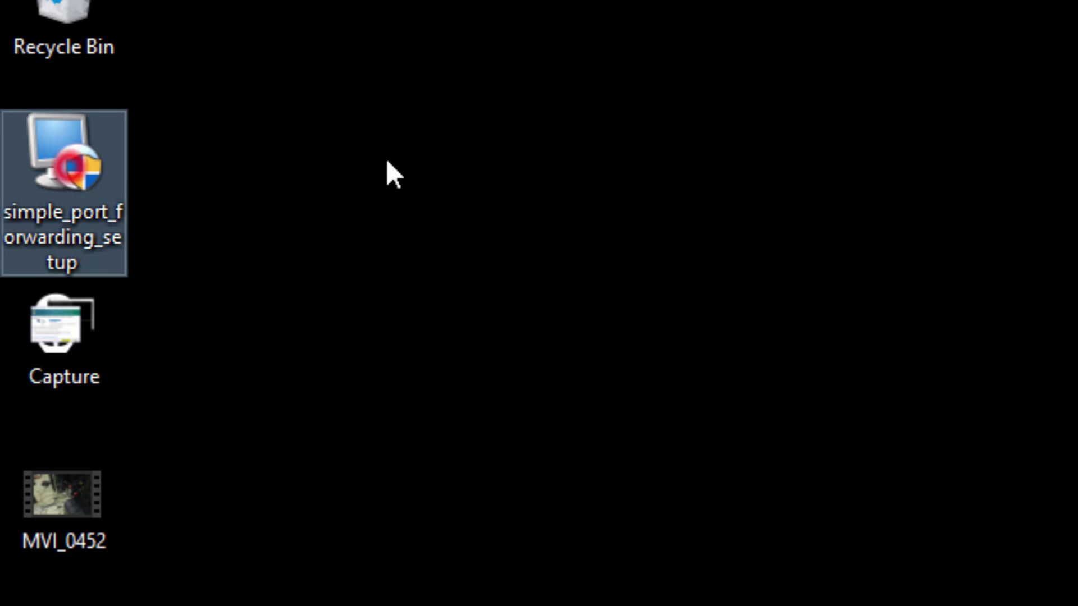
{"action": "double_click", "coordinate": [75, 160]}
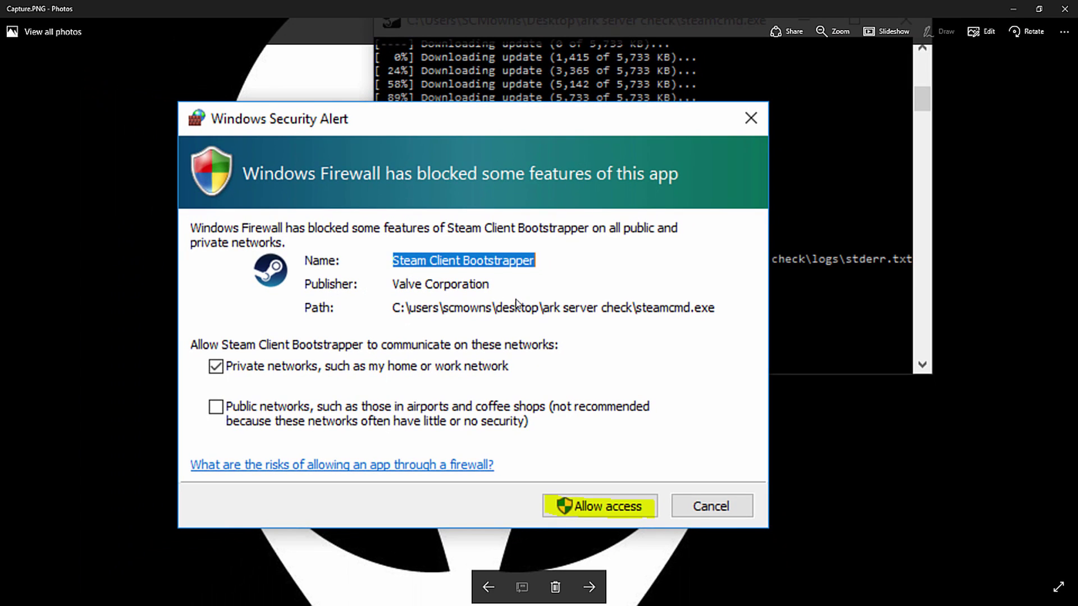
Step: Examine the Windows Firewall alert for Steam Client Bootstrapper in Capture.PNG, including its highlighted allow option, and close the image
{"action": "scroll", "coordinate": [503, 272], "scroll_direction": "down", "scroll_amount": 3}
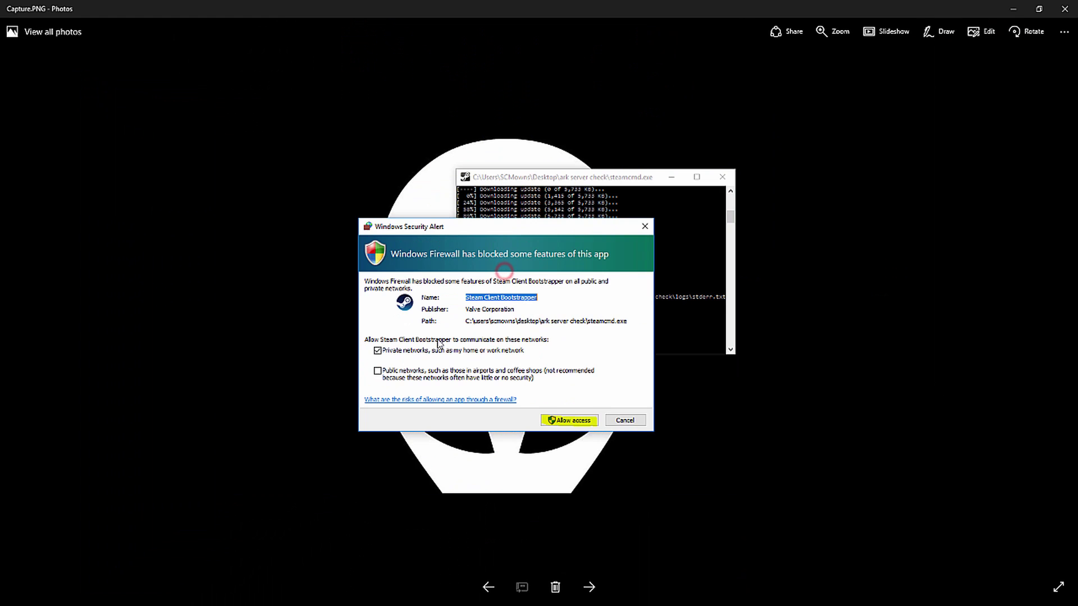
{"action": "left_click", "coordinate": [1065, 8]}
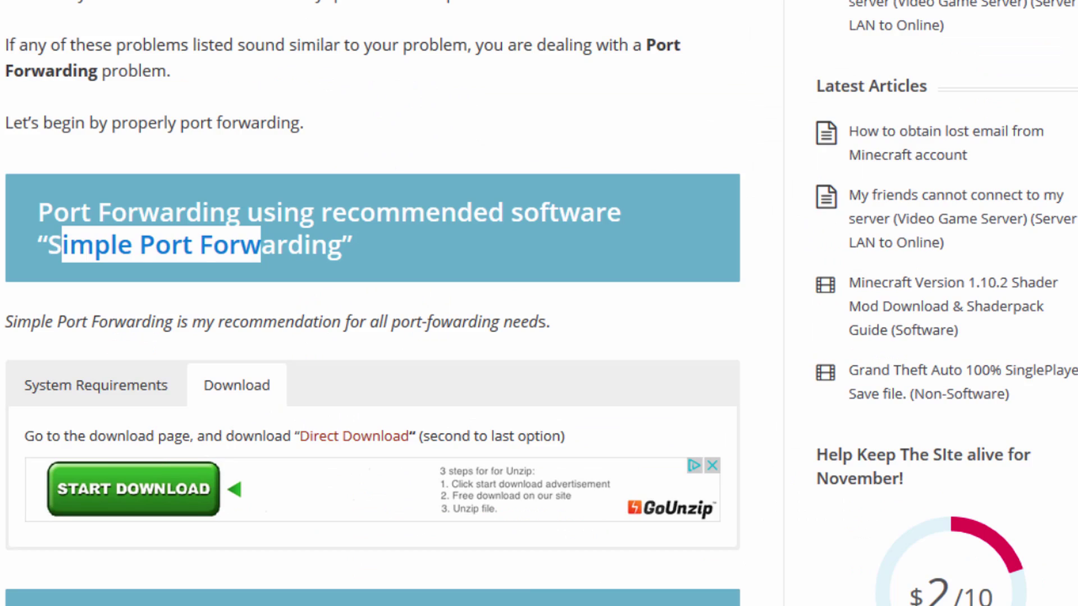
Step: Show the system requirements of Simple Port Forwarding in the server connection article and highlight the supported Windows versions
{"action": "scroll", "coordinate": [84, 469], "scroll_direction": "down", "scroll_amount": 8}
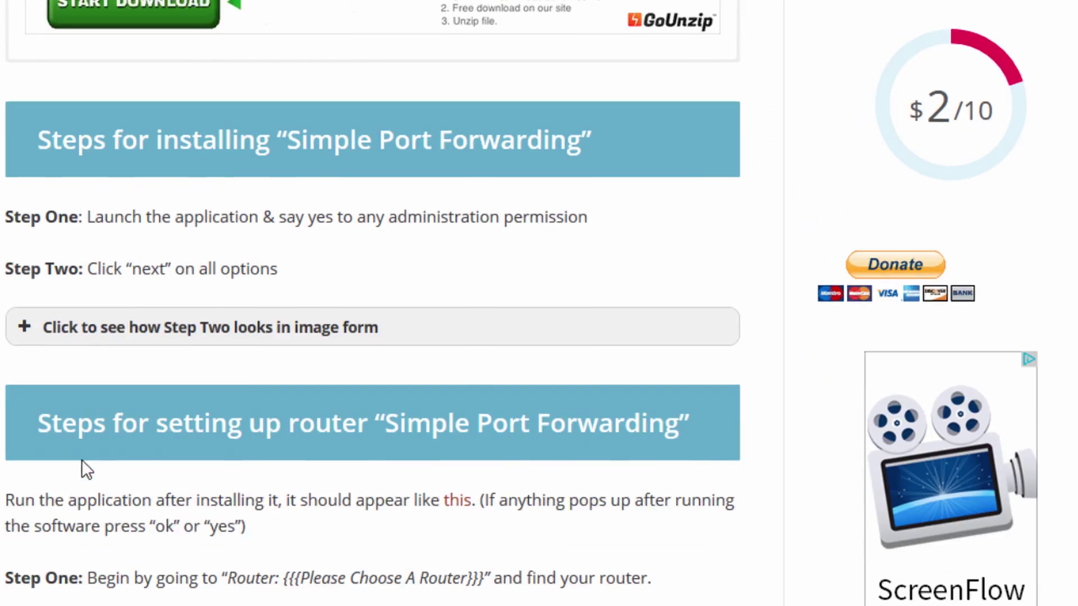
{"action": "scroll", "coordinate": [41, 488], "scroll_direction": "up", "scroll_amount": 8}
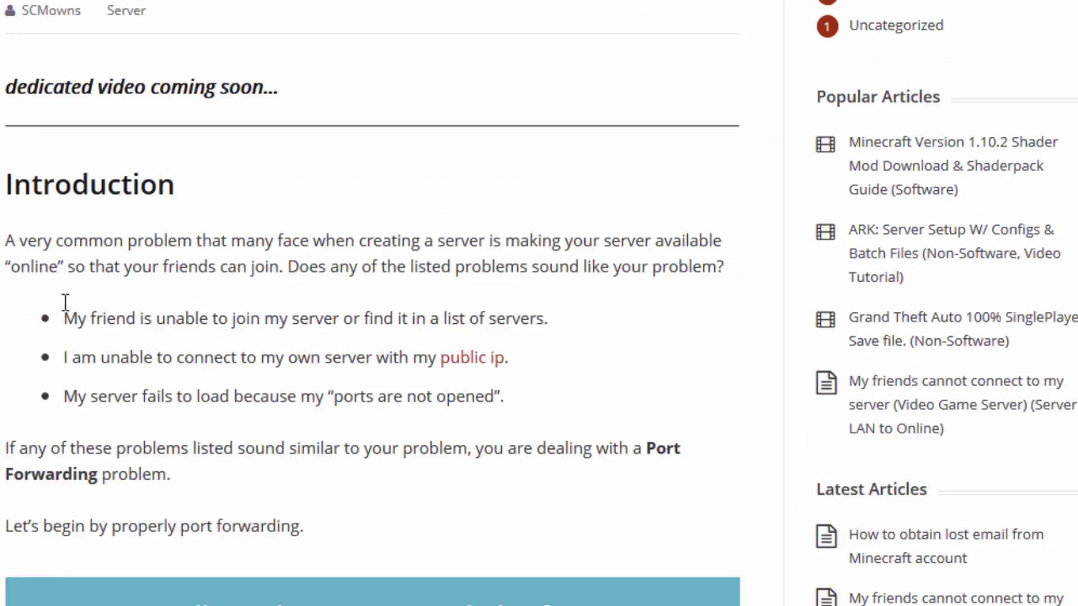
{"action": "scroll", "coordinate": [29, 324], "scroll_direction": "down", "scroll_amount": 10}
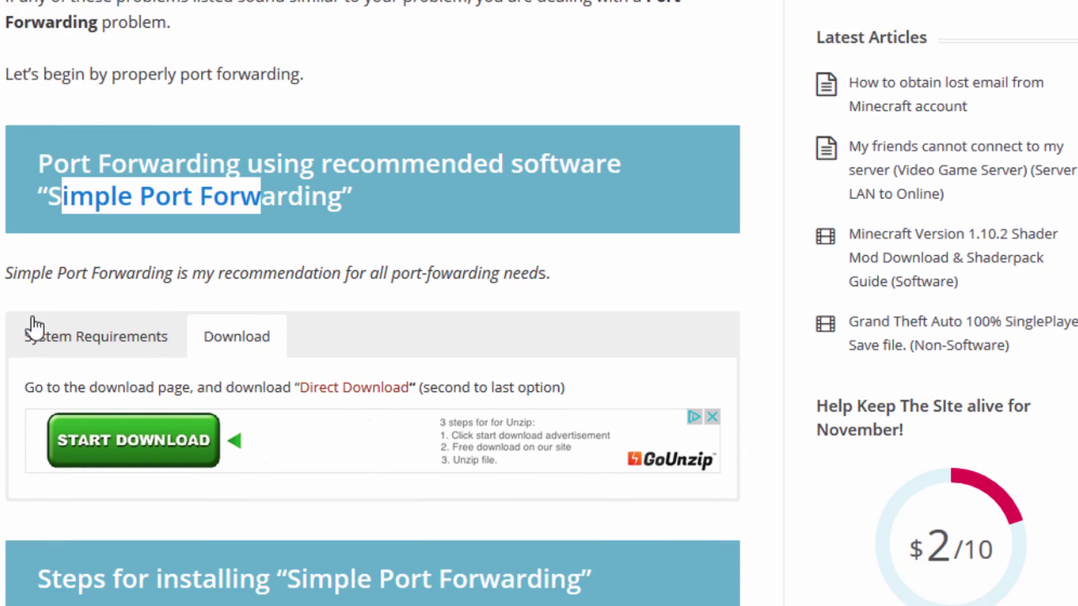
{"action": "left_click", "coordinate": [94, 258]}
{"action": "mouse_move", "coordinate": [288, 338]}
{"action": "left_mouse_down"}
{"action": "mouse_move", "coordinate": [104, 338]}
{"action": "mouse_move", "coordinate": [287, 338]}
{"action": "left_mouse_up"}
{"action": "left_click_drag", "start_coordinate": [151, 312], "coordinate": [464, 313]}
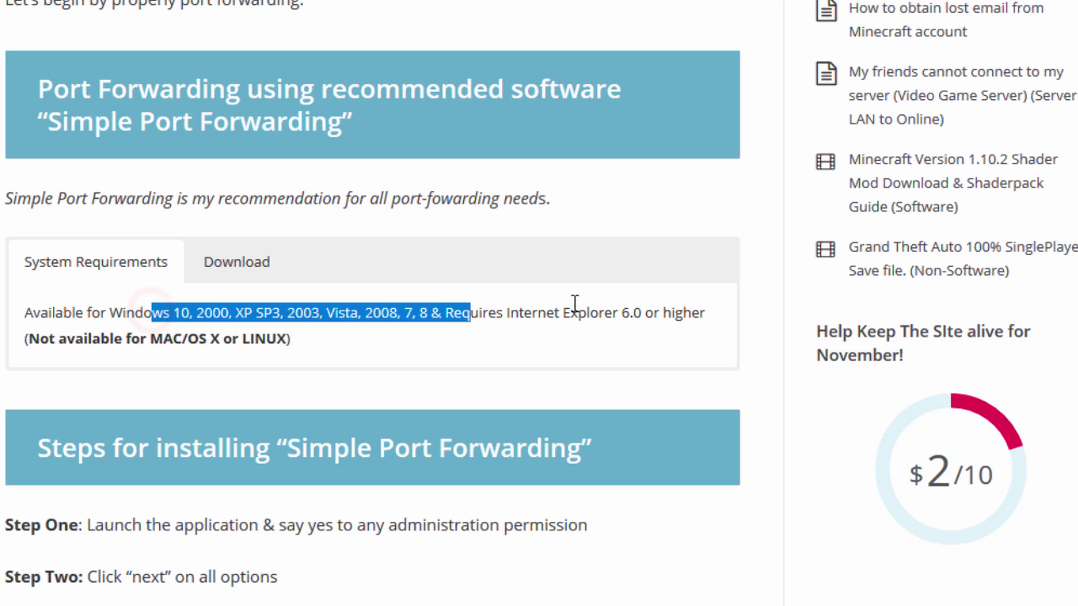
{"action": "left_click", "coordinate": [571, 306]}
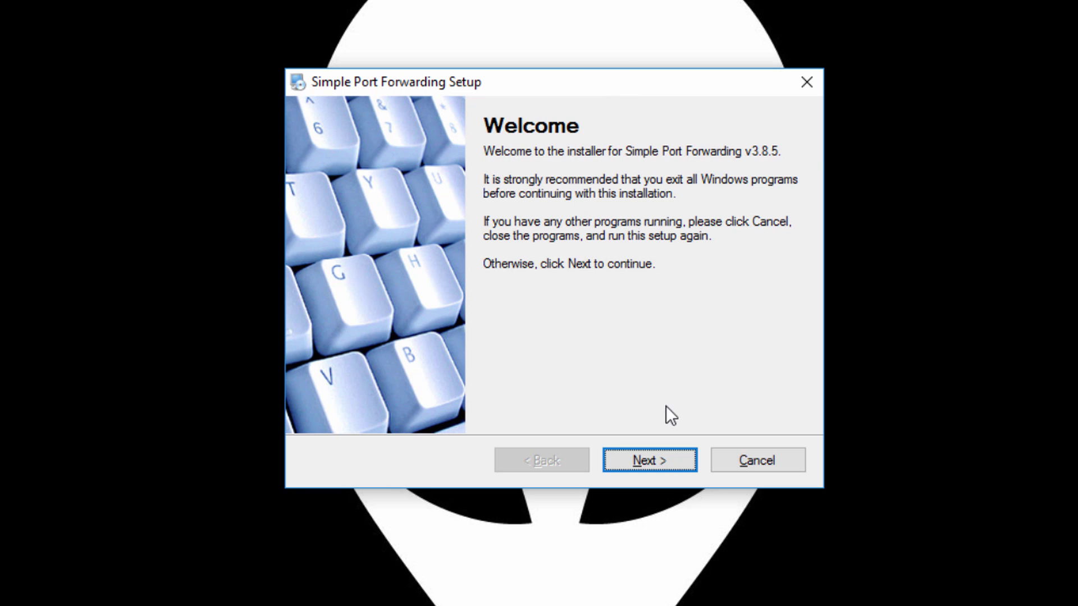
Step: Install Simple Port Forwarding in the default folder with shortcuts for the current user only, and exit the installer
{"action": "left_click", "coordinate": [654, 461]}
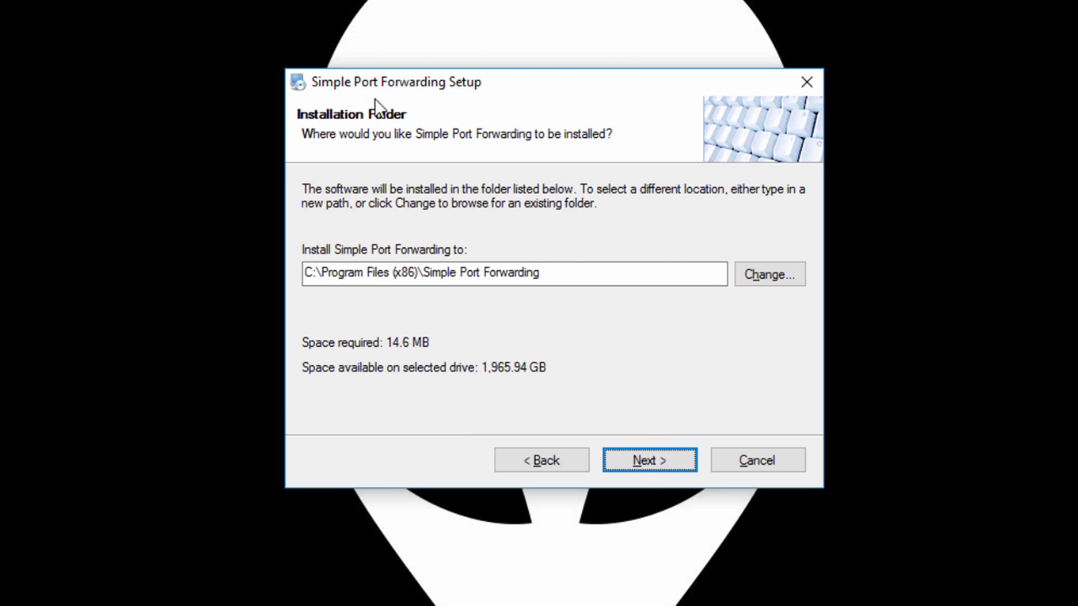
{"action": "left_click", "coordinate": [650, 464]}
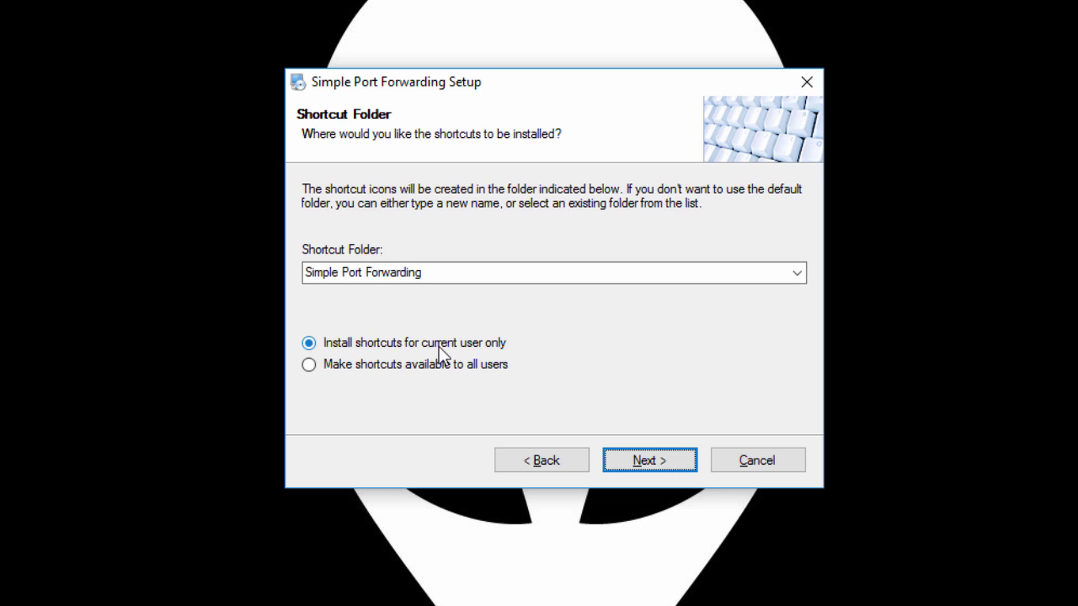
{"action": "left_click", "coordinate": [629, 460]}
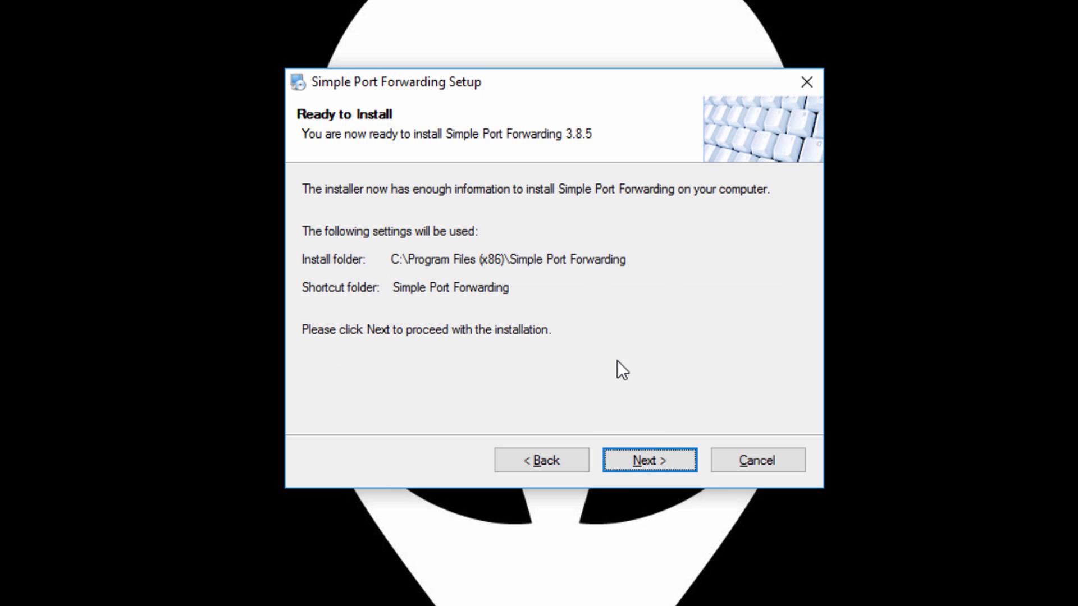
{"action": "left_click", "coordinate": [643, 459]}
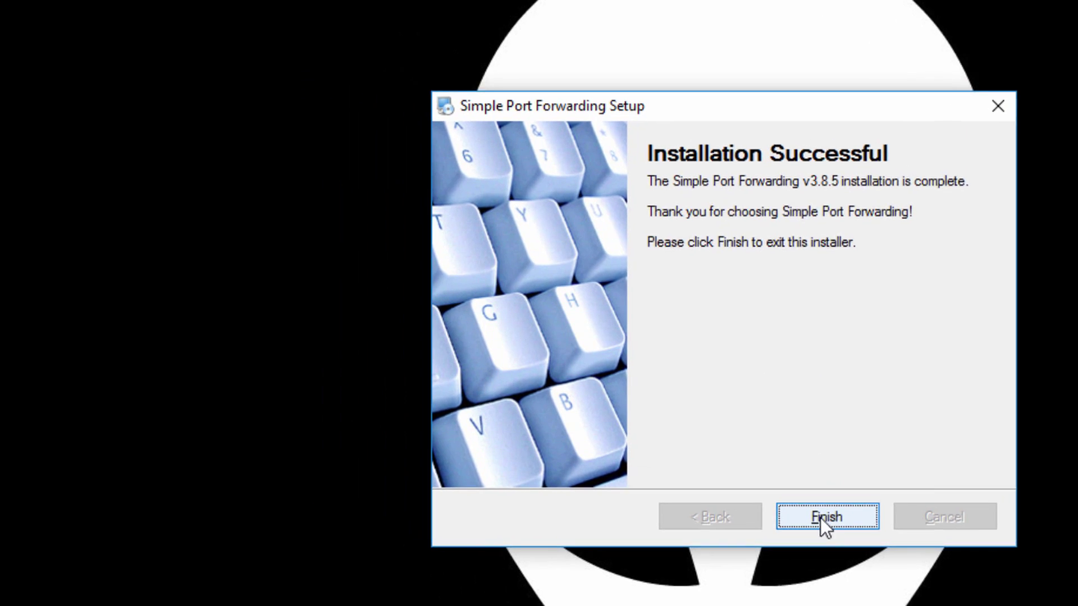
{"action": "left_click", "coordinate": [646, 462]}
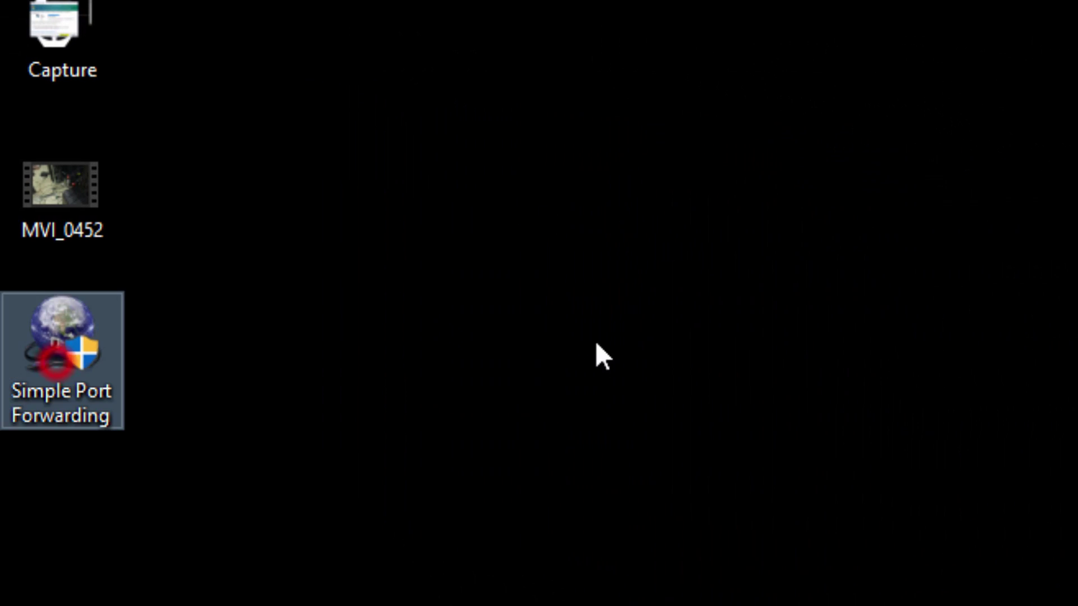
Step: Launch Simple Port Forwarding from the desktop, acknowledge the database update and dismiss the startup check list
{"action": "double_click", "coordinate": [71, 343]}
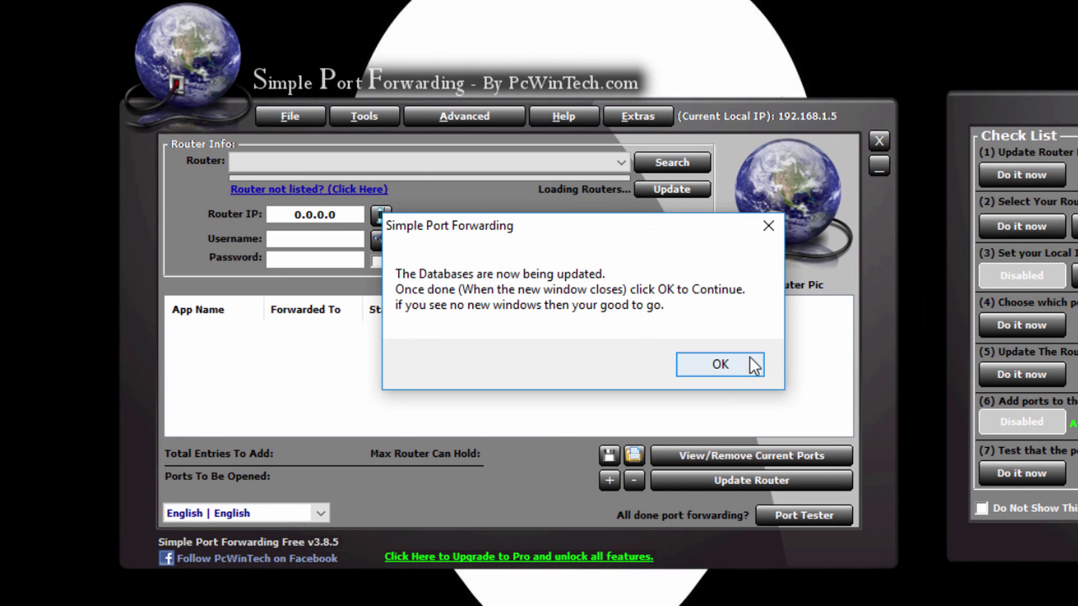
{"action": "left_click", "coordinate": [721, 364]}
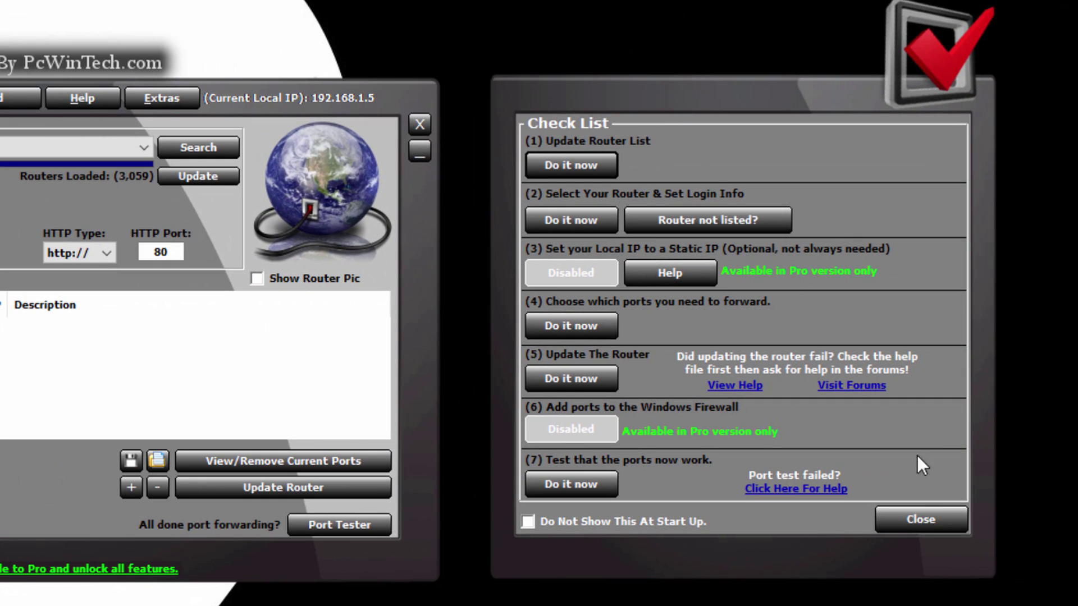
{"action": "left_click", "coordinate": [928, 520]}
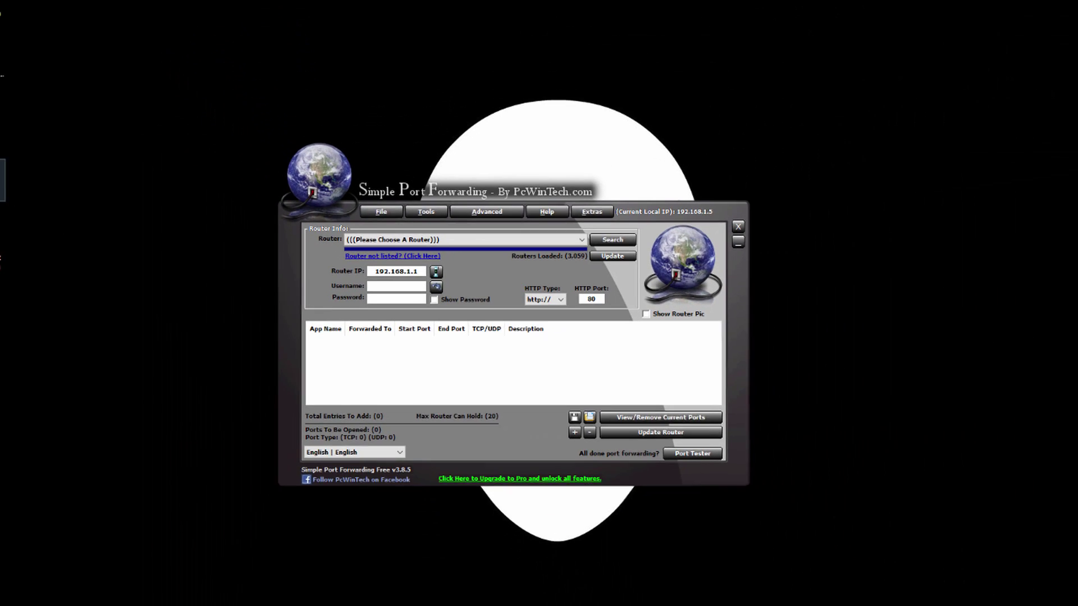
Step: Play the MVI_0452 video from the desktop to examine the physical router
{"action": "double_click", "coordinate": [21, 191]}
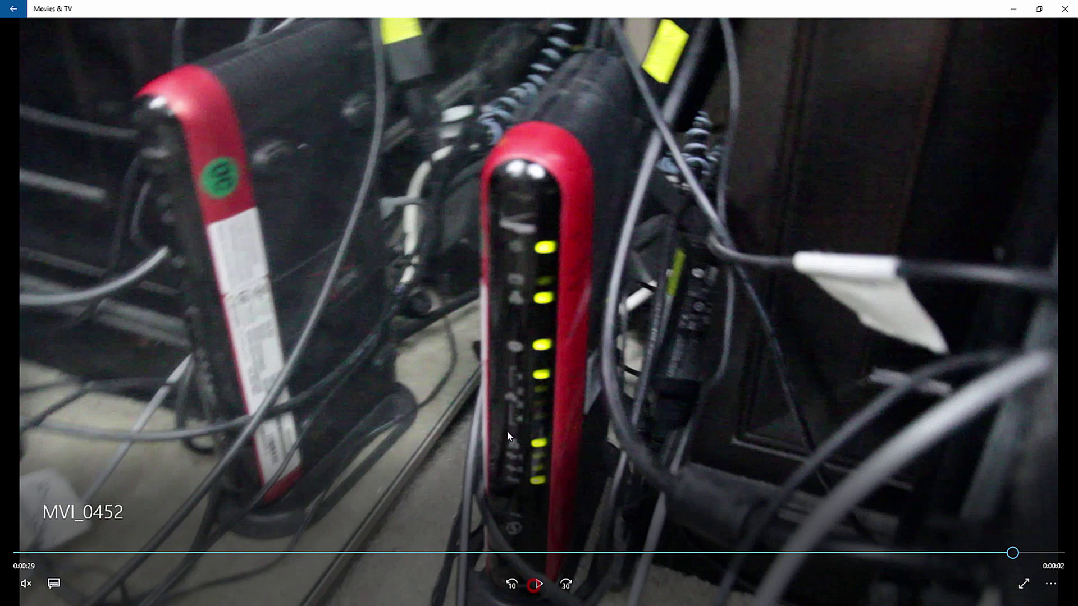
{"action": "left_click", "coordinate": [487, 440]}
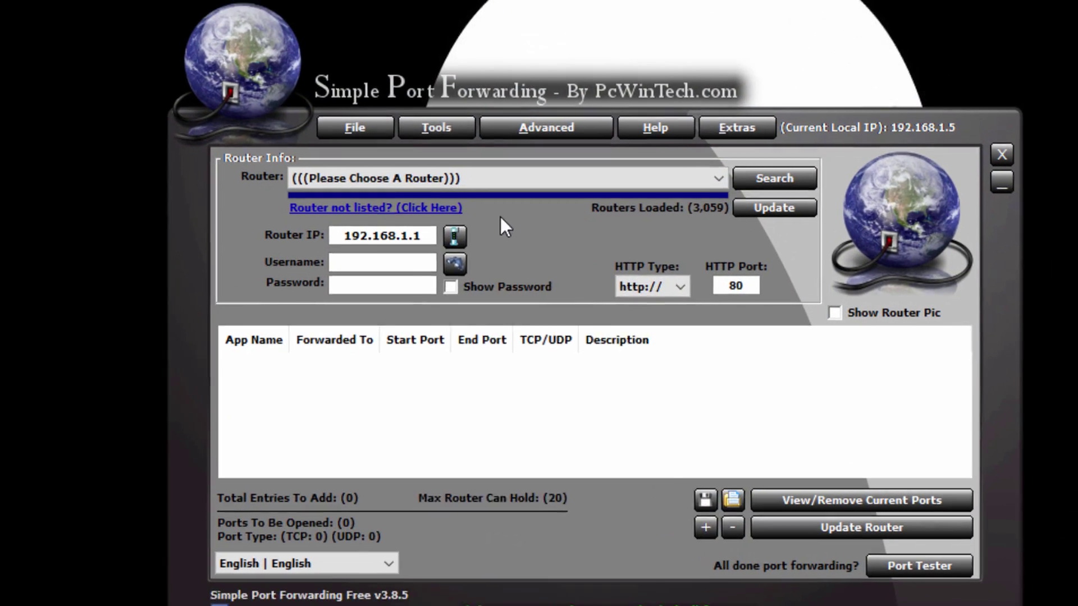
Step: Examine the selectable router models in the Router Info section and close the selection without choosing one
{"action": "left_click", "coordinate": [483, 174]}
{"action": "left_click", "coordinate": [735, 203]}
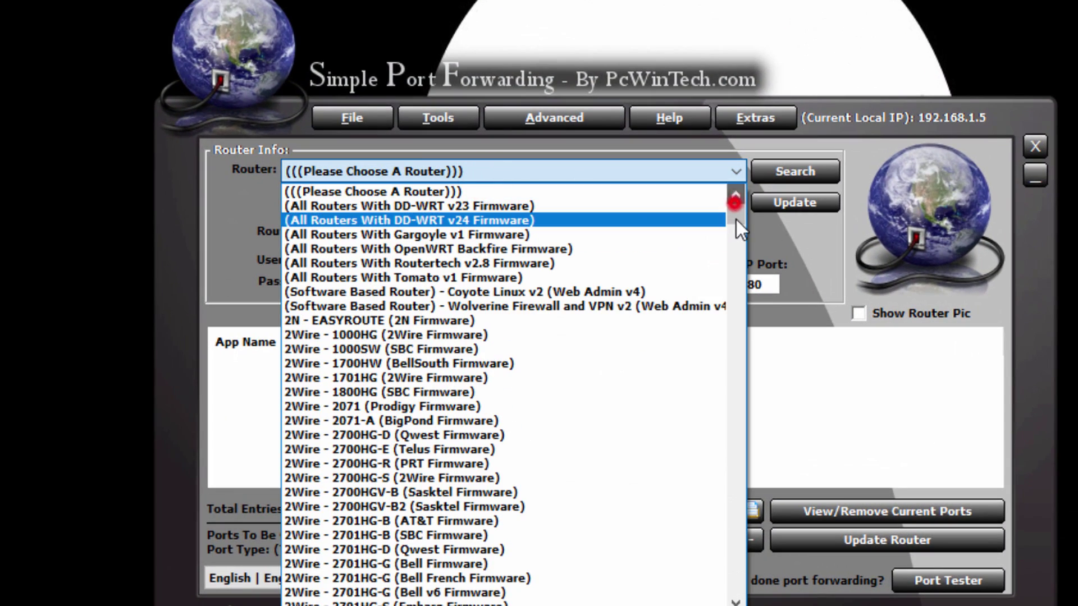
{"action": "left_click_drag", "start_coordinate": [734, 208], "coordinate": [738, 219]}
{"action": "left_click", "coordinate": [738, 170]}
{"action": "left_click", "coordinate": [737, 168]}
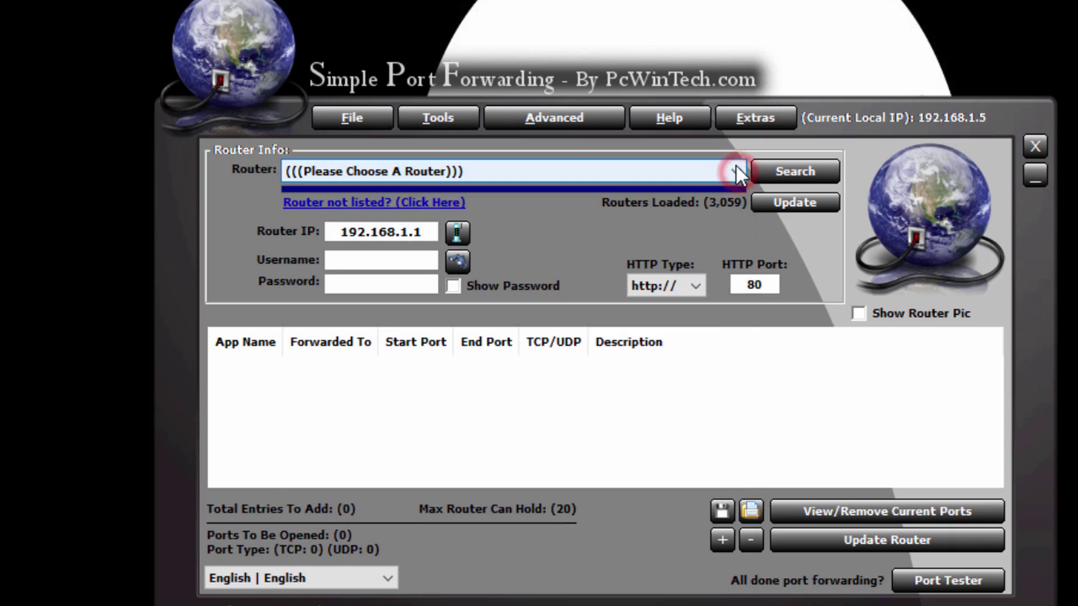
{"action": "left_click", "coordinate": [737, 166]}
{"action": "left_click", "coordinate": [733, 171]}
{"action": "left_click_drag", "start_coordinate": [734, 212], "coordinate": [750, 177]}
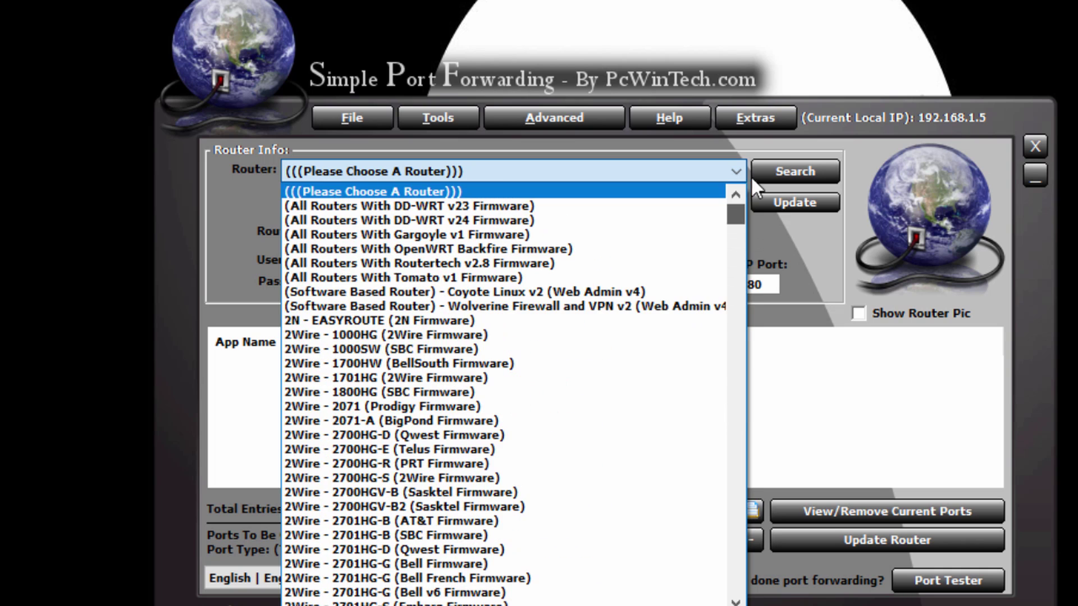
{"action": "left_click", "coordinate": [797, 247]}
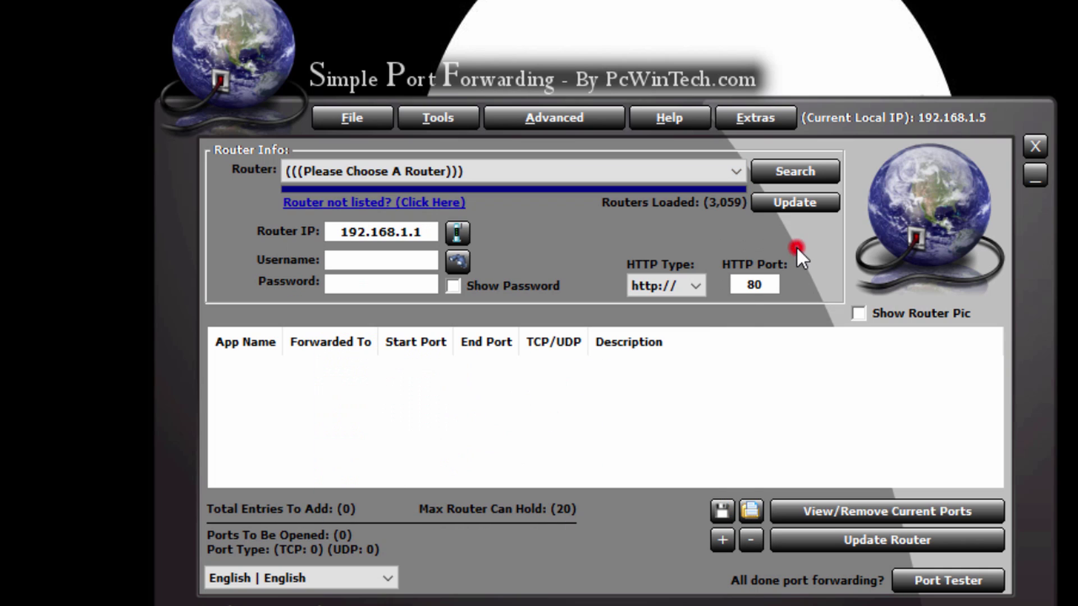
Step: Open the router search window, search the whole router names for "m1424wr" and dismiss the message
{"action": "left_click", "coordinate": [810, 167]}
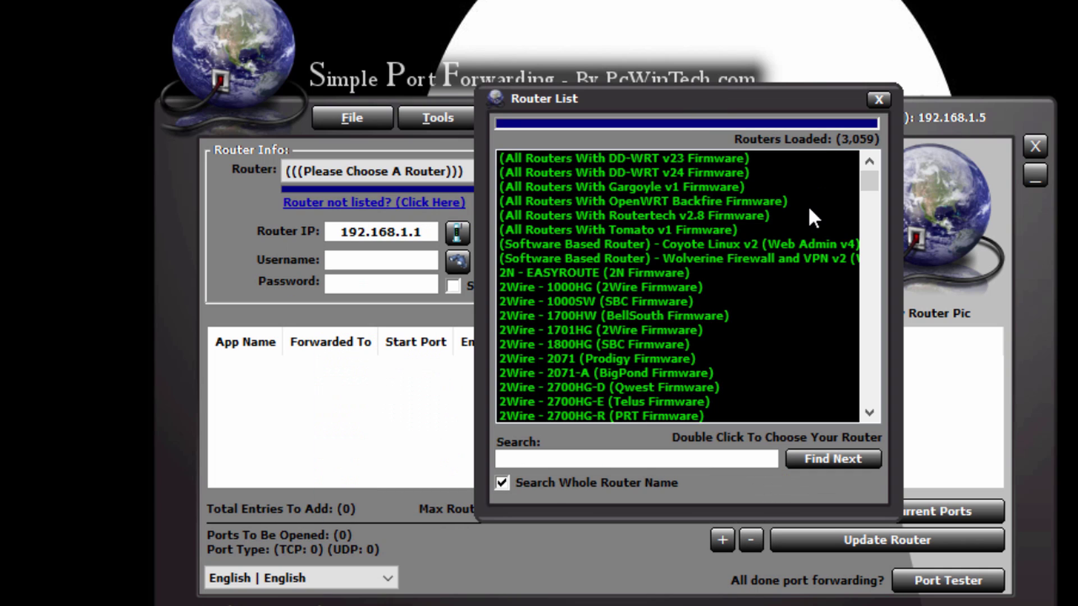
{"action": "left_click", "coordinate": [559, 460]}
{"action": "type", "text": "m1424wr"}
{"action": "left_click", "coordinate": [825, 462]}
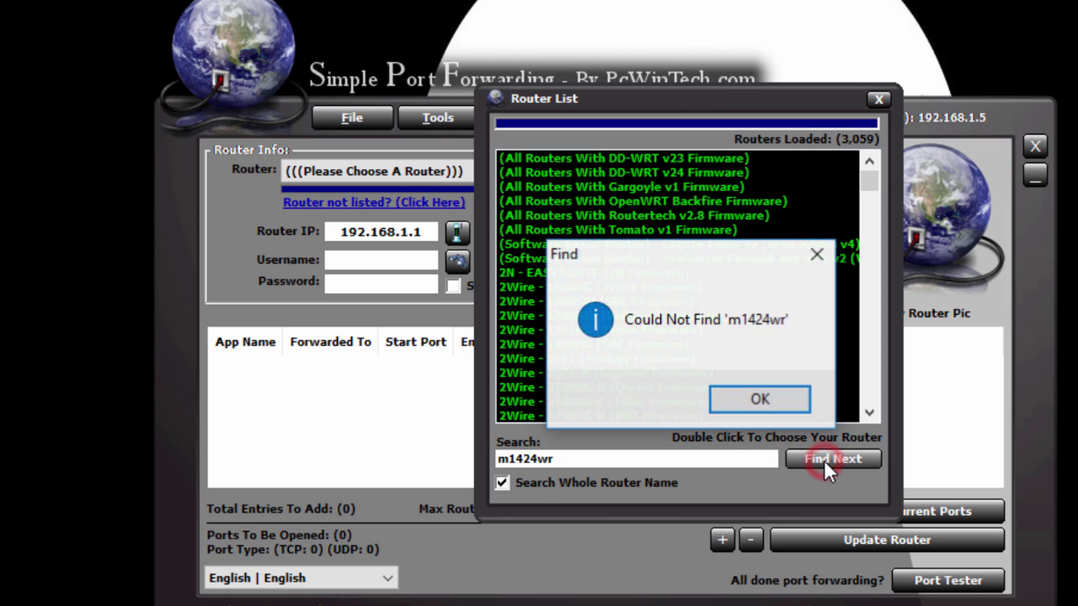
{"action": "left_click", "coordinate": [751, 400]}
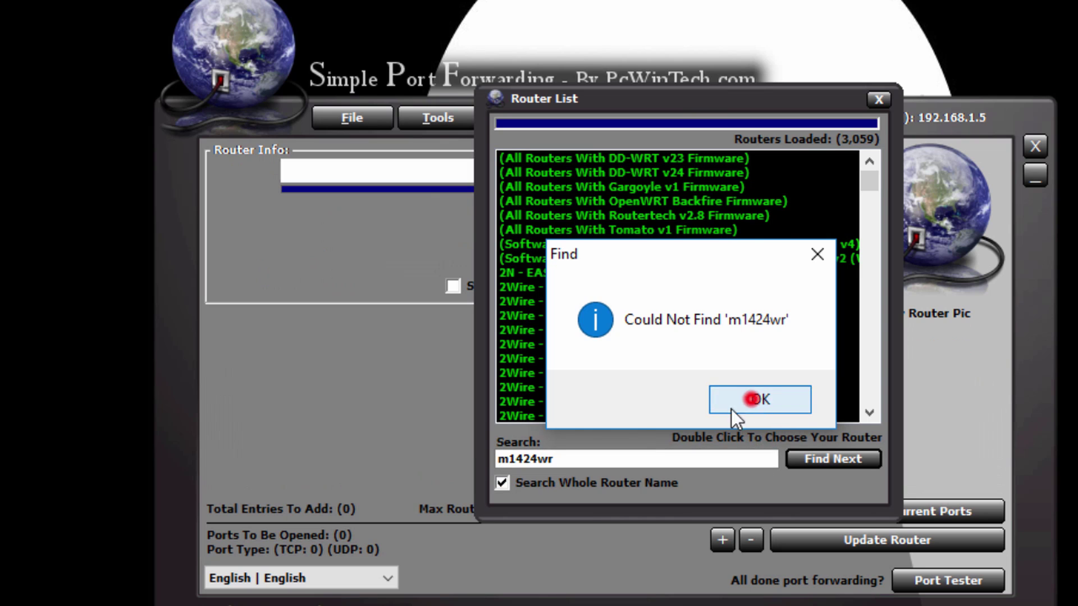
Step: Search the router list for "actiontec" instead of the previous search text
{"action": "double_click", "coordinate": [571, 458]}
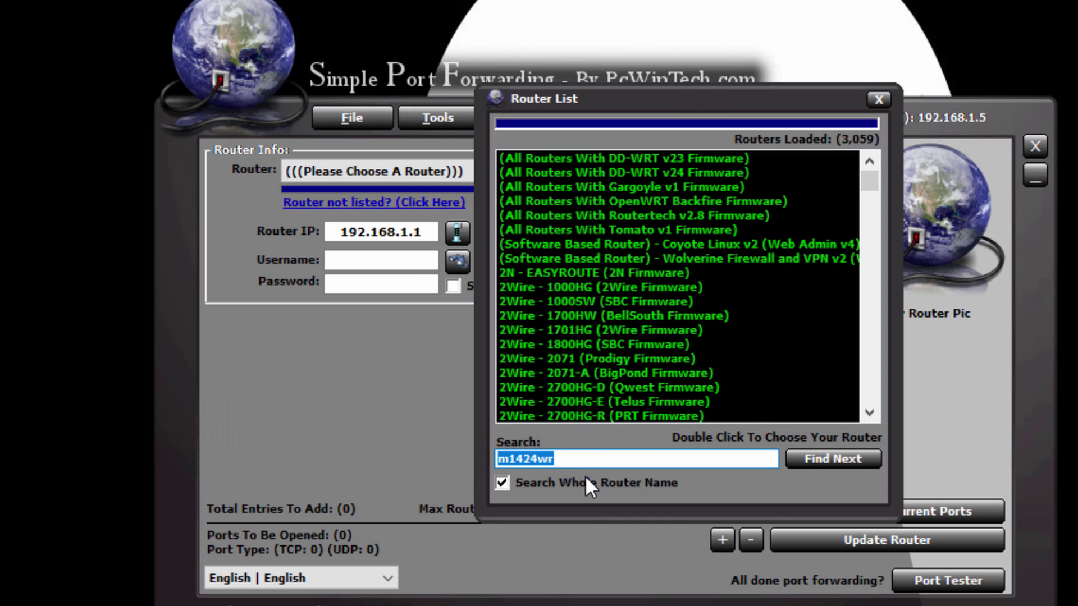
{"action": "key", "text": "BackSpace"}
{"action": "type", "text": "ac"}
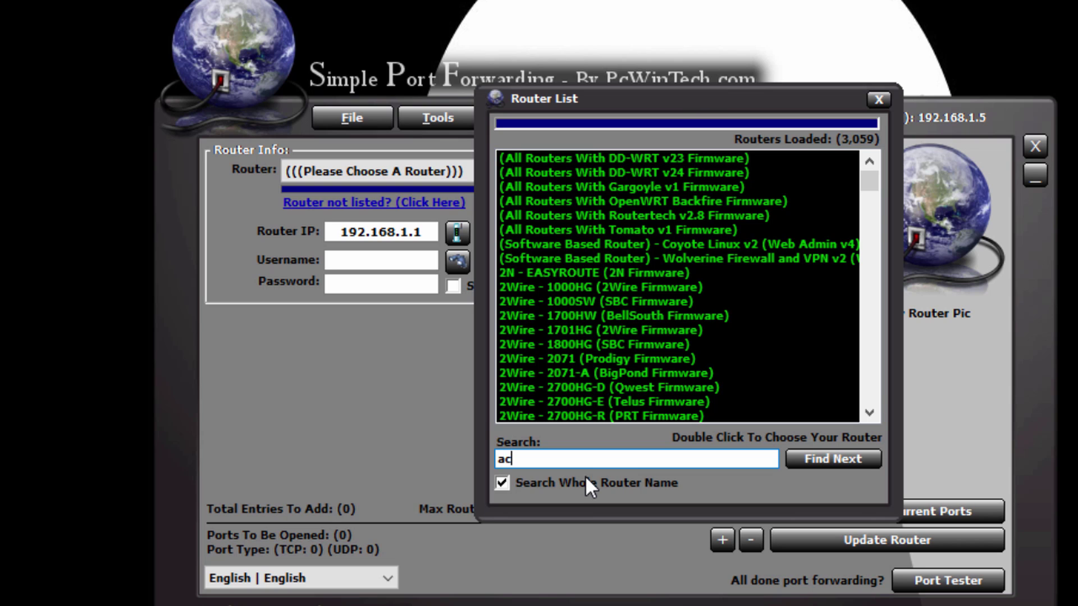
{"action": "type", "text": "tiontec"}
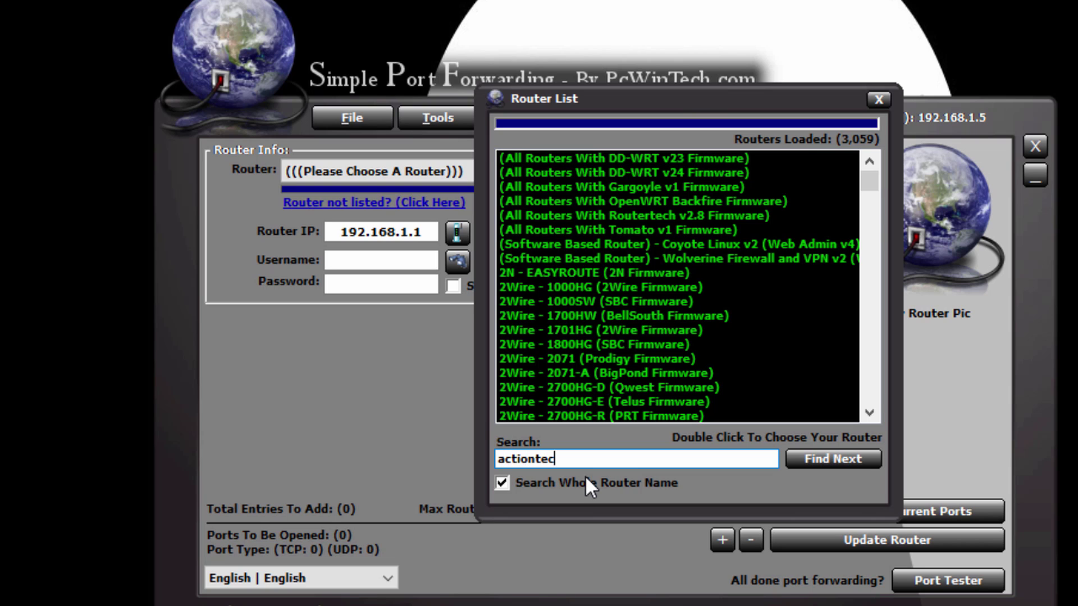
{"action": "left_click", "coordinate": [806, 460]}
Step: Choose Actiontec - MI424WR Rev 1 (Verizon Firmware) as the router from the Actiontec entries
{"action": "scroll", "coordinate": [646, 365], "scroll_direction": "down", "scroll_amount": 1}
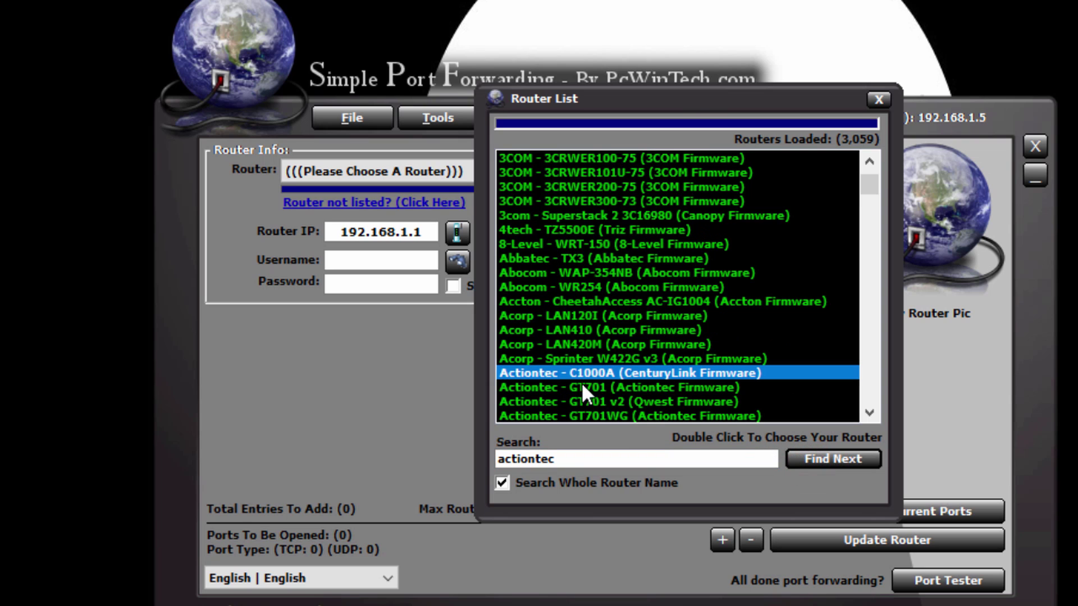
{"action": "scroll", "coordinate": [609, 383], "scroll_direction": "down", "scroll_amount": 1}
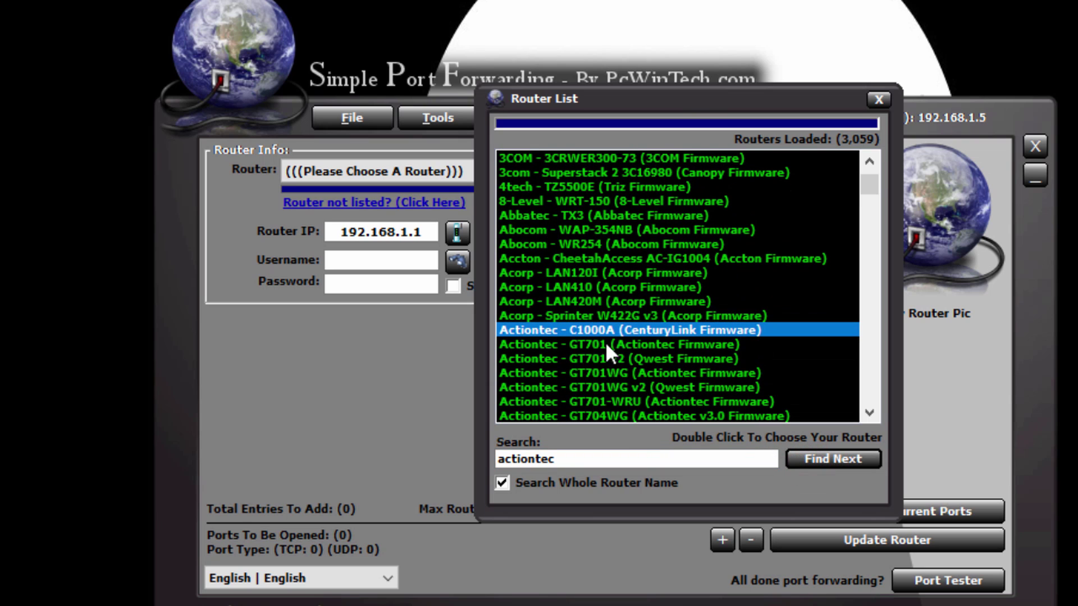
{"action": "scroll", "coordinate": [578, 359], "scroll_direction": "down", "scroll_amount": 3}
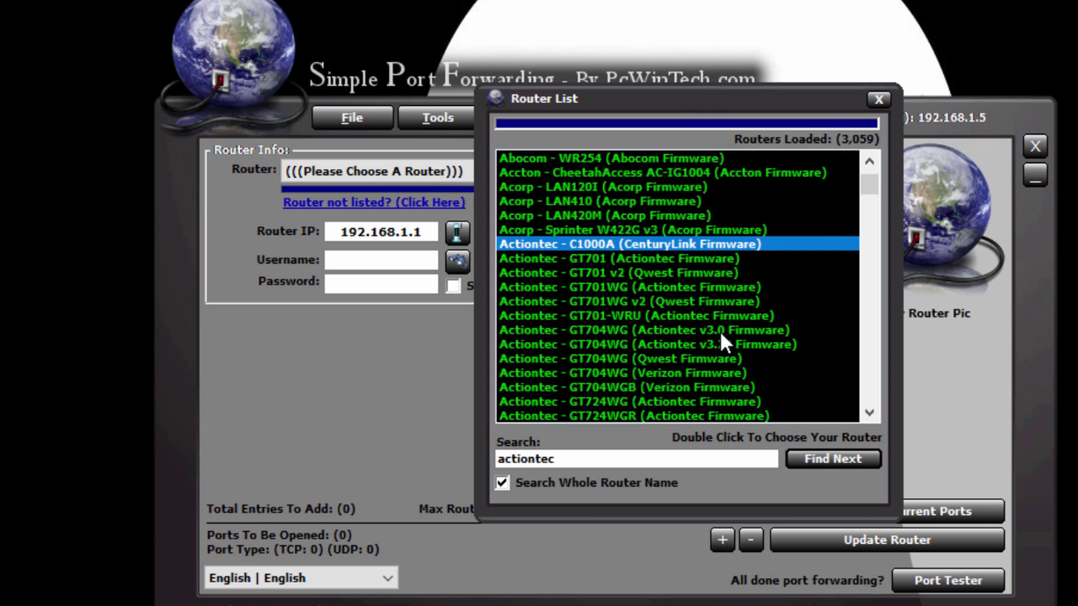
{"action": "scroll", "coordinate": [682, 298], "scroll_direction": "down", "scroll_amount": 1}
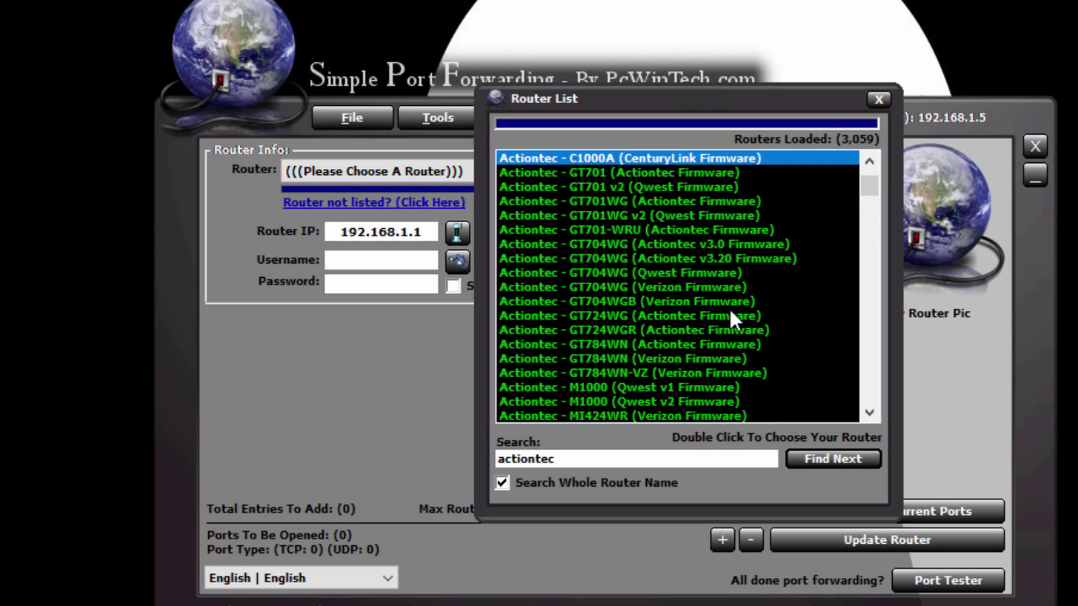
{"action": "scroll", "coordinate": [730, 310], "scroll_direction": "down", "scroll_amount": 1}
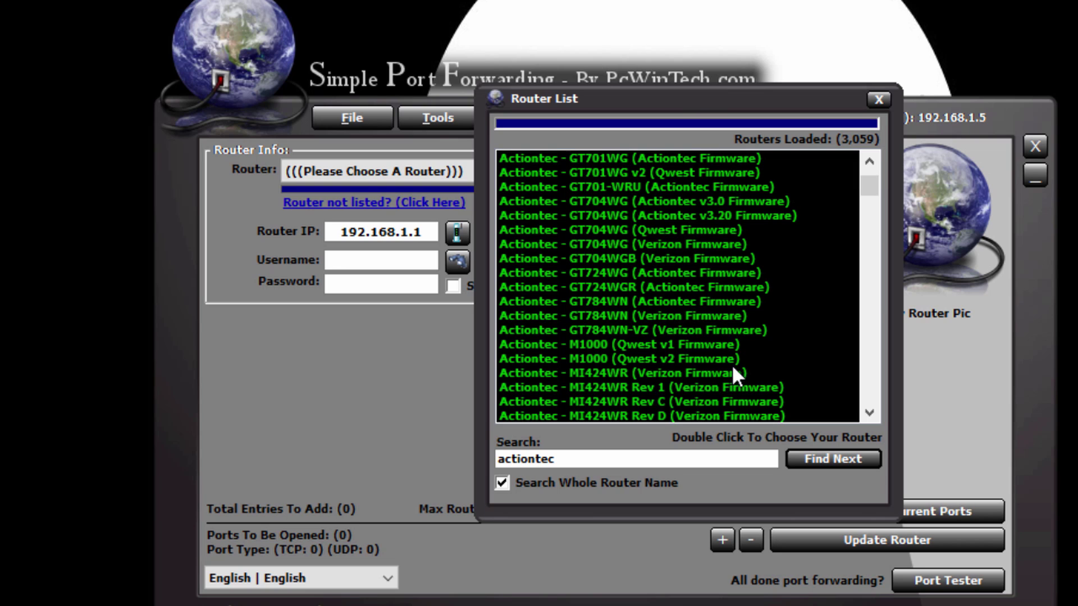
{"action": "scroll", "coordinate": [730, 370], "scroll_direction": "down", "scroll_amount": 2}
{"action": "left_click", "coordinate": [629, 303]}
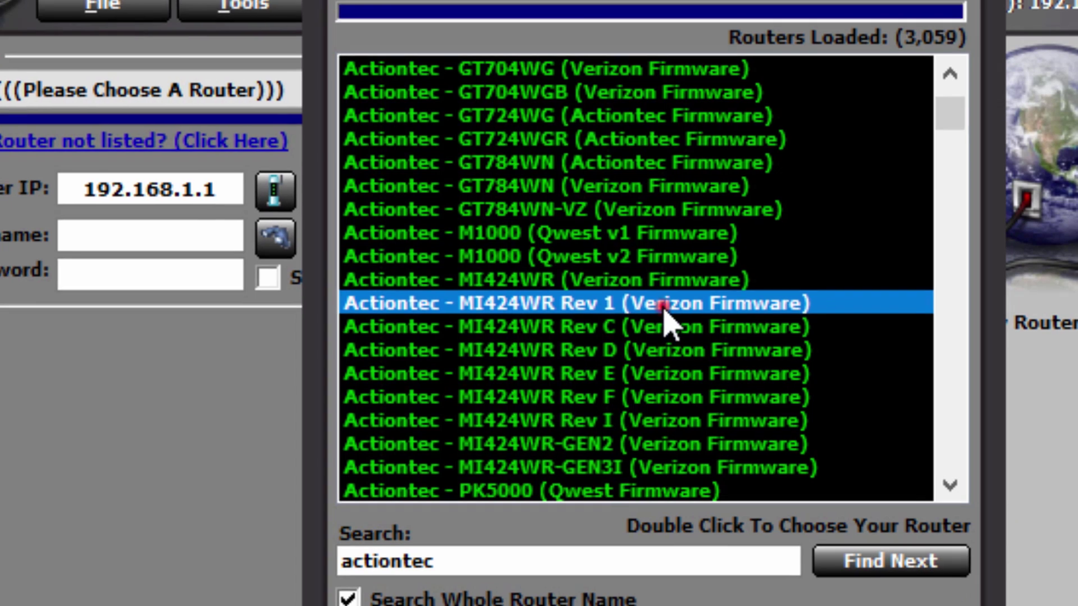
{"action": "double_click", "coordinate": [599, 304]}
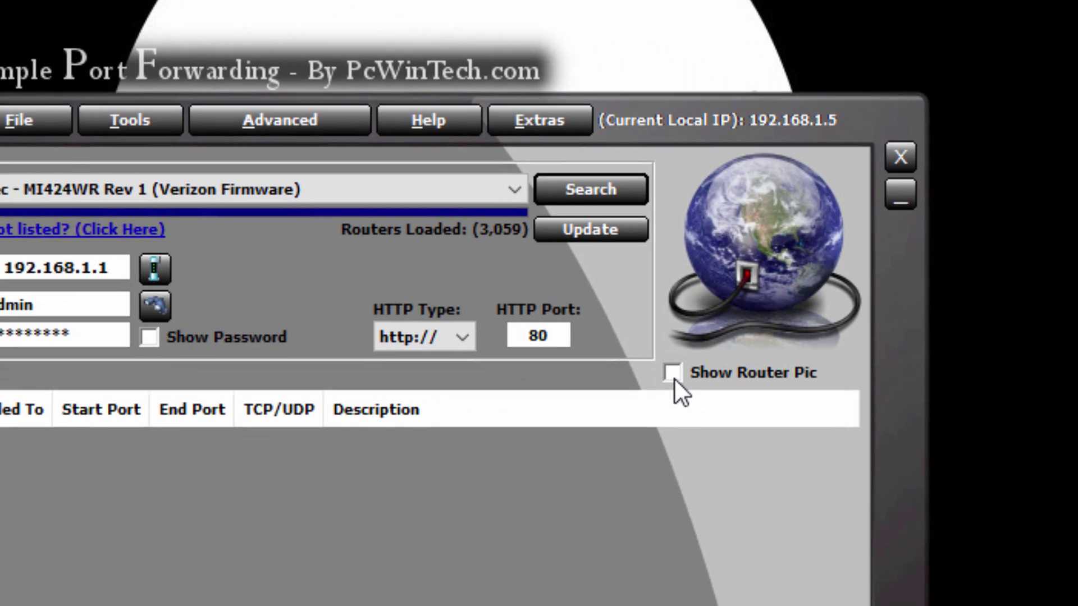
Step: Show the router's picture and make the router password readable in the Router Info section
{"action": "left_click", "coordinate": [944, 397]}
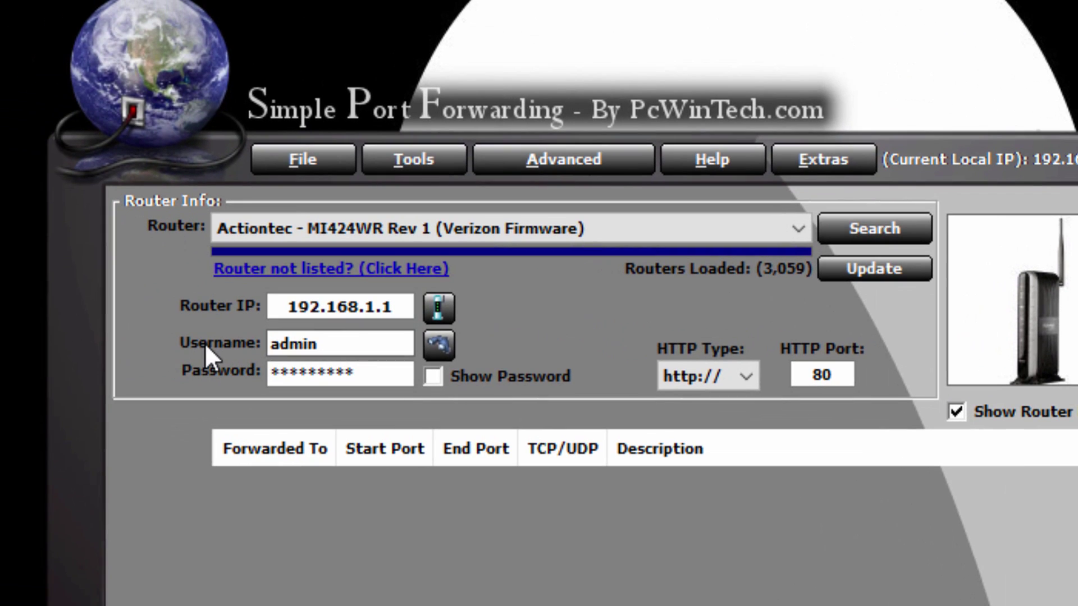
{"action": "left_click", "coordinate": [340, 342]}
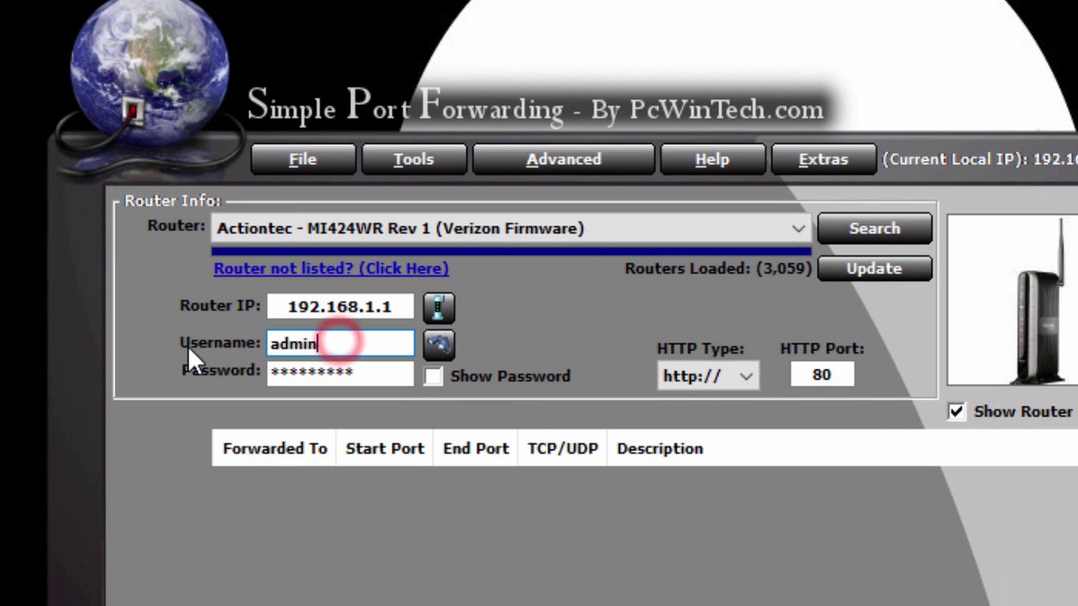
{"action": "left_click", "coordinate": [381, 372]}
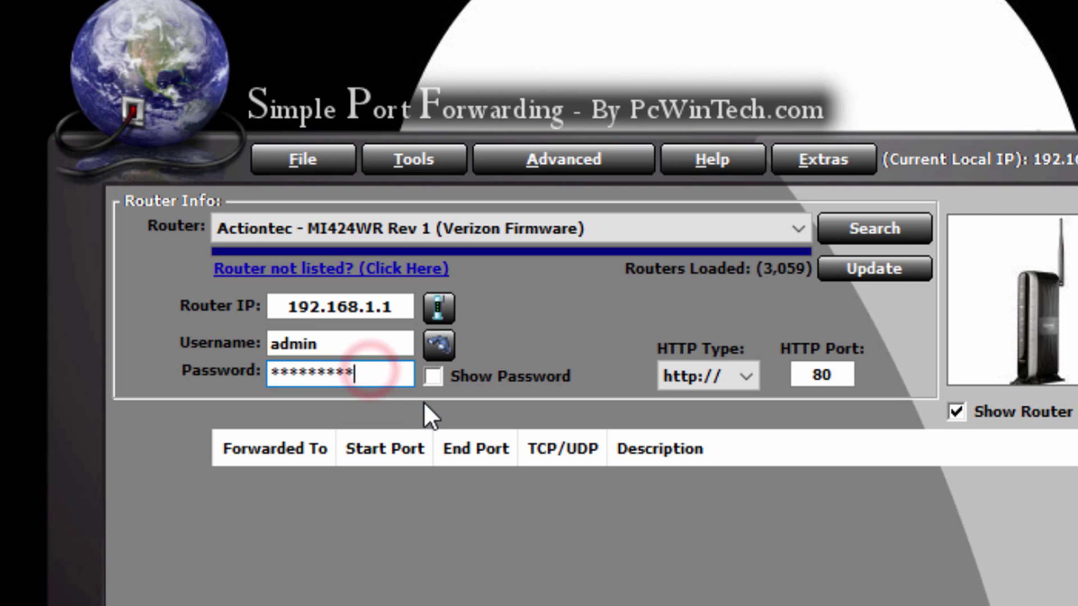
{"action": "left_click", "coordinate": [433, 376]}
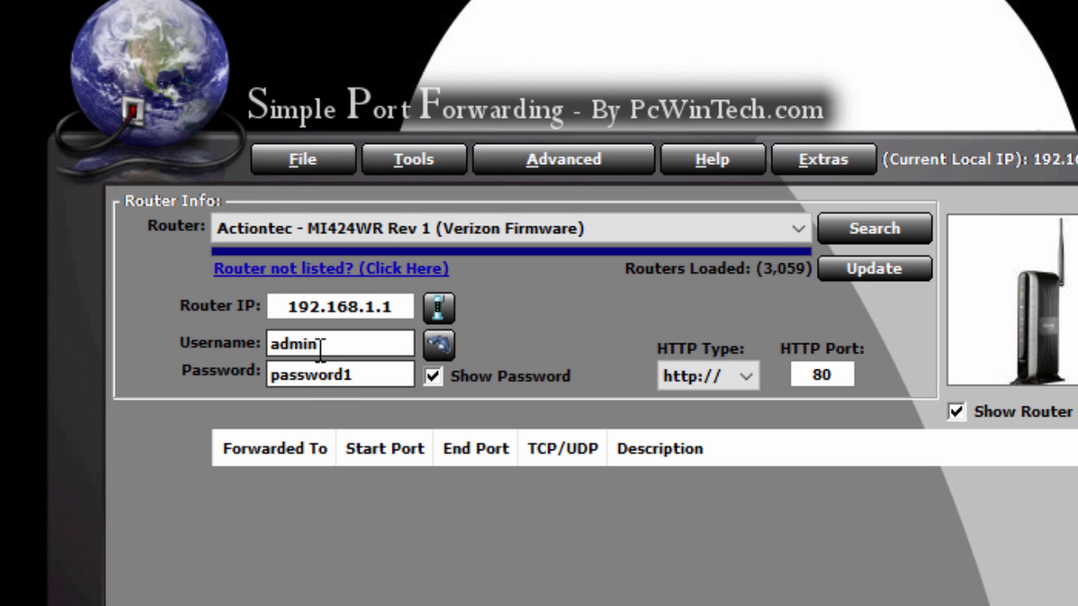
Step: Examine the router's login username and password fields in the Router Info section
{"action": "left_click_drag", "start_coordinate": [304, 343], "coordinate": [325, 345]}
{"action": "left_click_drag", "start_coordinate": [308, 383], "coordinate": [393, 409]}
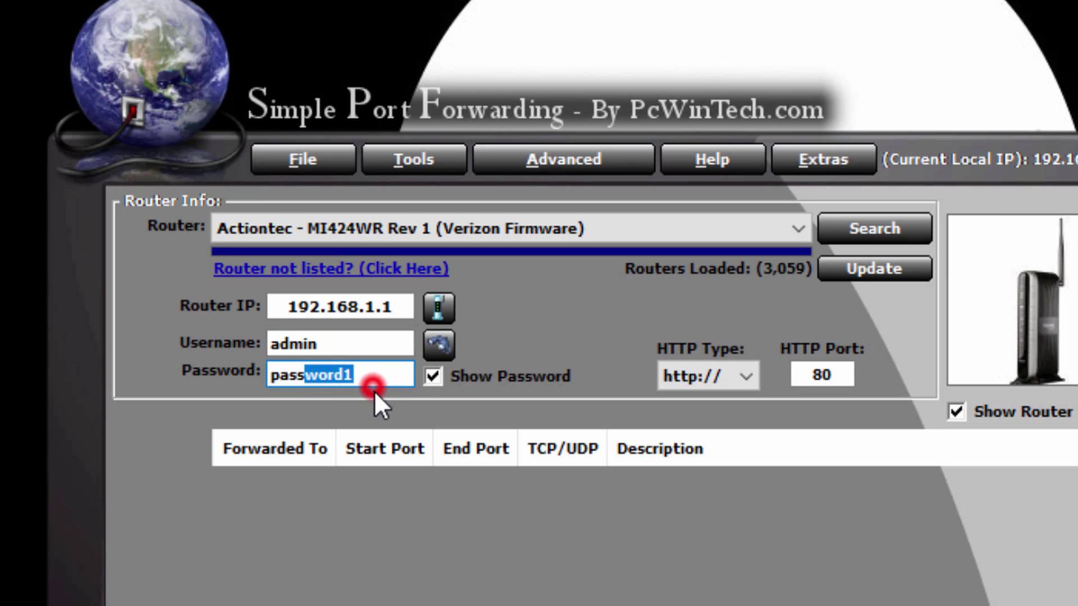
{"action": "left_click", "coordinate": [365, 378]}
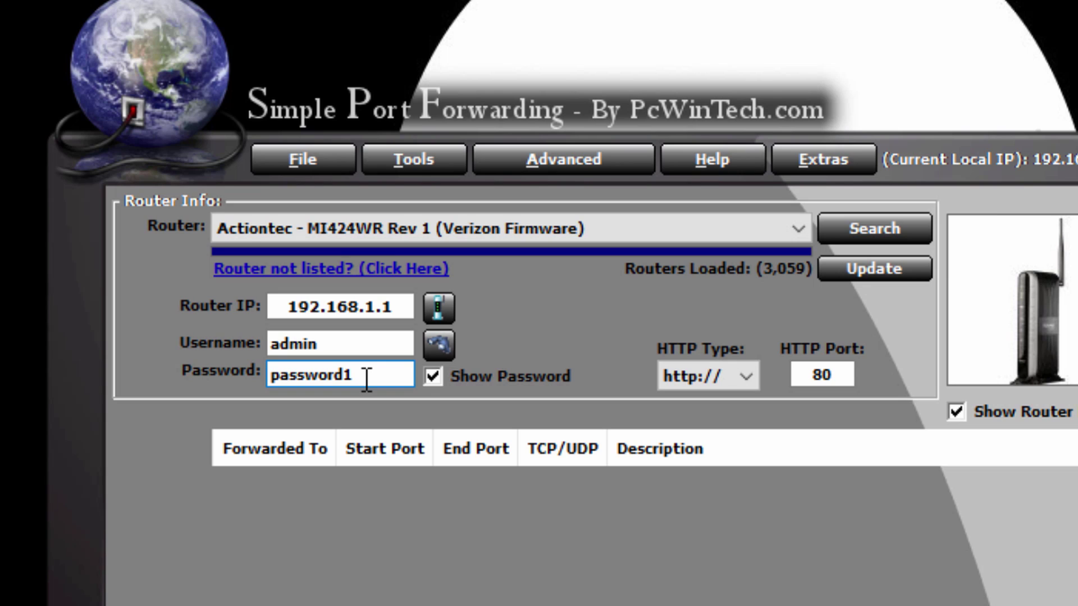
{"action": "left_click", "coordinate": [330, 342]}
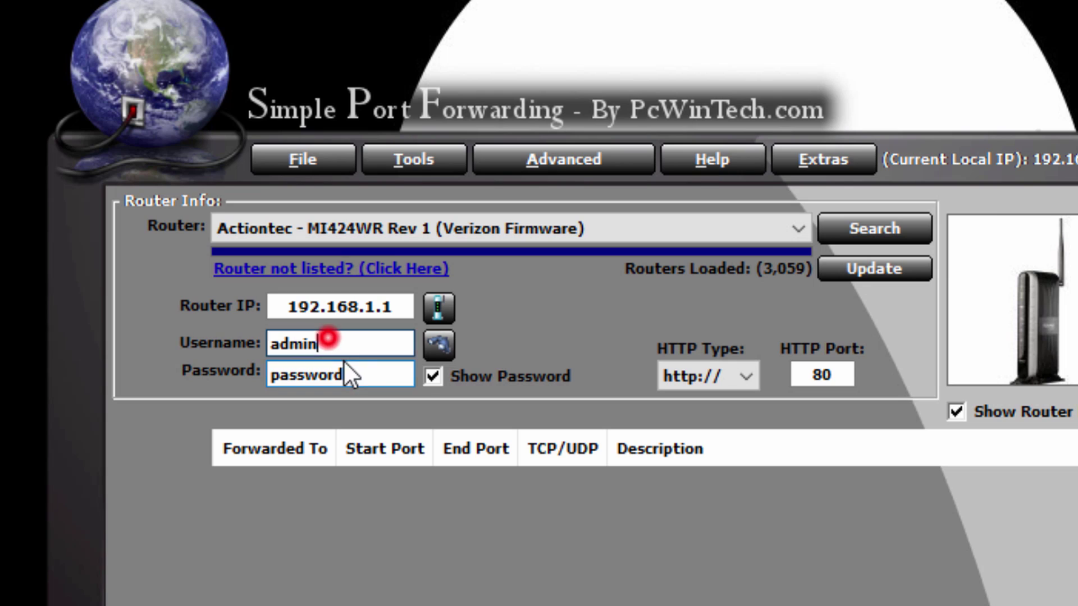
{"action": "left_click", "coordinate": [381, 375]}
{"action": "left_click", "coordinate": [336, 341]}
{"action": "left_click", "coordinate": [373, 373]}
{"action": "left_click", "coordinate": [349, 343]}
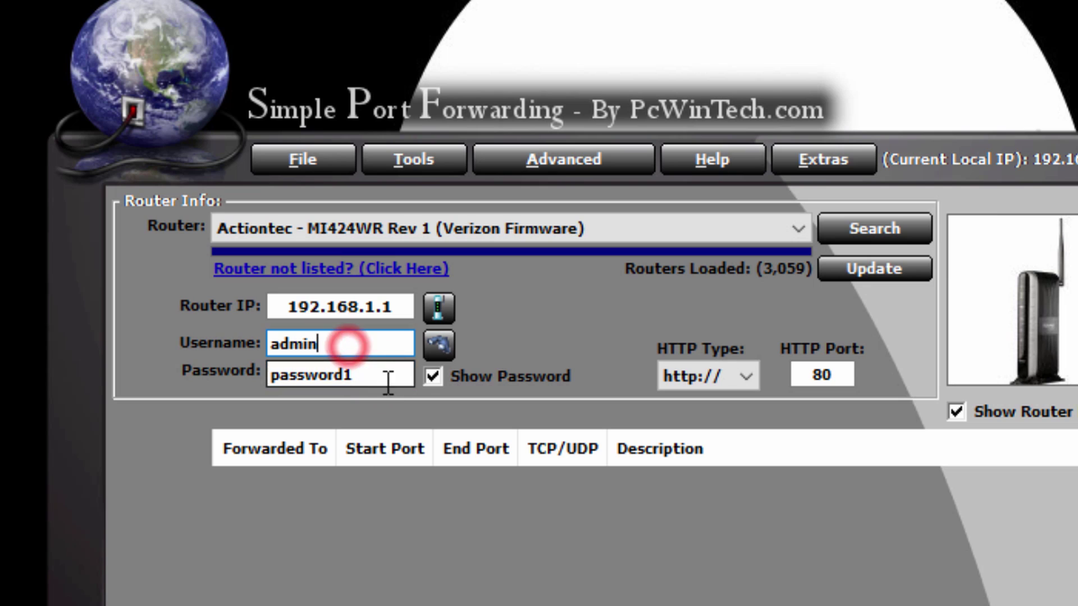
{"action": "left_click", "coordinate": [292, 345]}
{"action": "left_click_drag", "start_coordinate": [318, 375], "coordinate": [448, 382]}
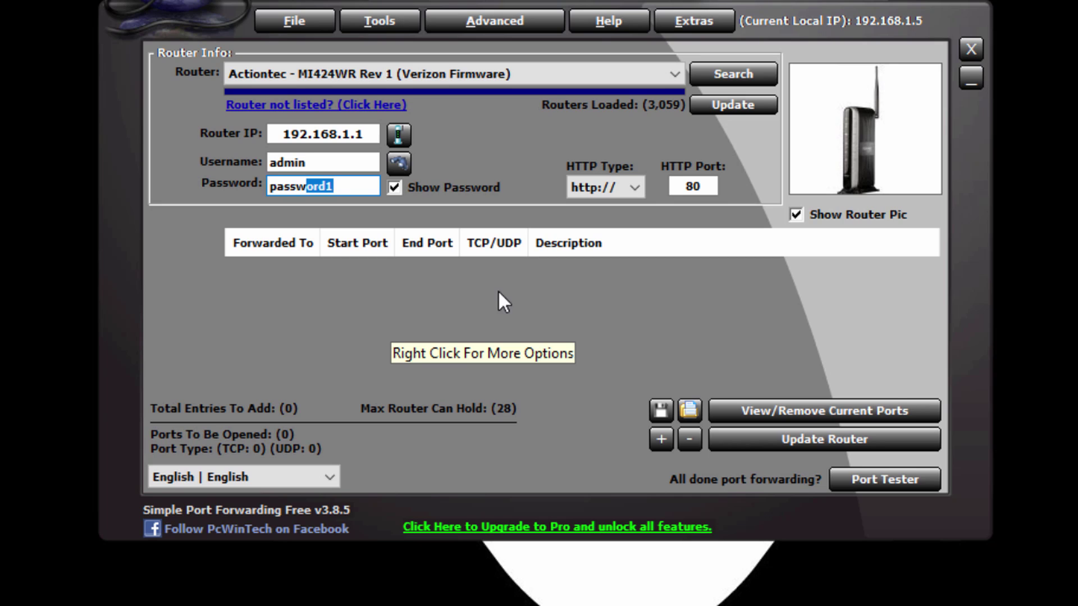
{"action": "left_click", "coordinate": [308, 305]}
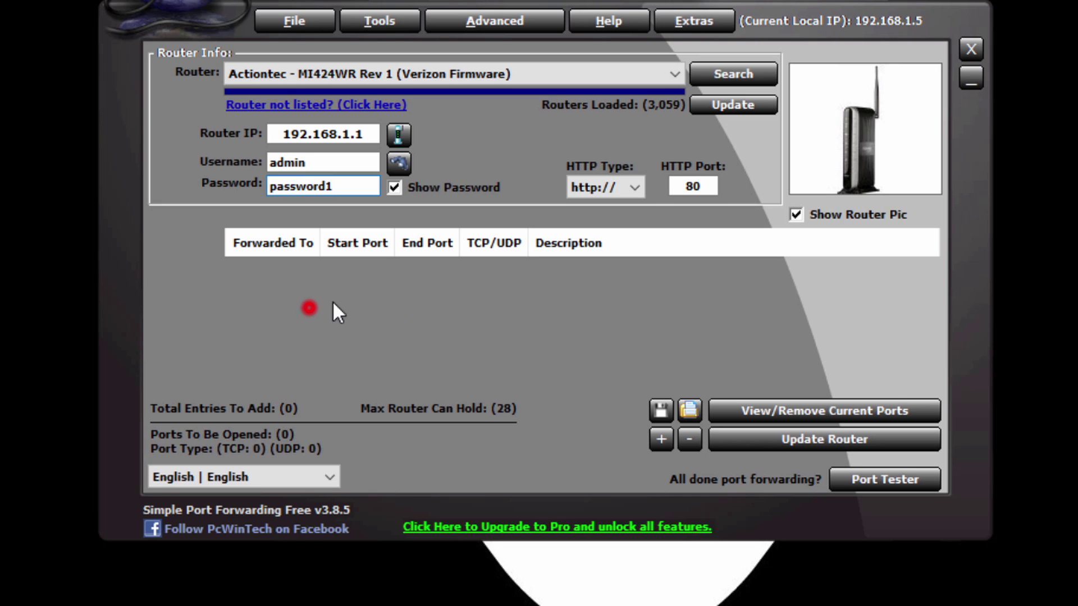
{"action": "right_click", "coordinate": [467, 298]}
{"action": "left_click", "coordinate": [435, 301]}
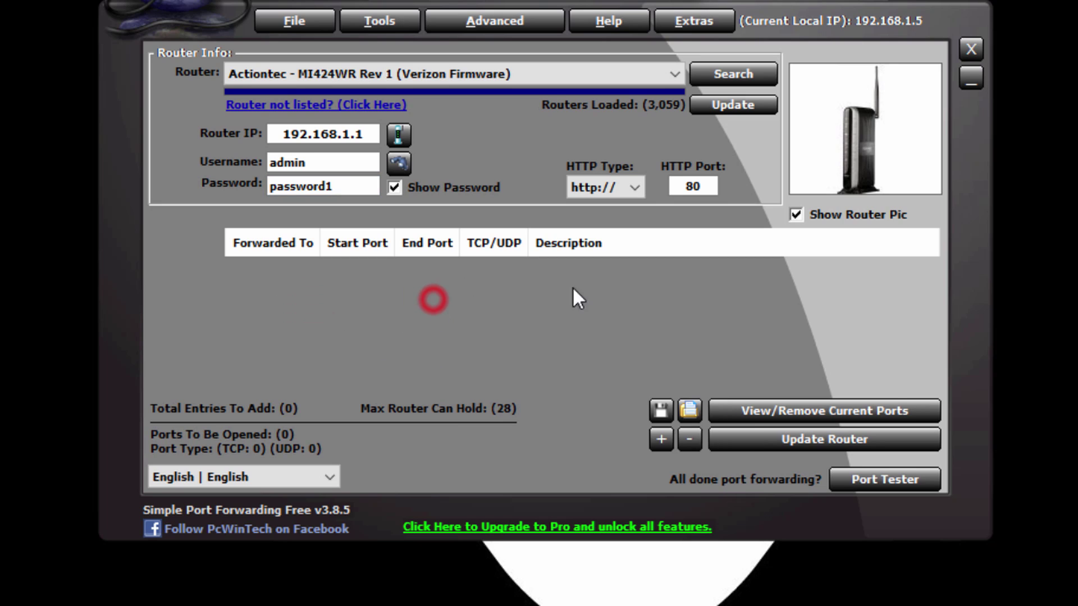
{"action": "right_click", "coordinate": [456, 298]}
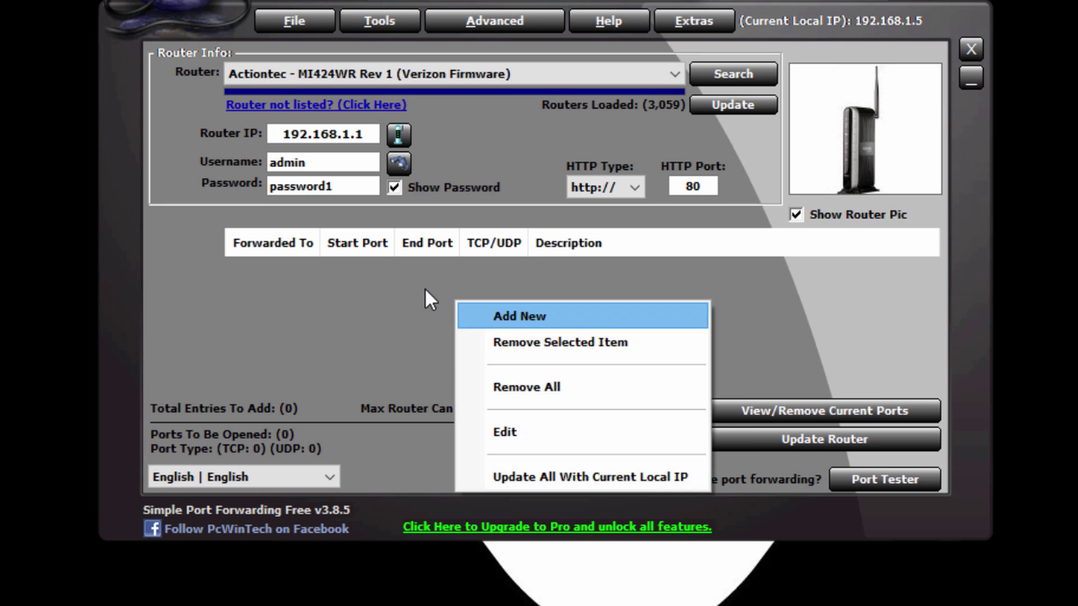
{"action": "left_click", "coordinate": [405, 304]}
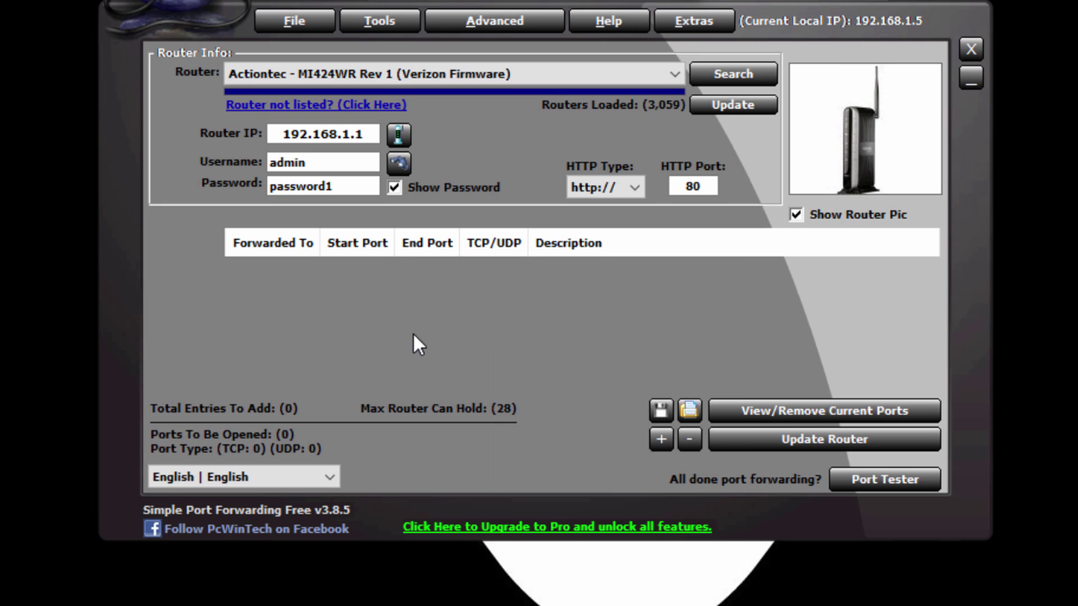
{"action": "mouse_move", "coordinate": [160, 265]}
{"action": "left_mouse_down"}
{"action": "mouse_move", "coordinate": [160, 281]}
{"action": "mouse_move", "coordinate": [735, 363]}
{"action": "mouse_move", "coordinate": [626, 265]}
{"action": "mouse_move", "coordinate": [222, 274]}
{"action": "left_mouse_up"}
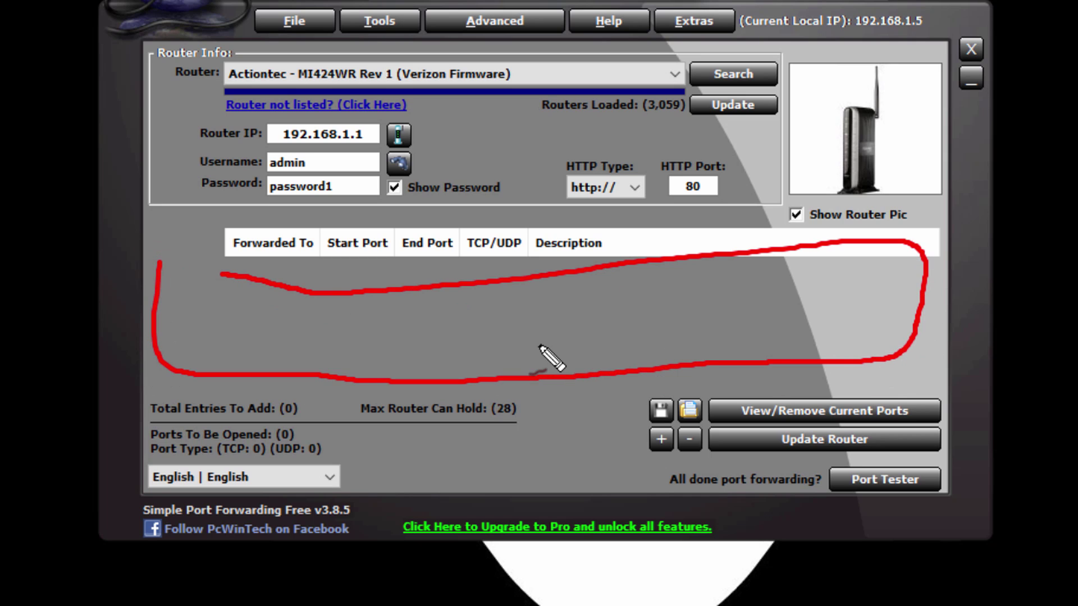
{"action": "key", "text": "Escape"}
{"action": "right_click", "coordinate": [528, 307]}
{"action": "left_click", "coordinate": [589, 322]}
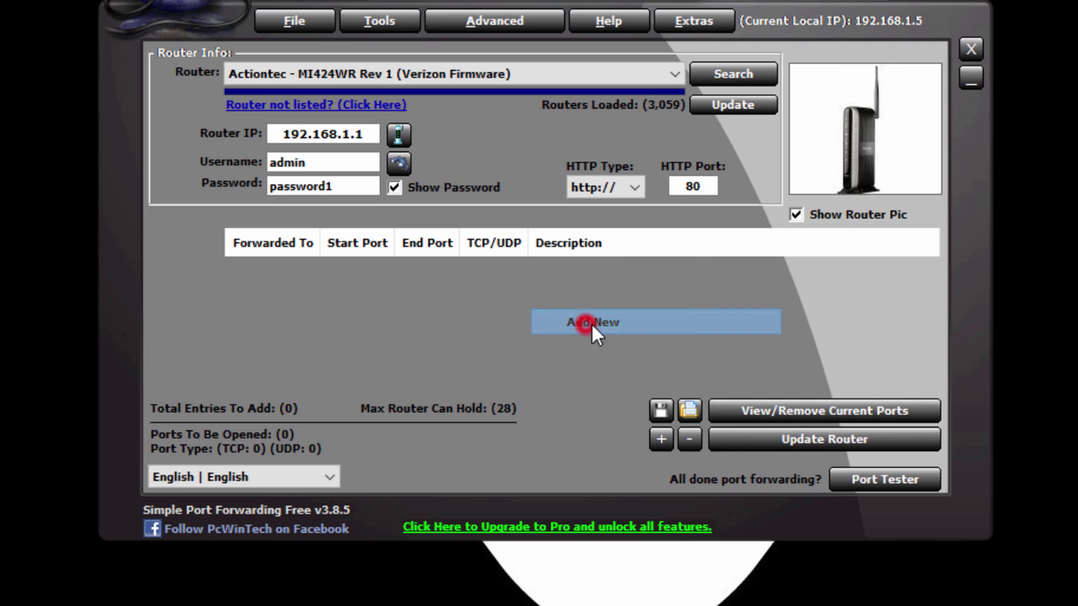
{"action": "left_click_drag", "start_coordinate": [941, 123], "coordinate": [908, 119]}
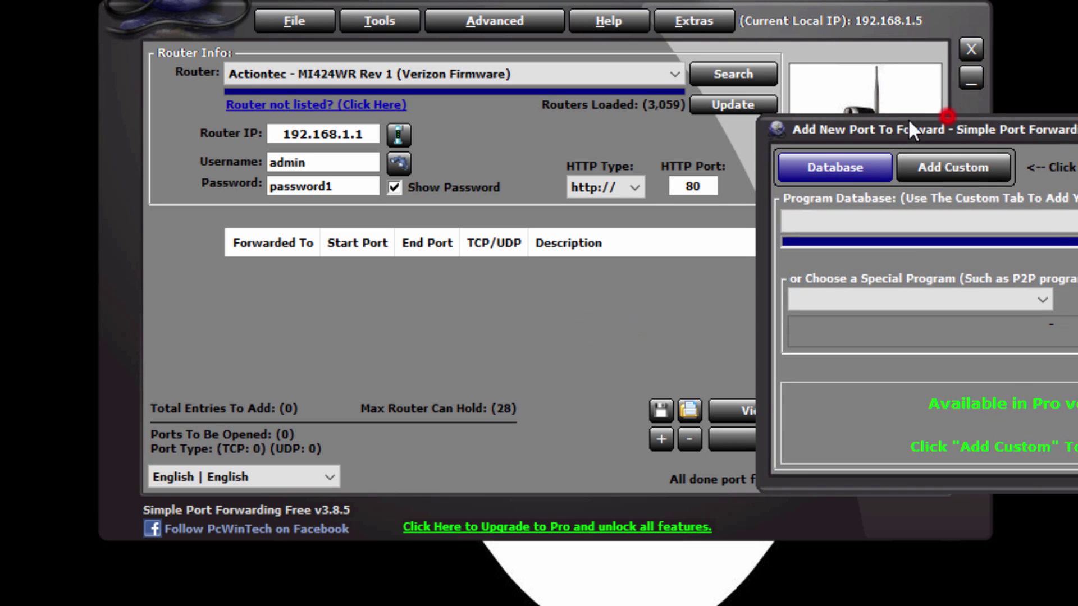
{"action": "key", "text": "Escape"}
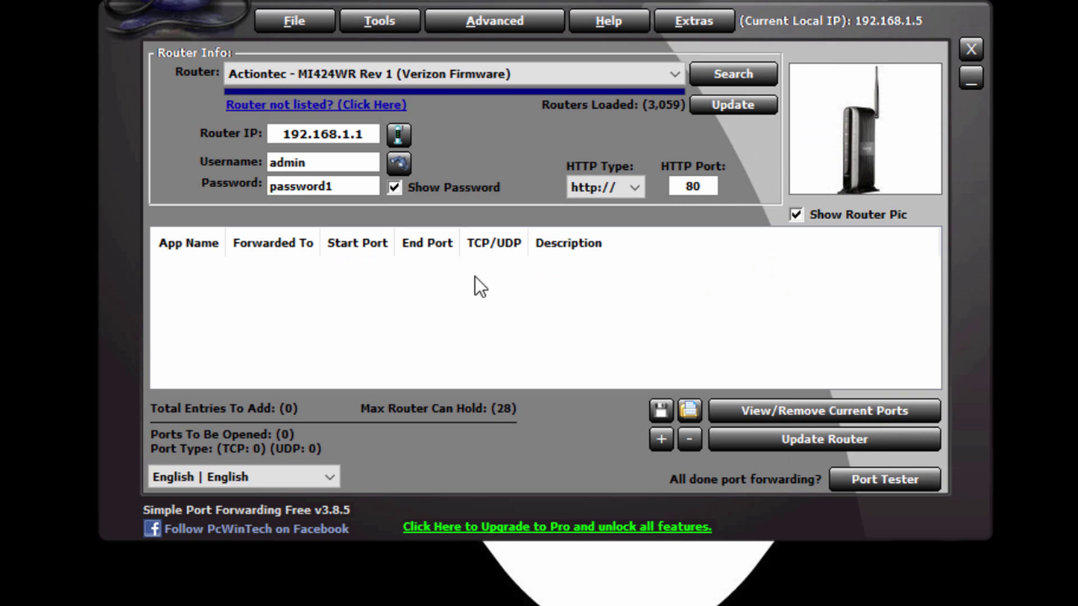
Step: Start a new custom port entry for the forwarding list and name it mc1
{"action": "right_click", "coordinate": [467, 294]}
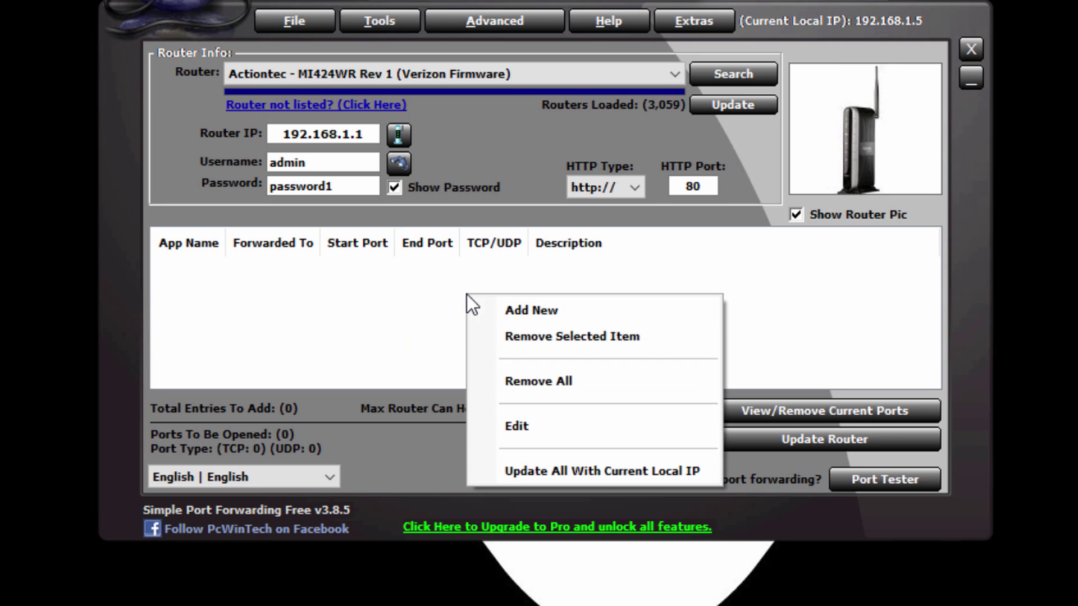
{"action": "left_click", "coordinate": [550, 313]}
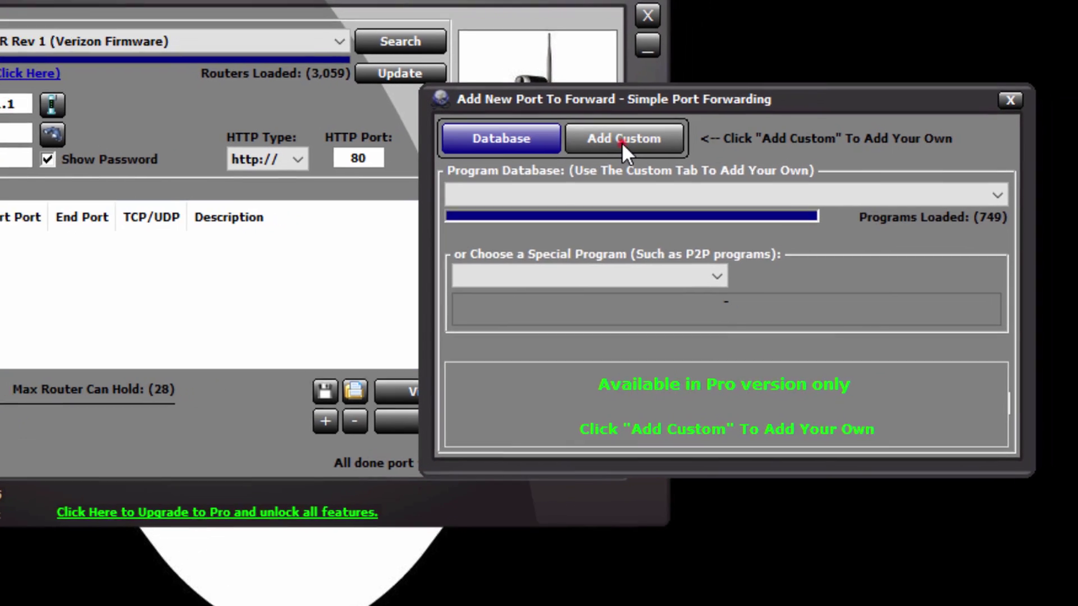
{"action": "left_click", "coordinate": [643, 146]}
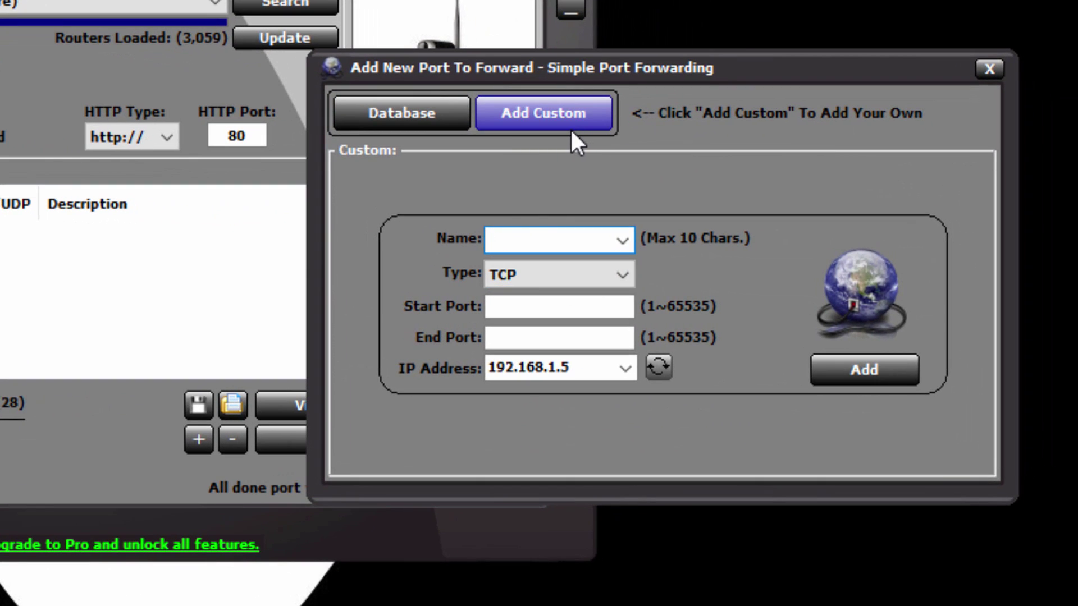
{"action": "left_click", "coordinate": [523, 235]}
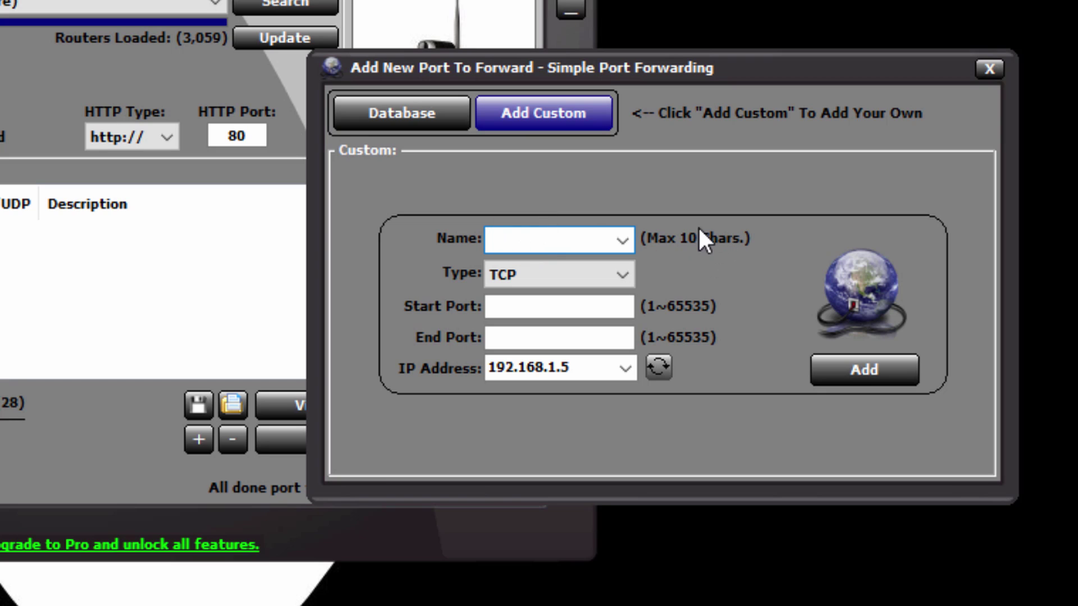
{"action": "left_click", "coordinate": [518, 241]}
{"action": "type", "text": "mc1"}
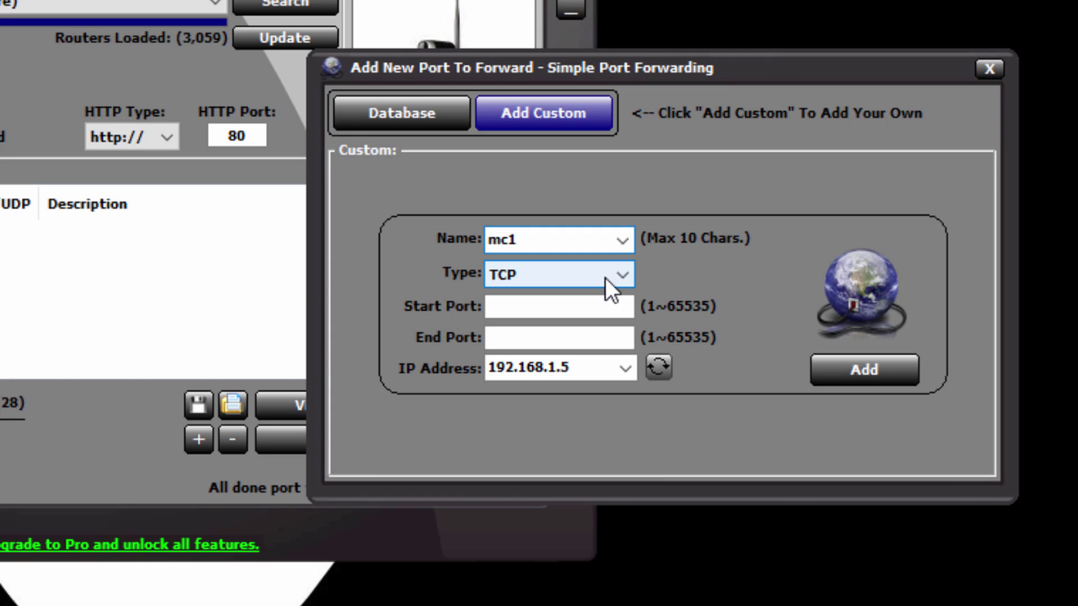
Step: Set the mc1 entry's protocol type to TCP
{"action": "left_click", "coordinate": [526, 275]}
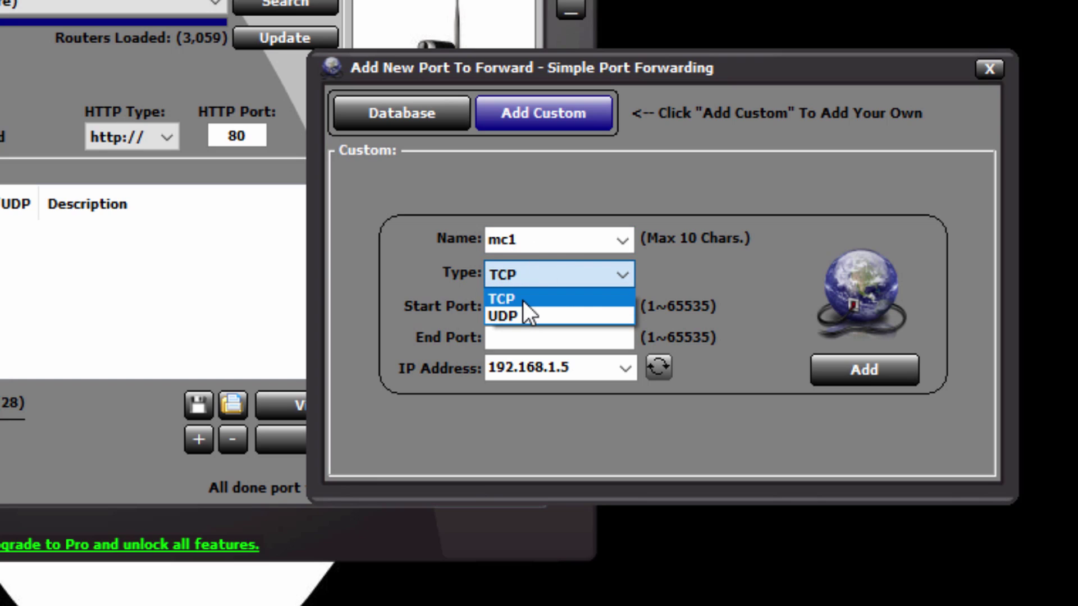
{"action": "left_click", "coordinate": [523, 300]}
{"action": "left_click", "coordinate": [533, 274]}
{"action": "left_click", "coordinate": [525, 301]}
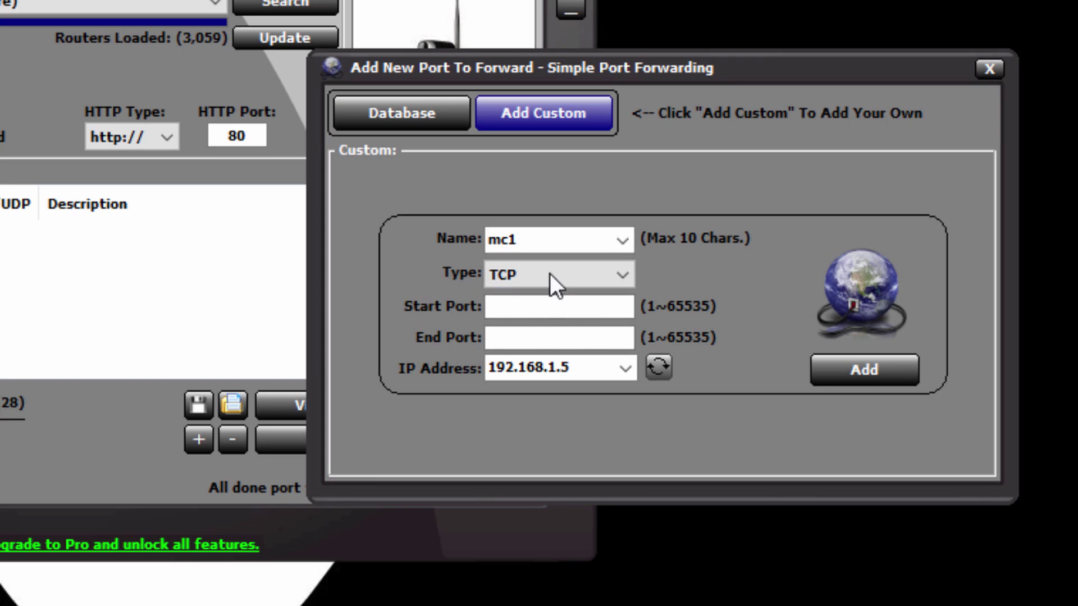
{"action": "left_click", "coordinate": [528, 247]}
{"action": "left_click", "coordinate": [532, 274]}
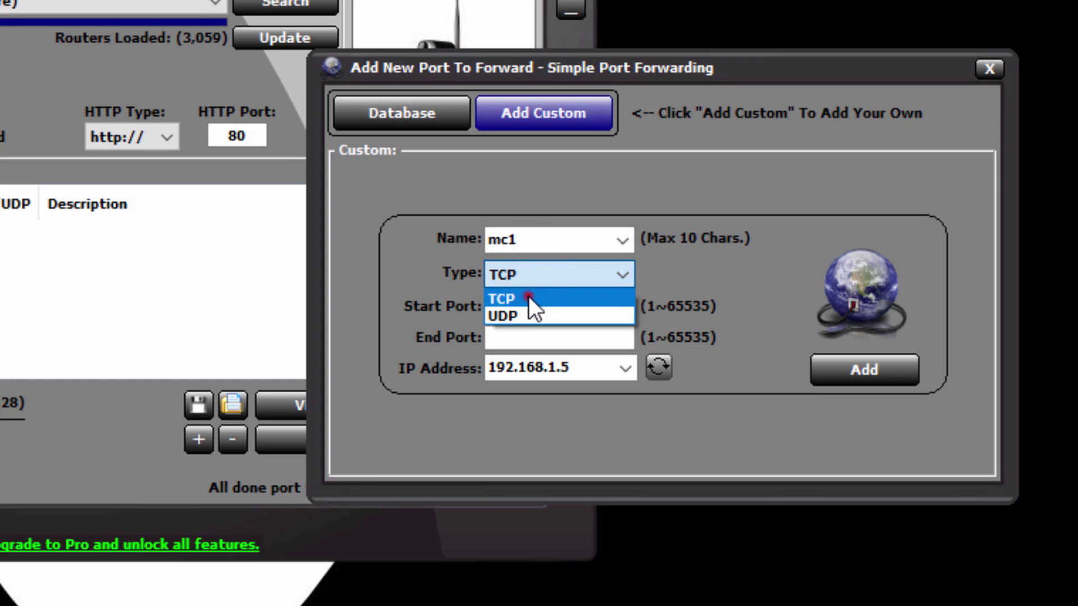
{"action": "left_click", "coordinate": [529, 295]}
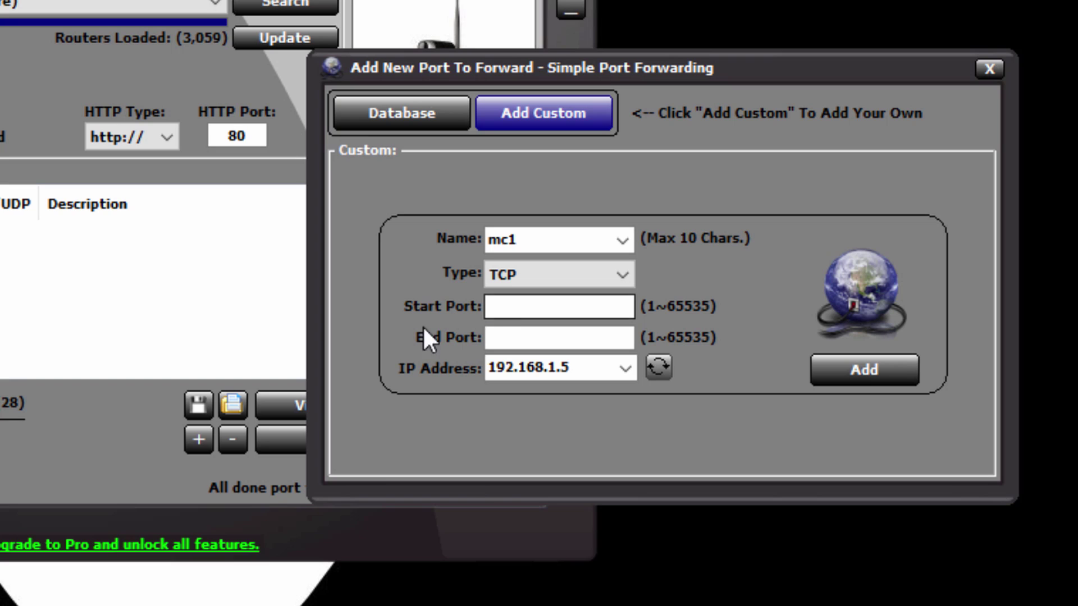
Step: Set both the start and end port of mc1 to 25565 and add the entry to the forwarding list
{"action": "left_click", "coordinate": [494, 312]}
{"action": "type", "text": "2"}
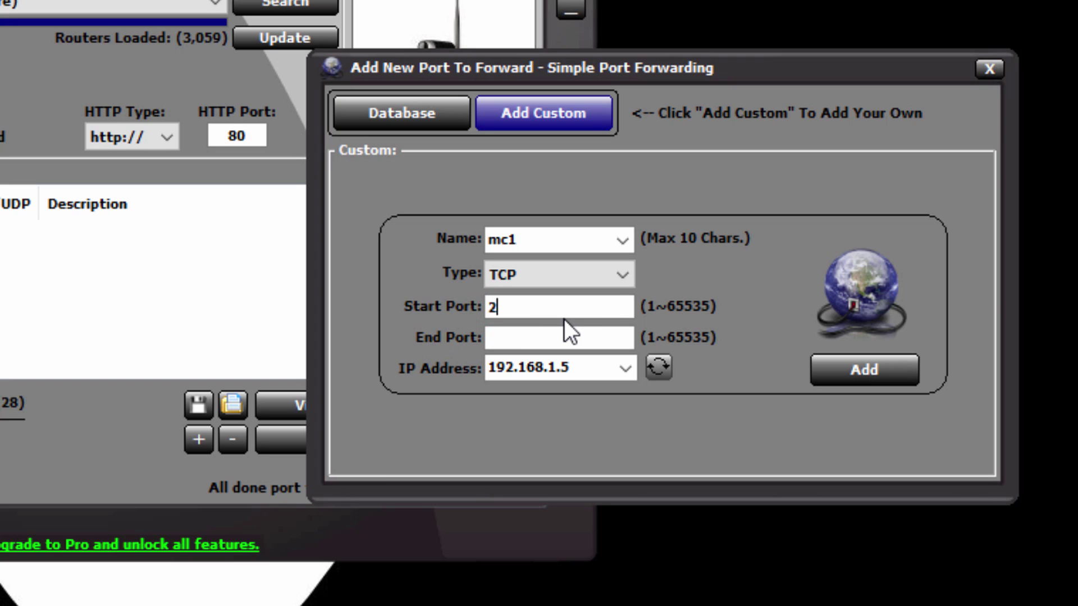
{"action": "type", "text": "5565"}
{"action": "left_click", "coordinate": [516, 347]}
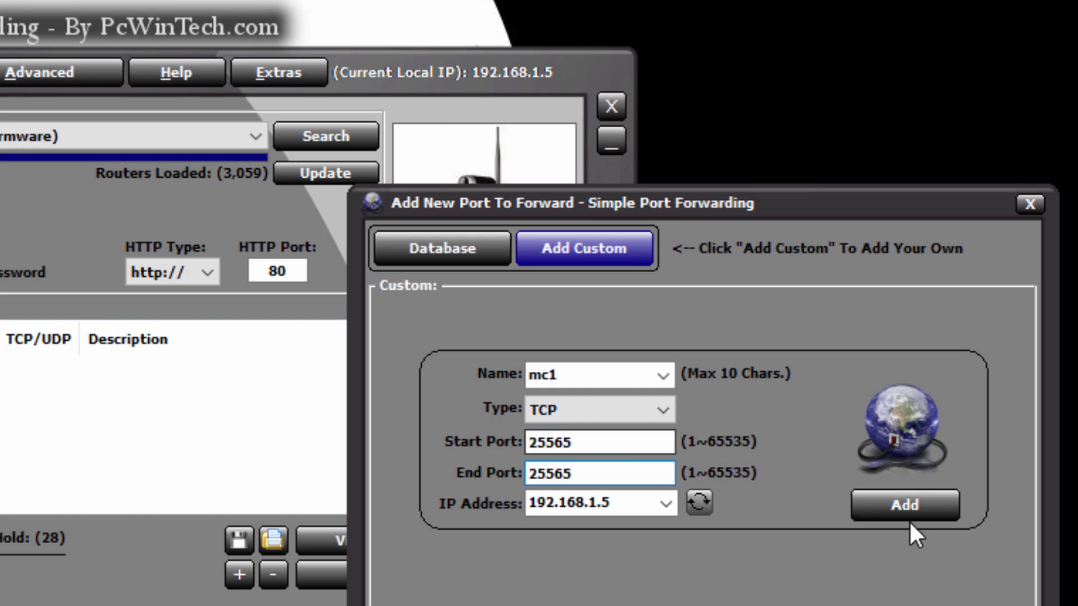
{"action": "left_click", "coordinate": [911, 505]}
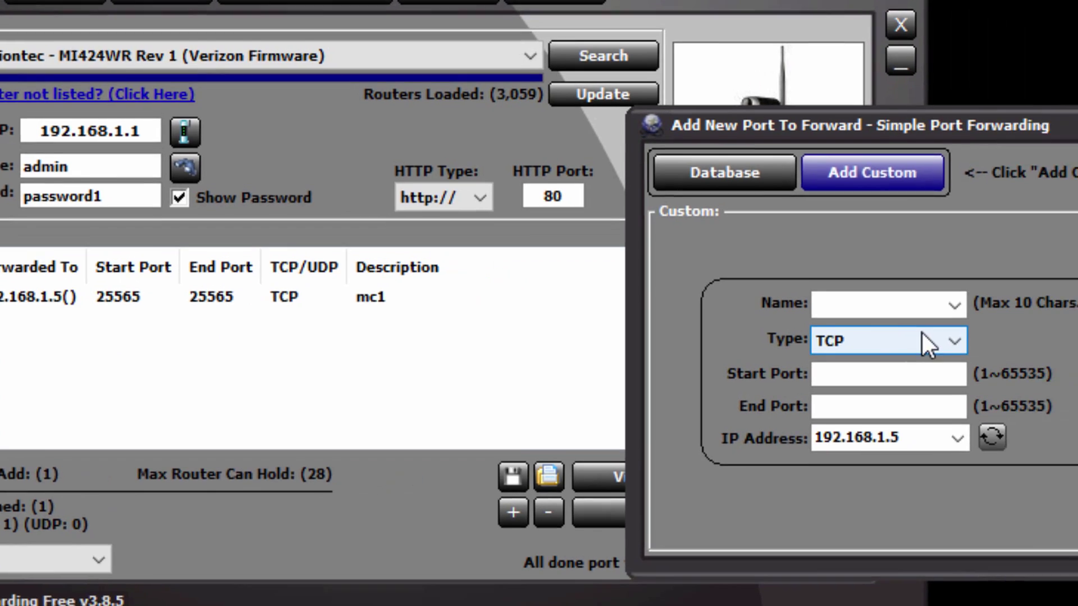
Step: Set the second custom port entry's type to UDP and name it mc2
{"action": "left_click", "coordinate": [1005, 354]}
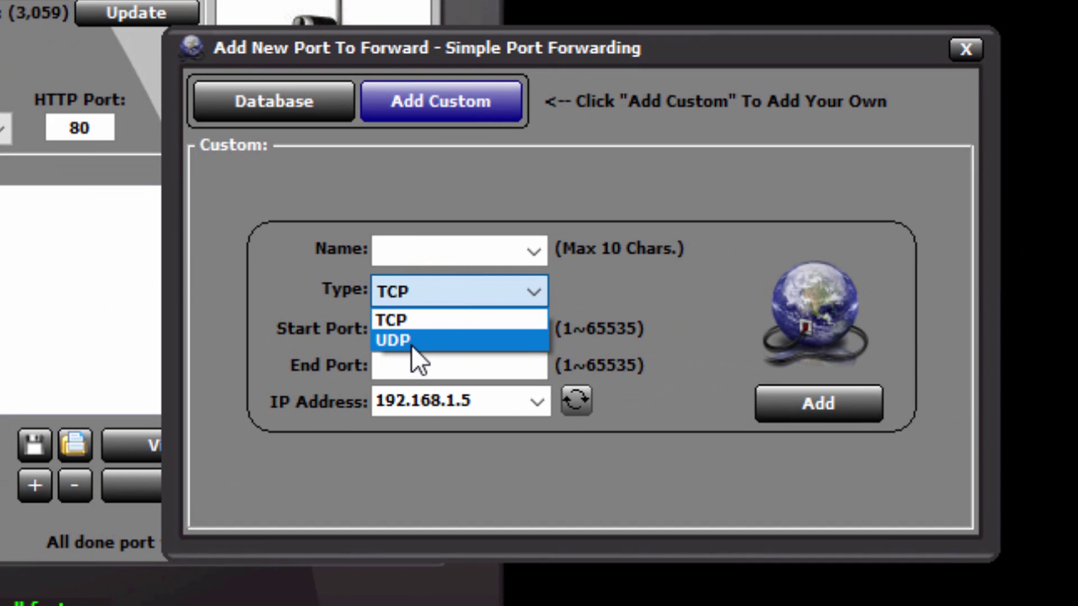
{"action": "left_click", "coordinate": [411, 308]}
{"action": "left_click", "coordinate": [434, 293]}
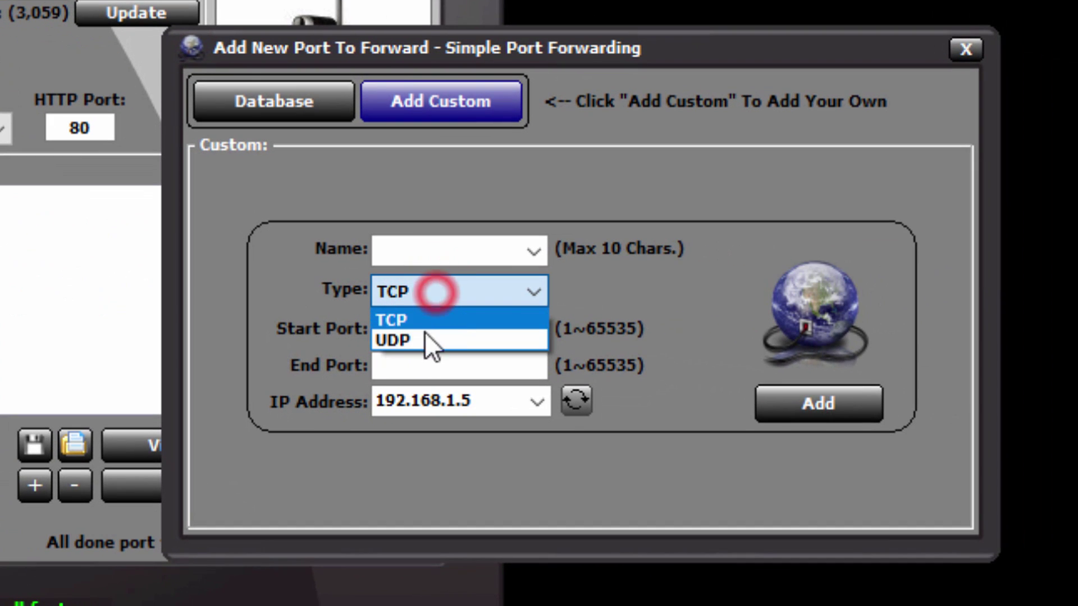
{"action": "left_click", "coordinate": [415, 339]}
{"action": "left_click", "coordinate": [414, 248]}
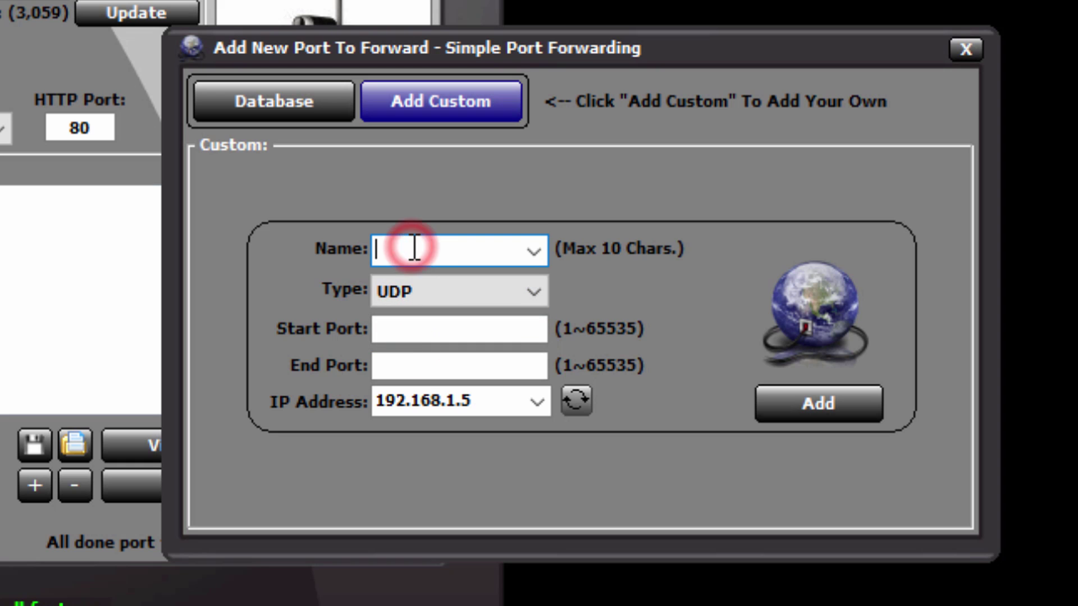
{"action": "type", "text": "mc2"}
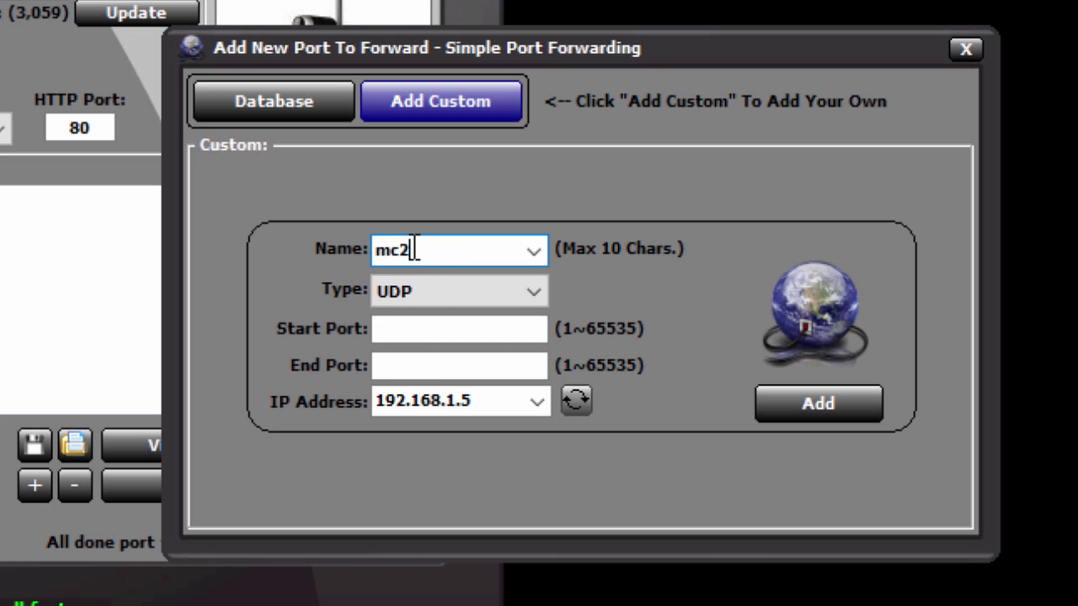
Step: Set both the start and end port of mc2 to 25565 and add the entry to the forwarding list
{"action": "left_click", "coordinate": [414, 335]}
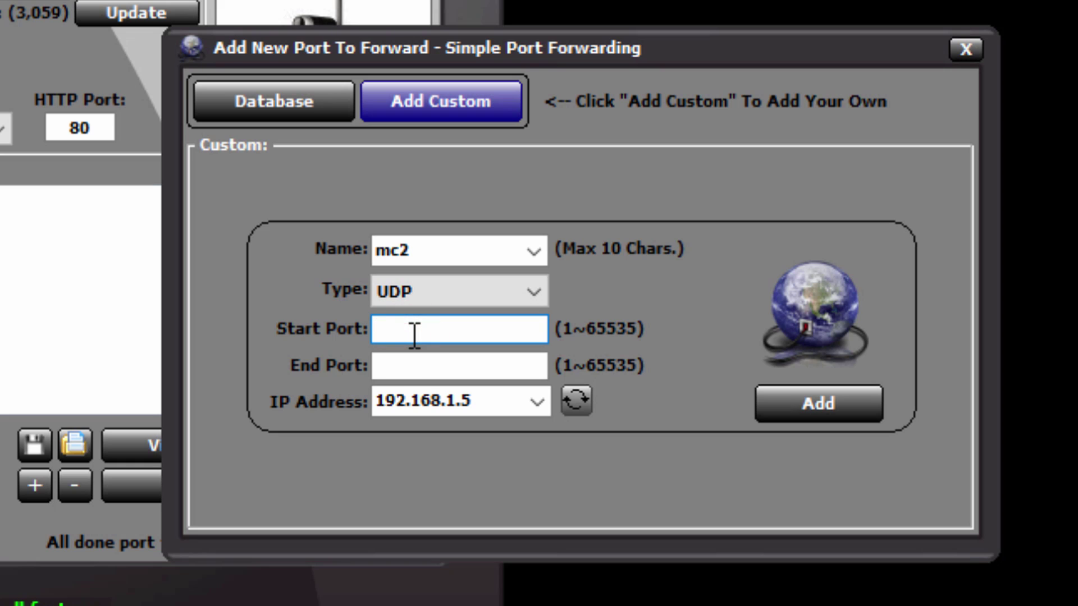
{"action": "type", "text": "25565"}
{"action": "left_click", "coordinate": [410, 368]}
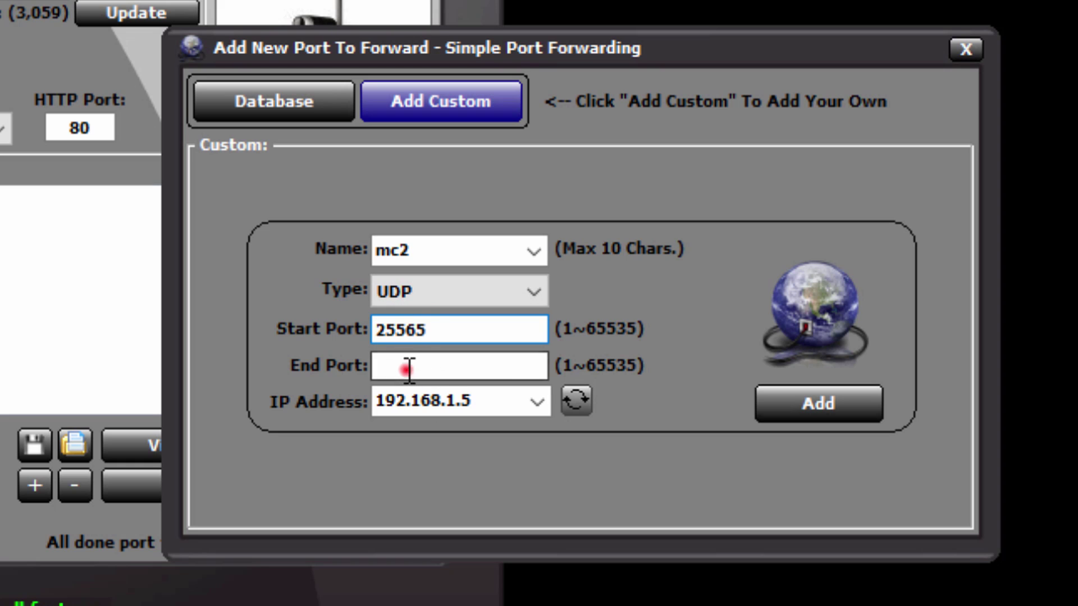
{"action": "type", "text": "25565"}
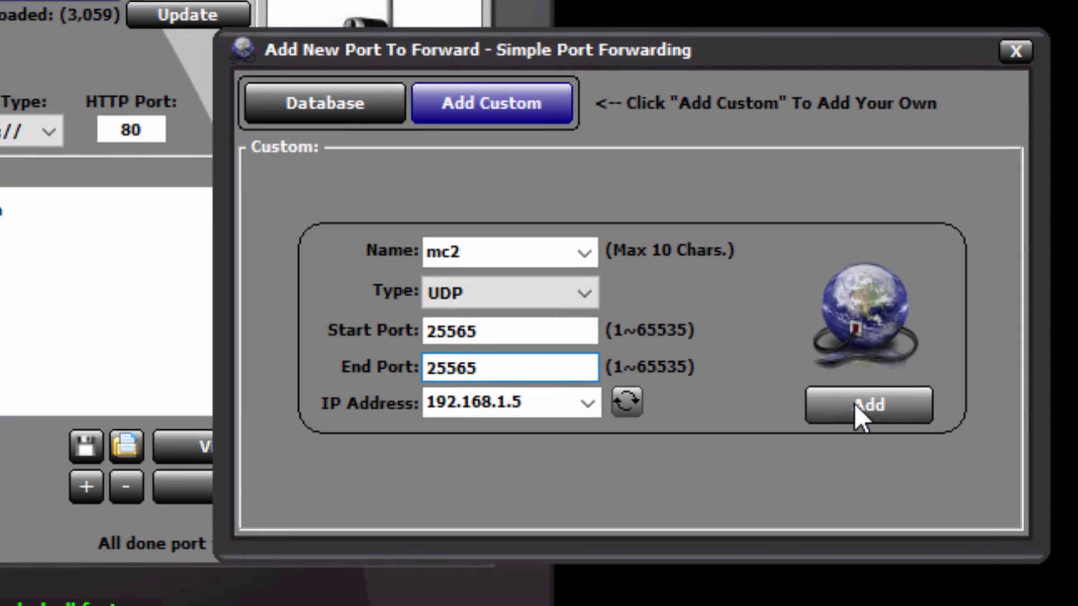
{"action": "left_click", "coordinate": [845, 405]}
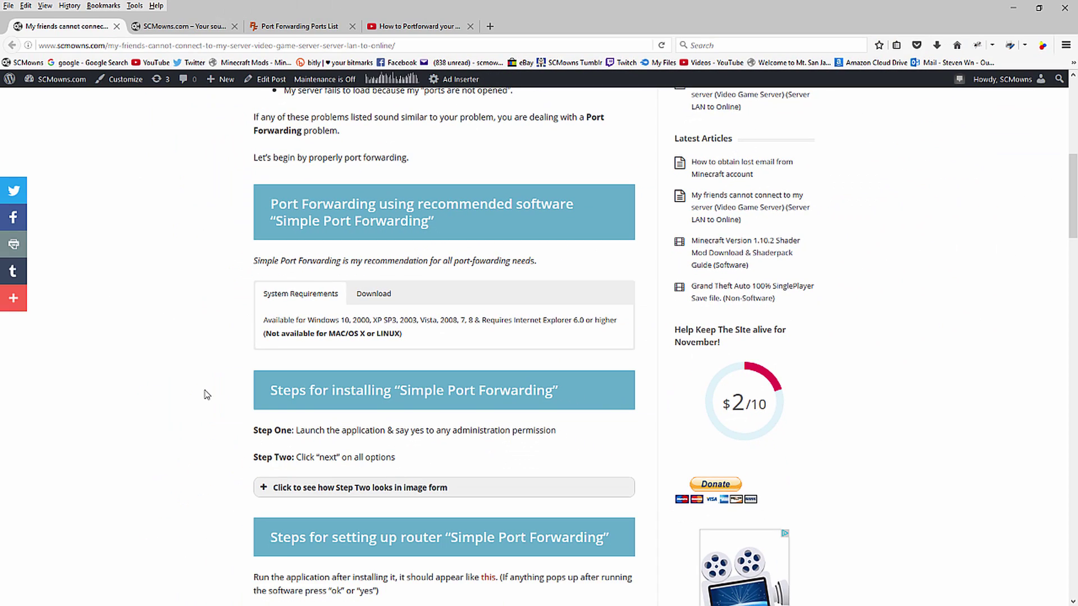
Step: Switch to the browser, find the HOW TO ADD PORTS video in the port forwarding article and open it on YouTube
{"action": "scroll", "coordinate": [199, 395], "scroll_direction": "down", "scroll_amount": 5}
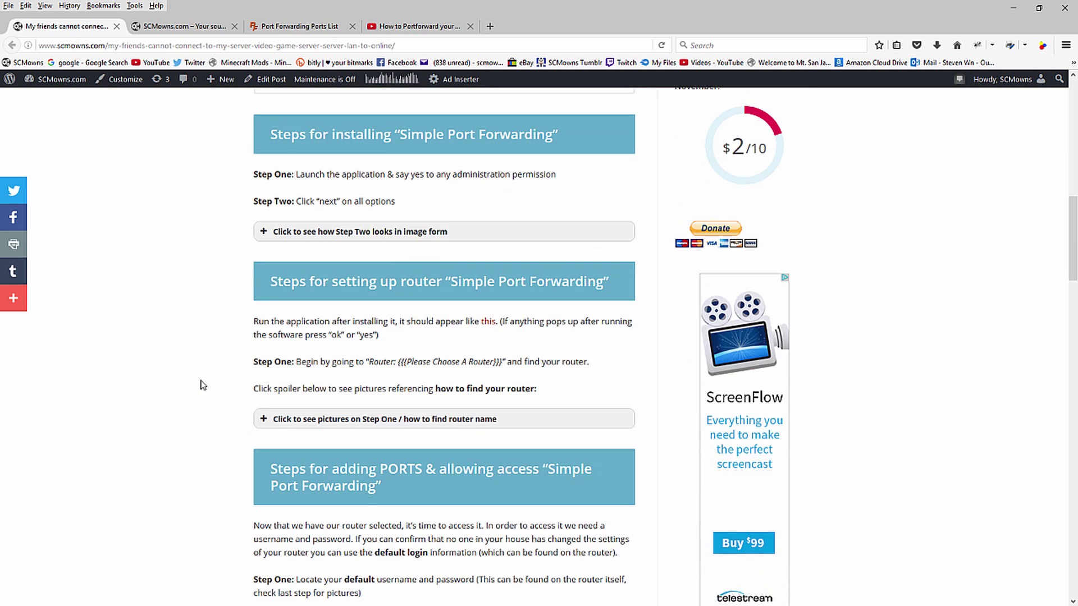
{"action": "scroll", "coordinate": [205, 381], "scroll_direction": "down", "scroll_amount": 16}
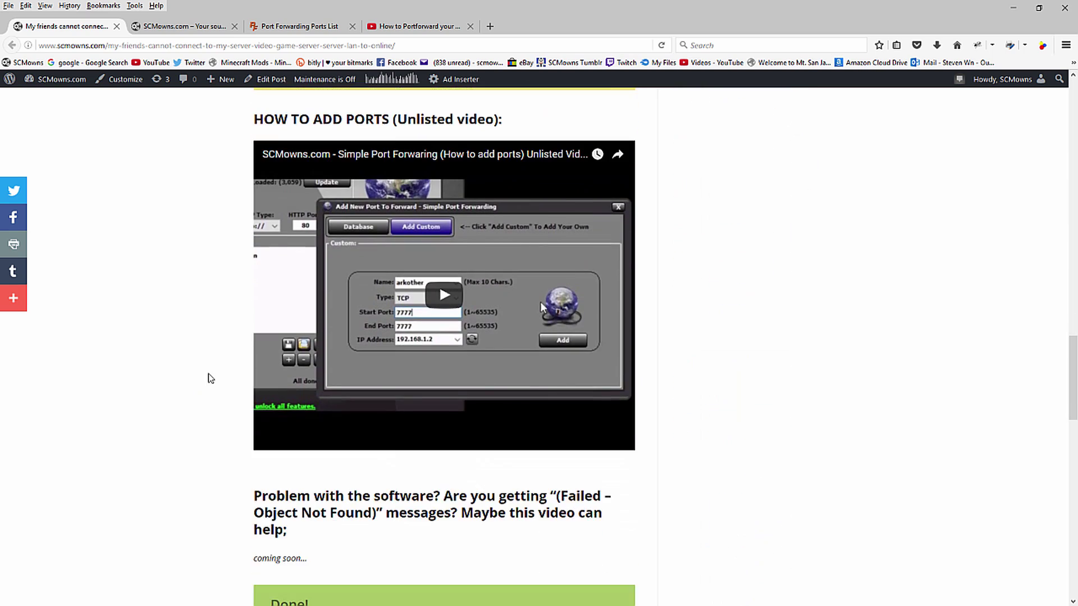
{"action": "scroll", "coordinate": [225, 365], "scroll_direction": "up", "scroll_amount": 1}
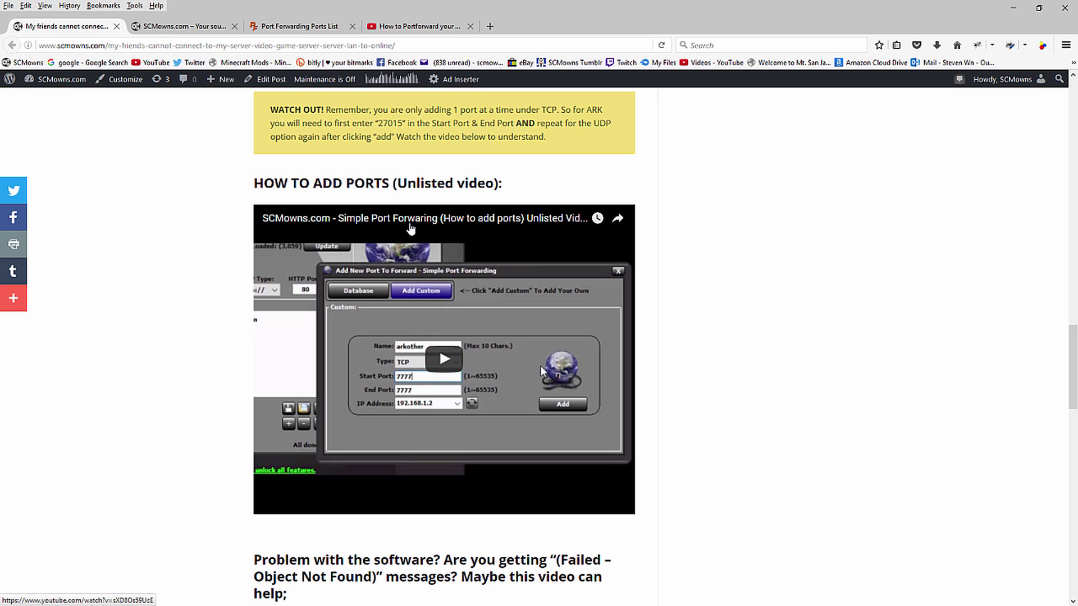
{"action": "left_click", "coordinate": [408, 222]}
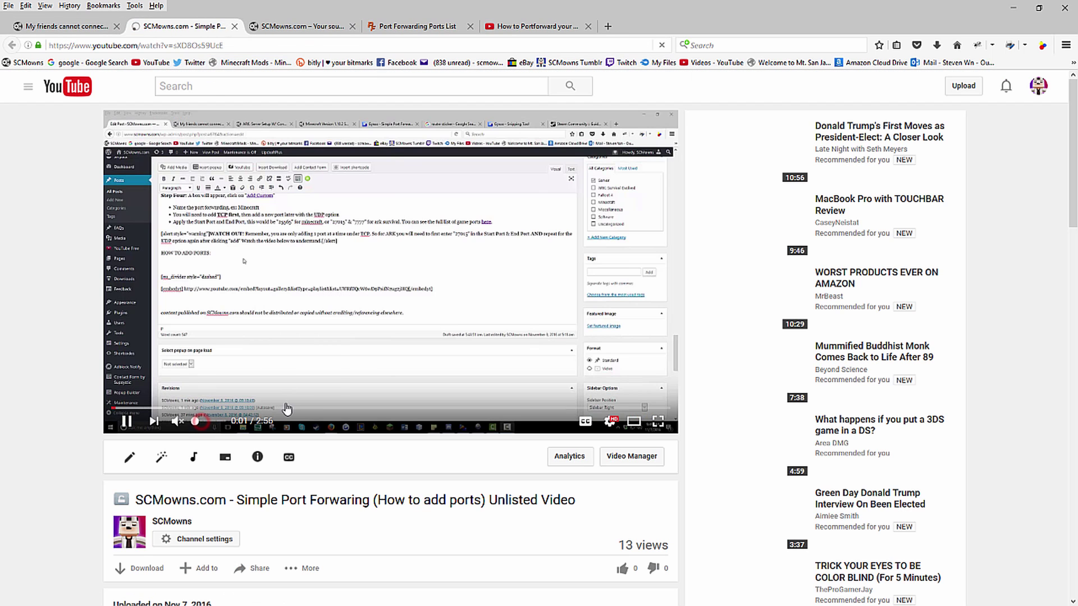
Step: Skip ahead in the video to 1:19 and pause on the arktcp and arkudp entries
{"action": "left_click", "coordinate": [289, 408]}
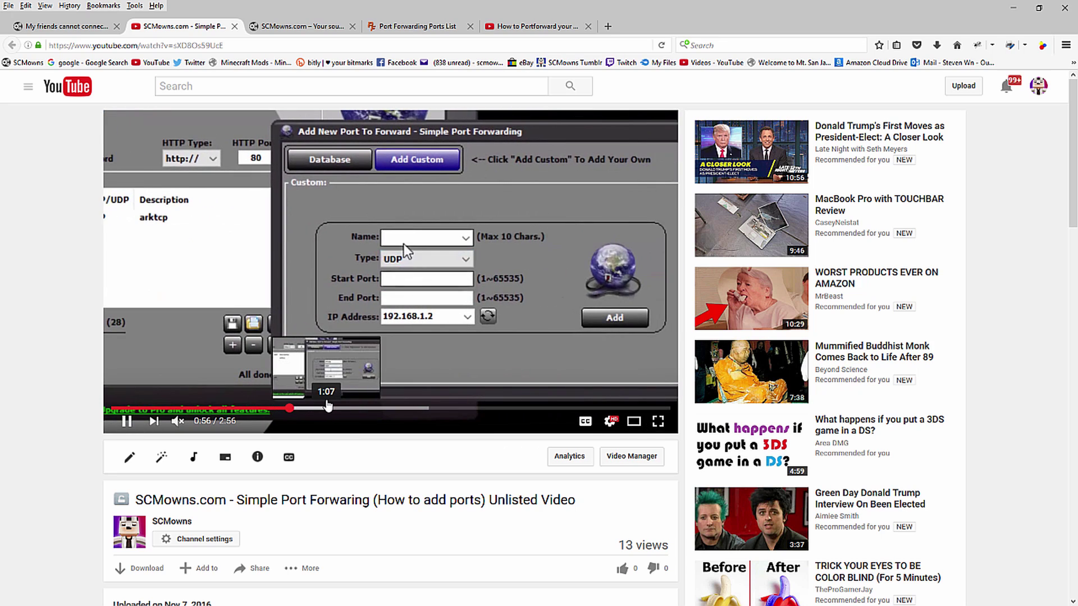
{"action": "left_click", "coordinate": [328, 406]}
{"action": "left_click", "coordinate": [363, 408]}
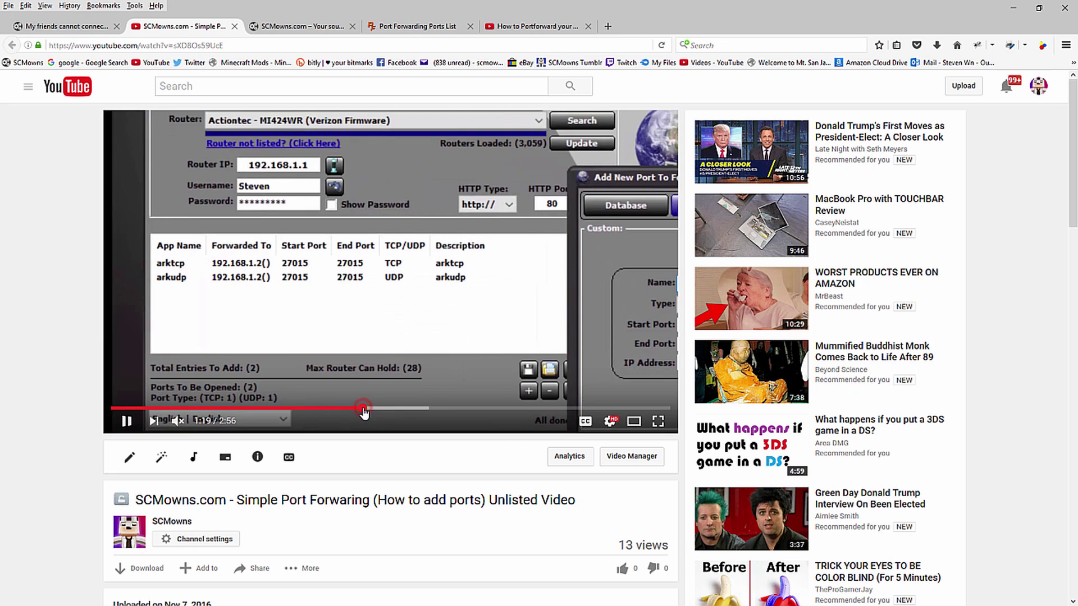
{"action": "left_click", "coordinate": [298, 266]}
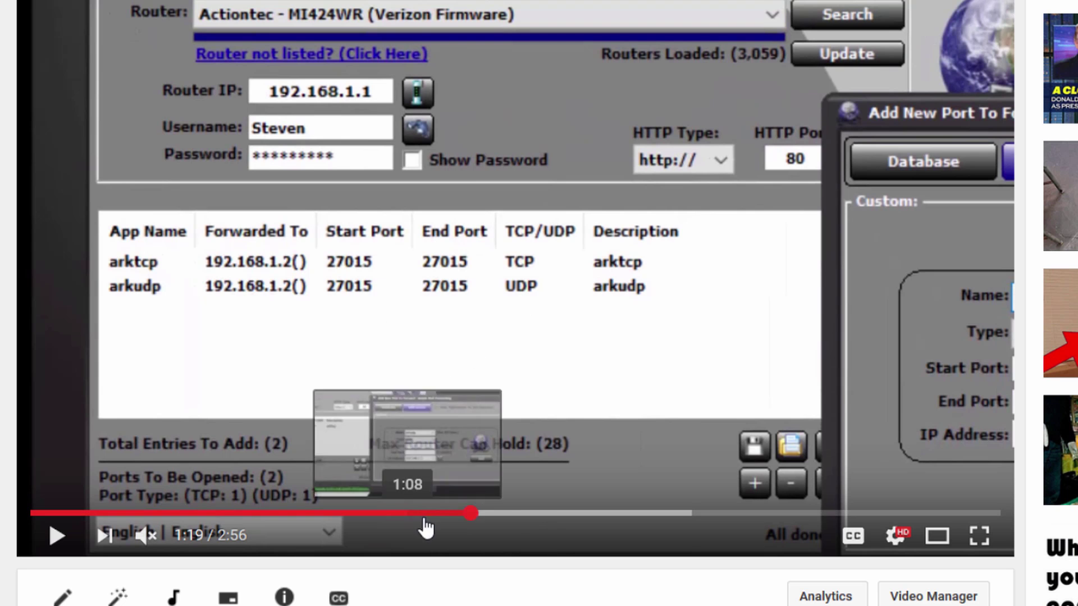
Step: Skip further through the paused video to view how the additional ARK entries for port 7777 are added
{"action": "left_click", "coordinate": [548, 513]}
{"action": "left_click", "coordinate": [611, 512]}
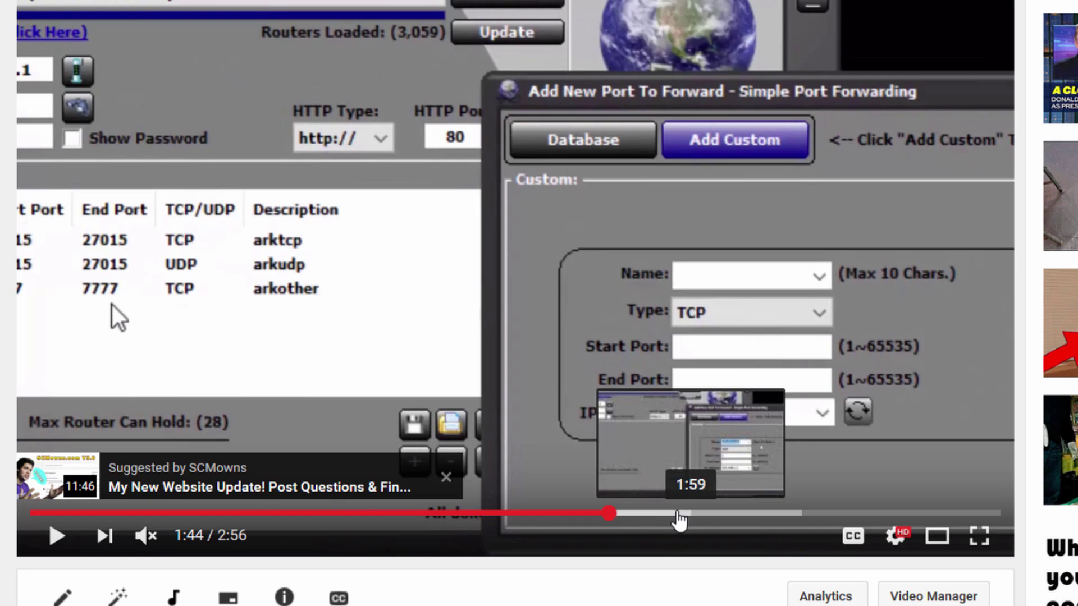
{"action": "left_click", "coordinate": [653, 512]}
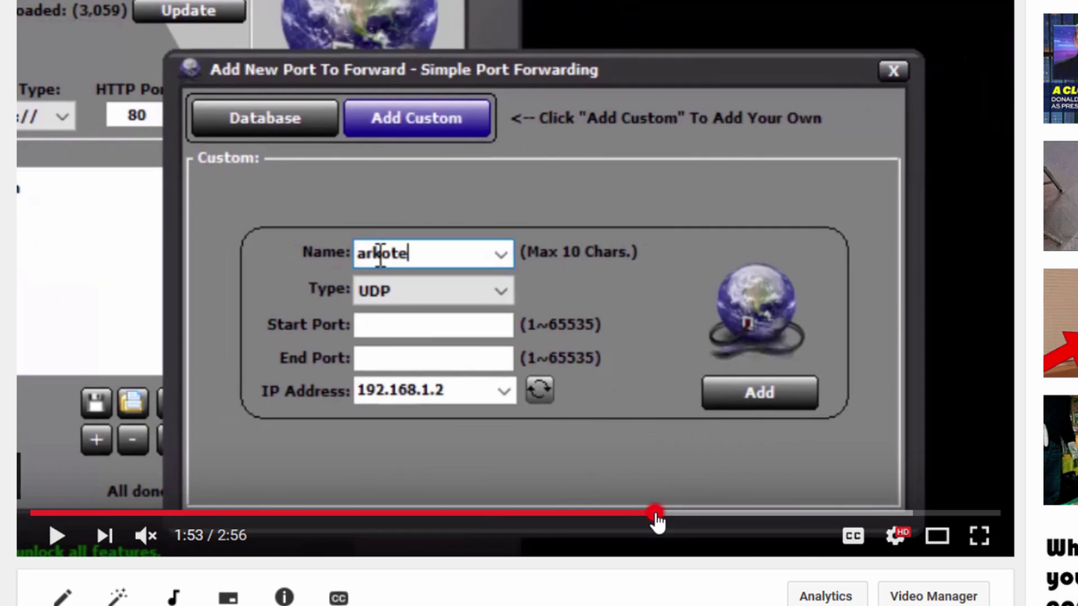
{"action": "left_click", "coordinate": [699, 513]}
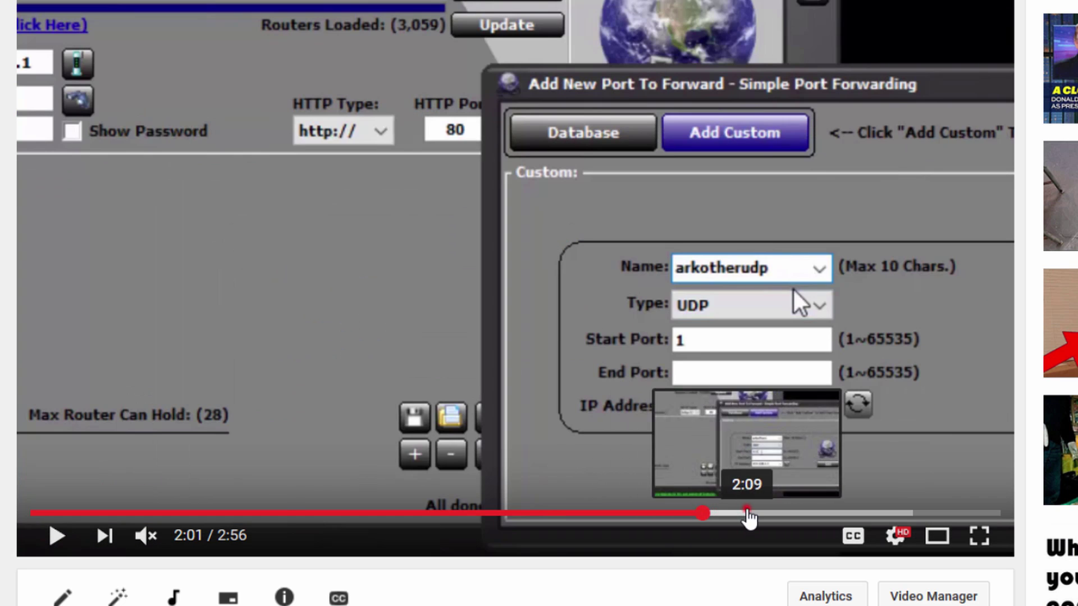
{"action": "left_click", "coordinate": [747, 513]}
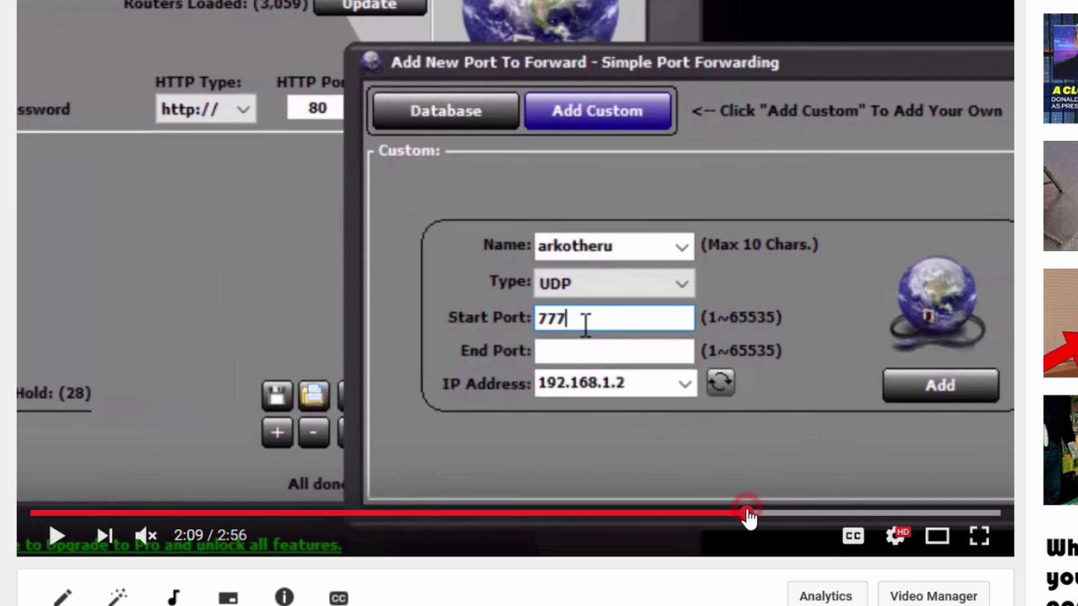
{"action": "left_click", "coordinate": [809, 513]}
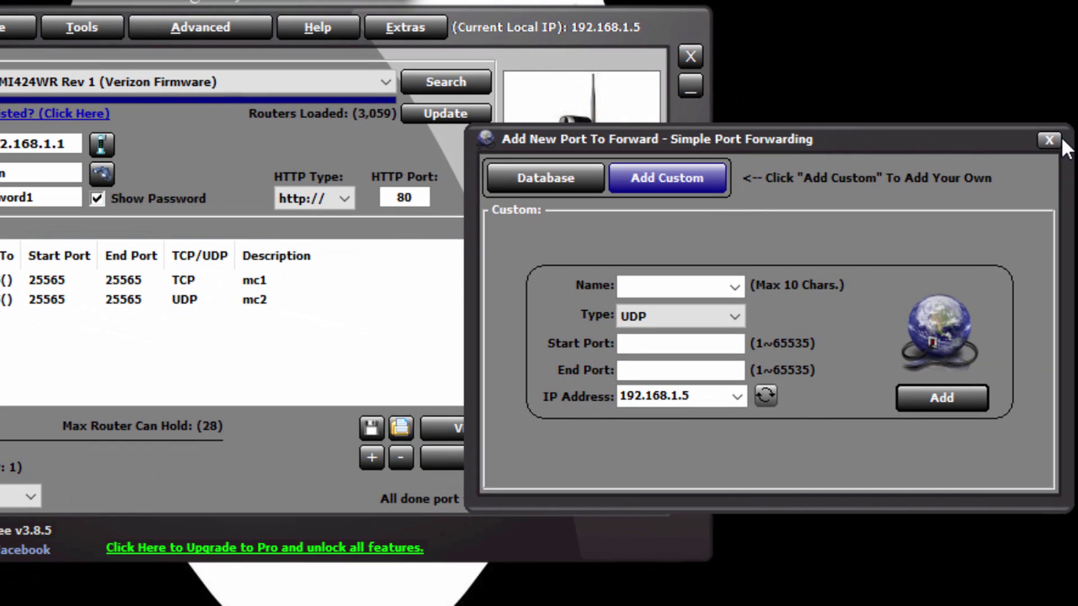
Step: Return to Simple Port Forwarding, send the mc1 and mc2 entries to the router and widen the Job Status window
{"action": "left_click", "coordinate": [1059, 141]}
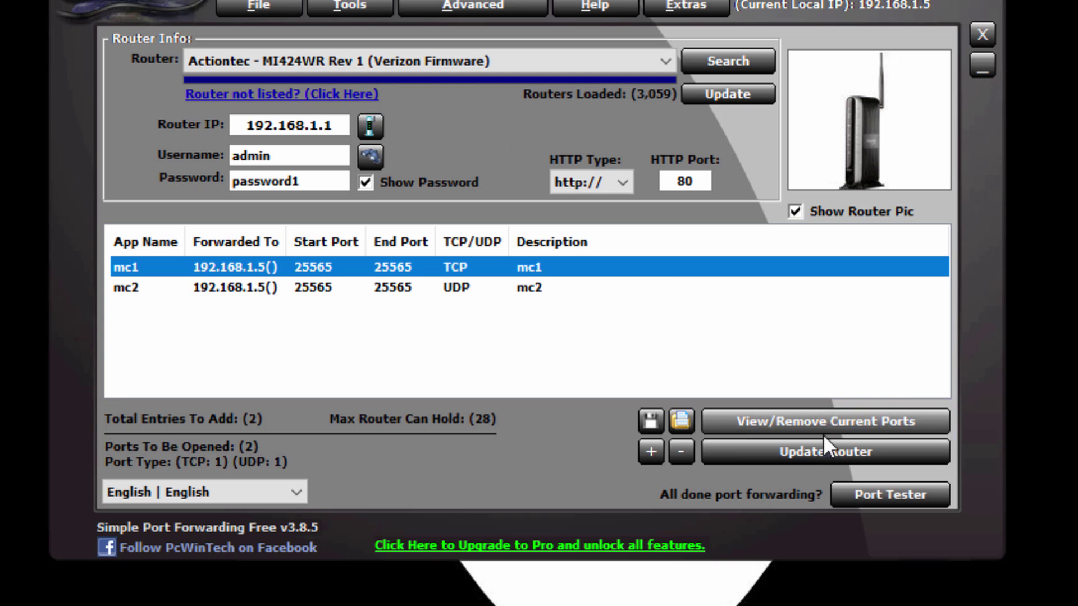
{"action": "left_click", "coordinate": [810, 450]}
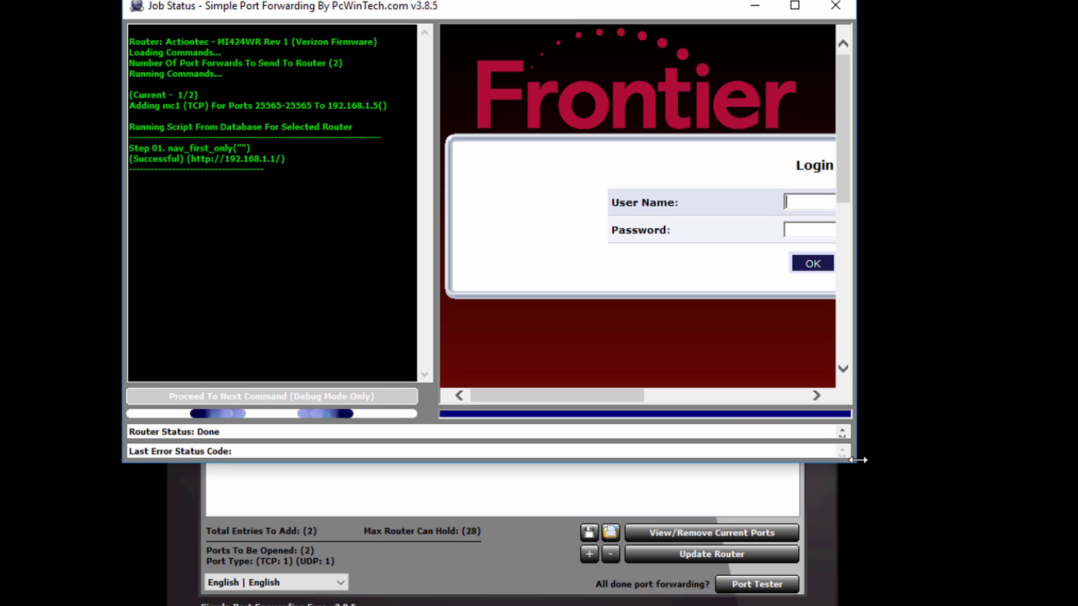
{"action": "left_click_drag", "start_coordinate": [857, 460], "coordinate": [1067, 454]}
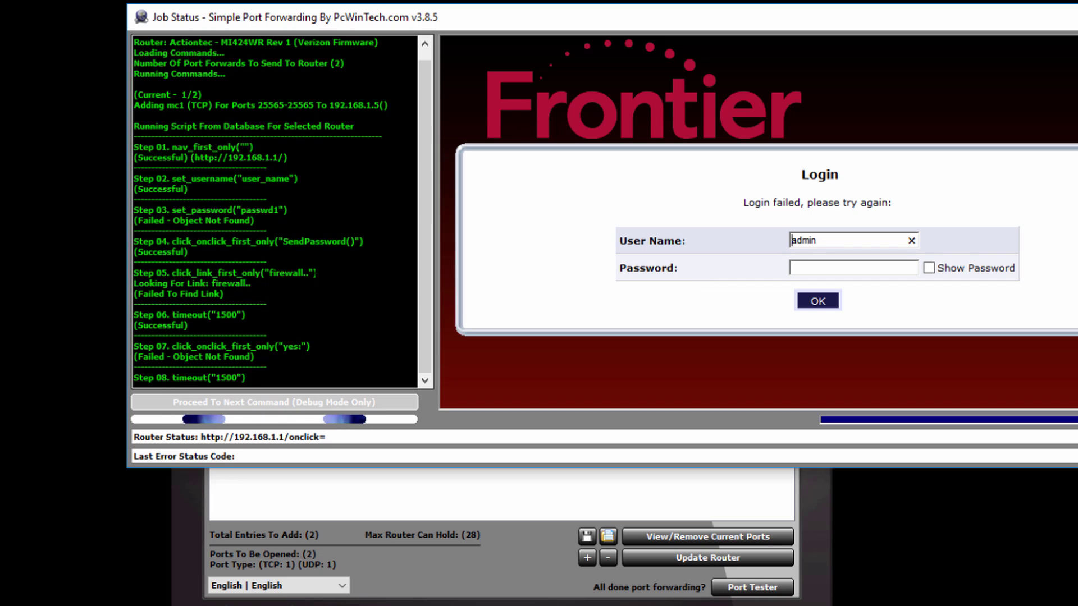
Step: Examine the result of each script step in the Job Status log of the router update
{"action": "left_click", "coordinate": [272, 229]}
{"action": "left_click_drag", "start_coordinate": [291, 242], "coordinate": [293, 221]}
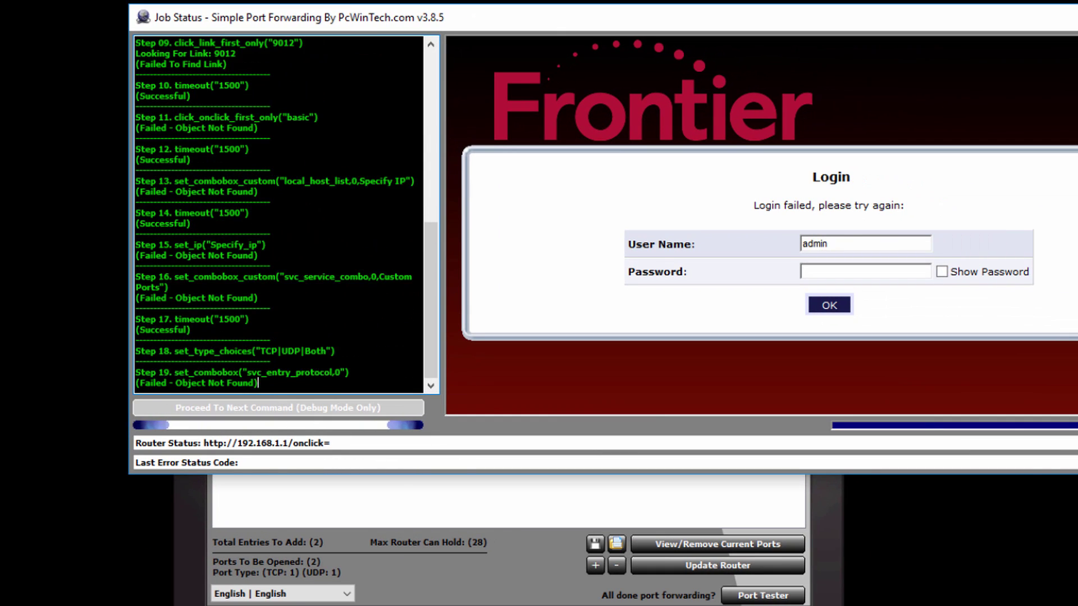
{"action": "scroll", "coordinate": [301, 276], "scroll_direction": "up", "scroll_amount": 2}
{"action": "left_click_drag", "start_coordinate": [301, 277], "coordinate": [174, 43]}
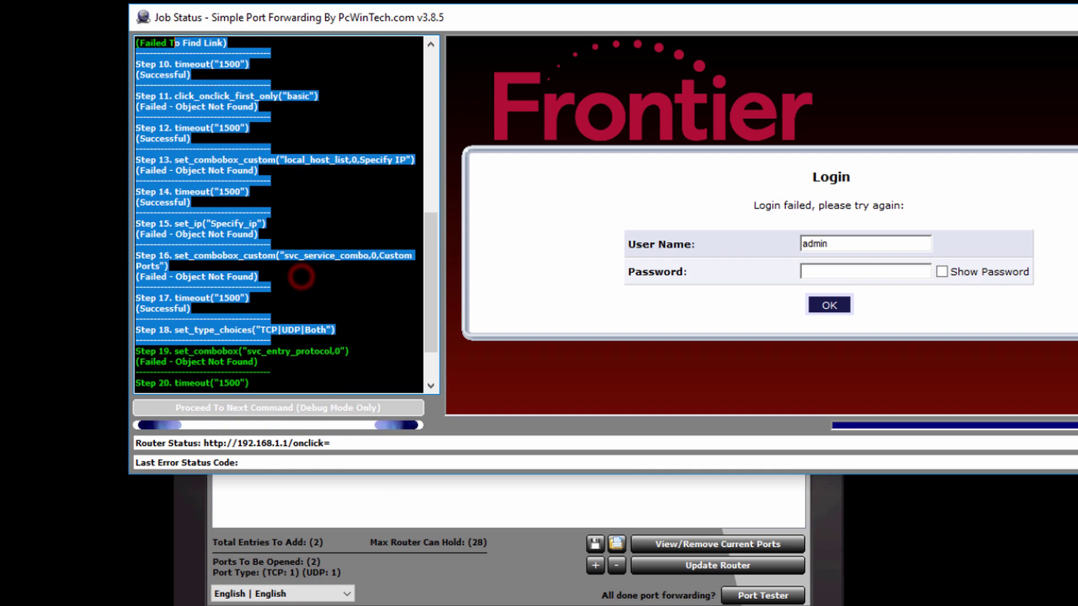
{"action": "left_click", "coordinate": [286, 233]}
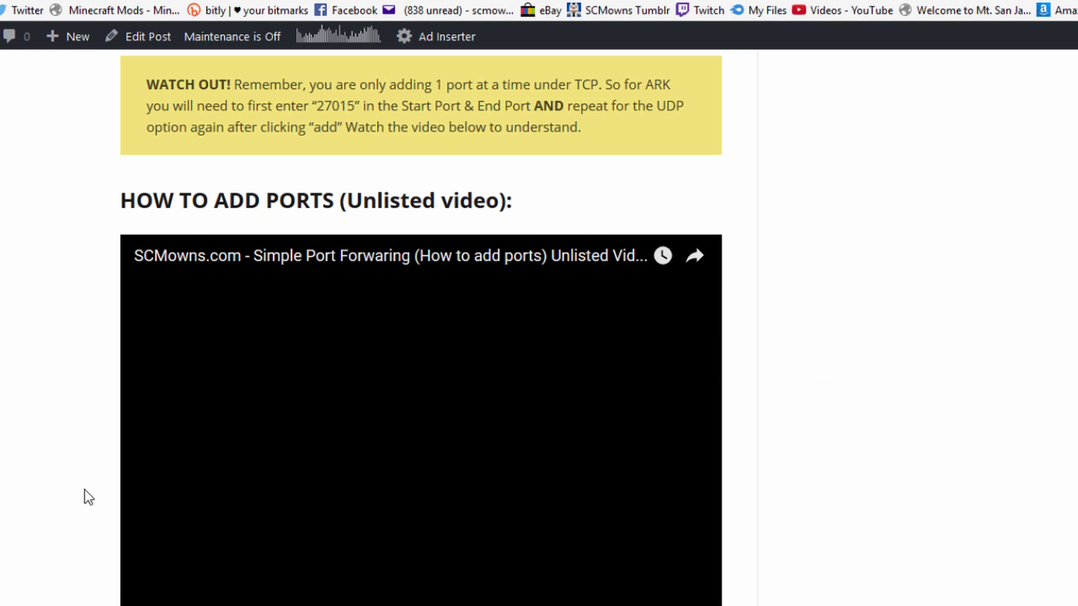
Step: Switch to the browser article and examine its section on "(Failed – Object Not Found)" messages
{"action": "scroll", "coordinate": [84, 495], "scroll_direction": "down", "scroll_amount": 6}
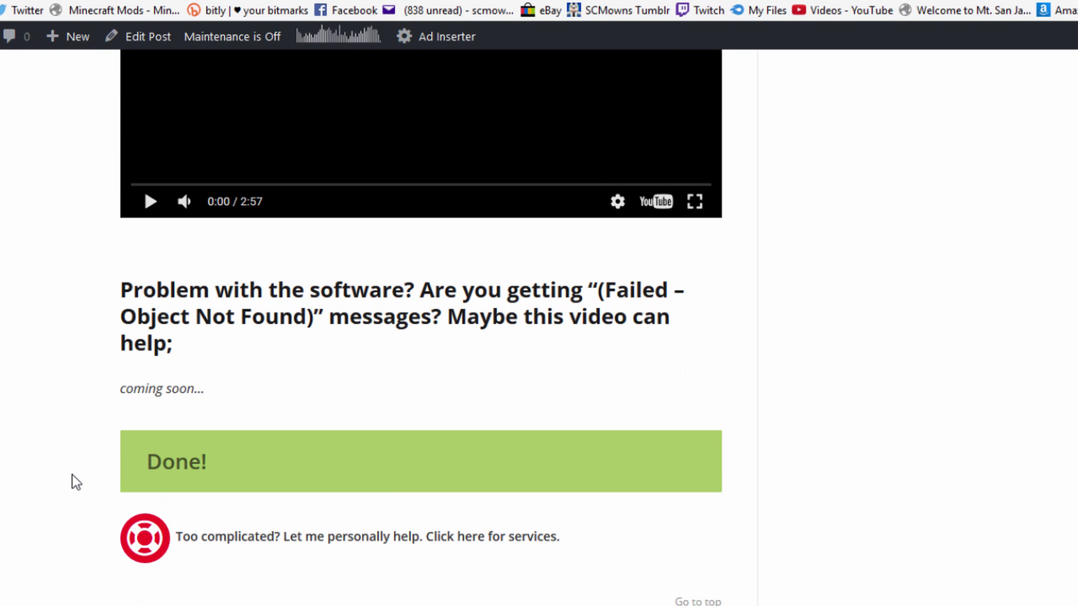
{"action": "left_click_drag", "start_coordinate": [147, 287], "coordinate": [310, 289]}
{"action": "left_click", "coordinate": [435, 288]}
{"action": "left_click", "coordinate": [169, 344]}
{"action": "left_click", "coordinate": [90, 299]}
{"action": "left_click_drag", "start_coordinate": [145, 284], "coordinate": [334, 287]}
{"action": "left_click_drag", "start_coordinate": [188, 388], "coordinate": [118, 391]}
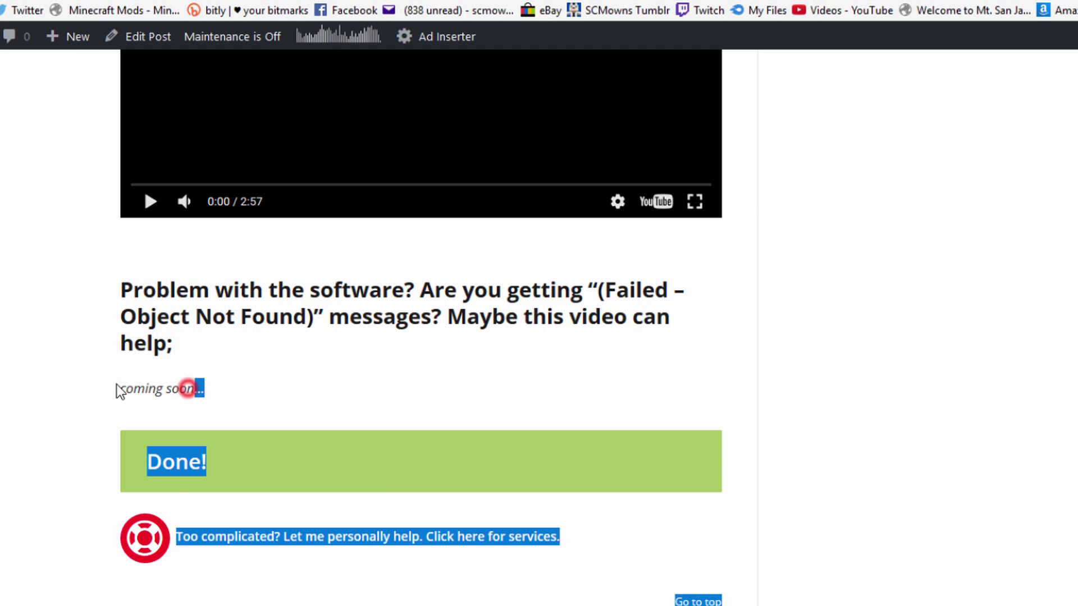
Step: Highlight parts of the article's heading about "Object Not Found" messages while reading it
{"action": "left_click", "coordinate": [135, 282]}
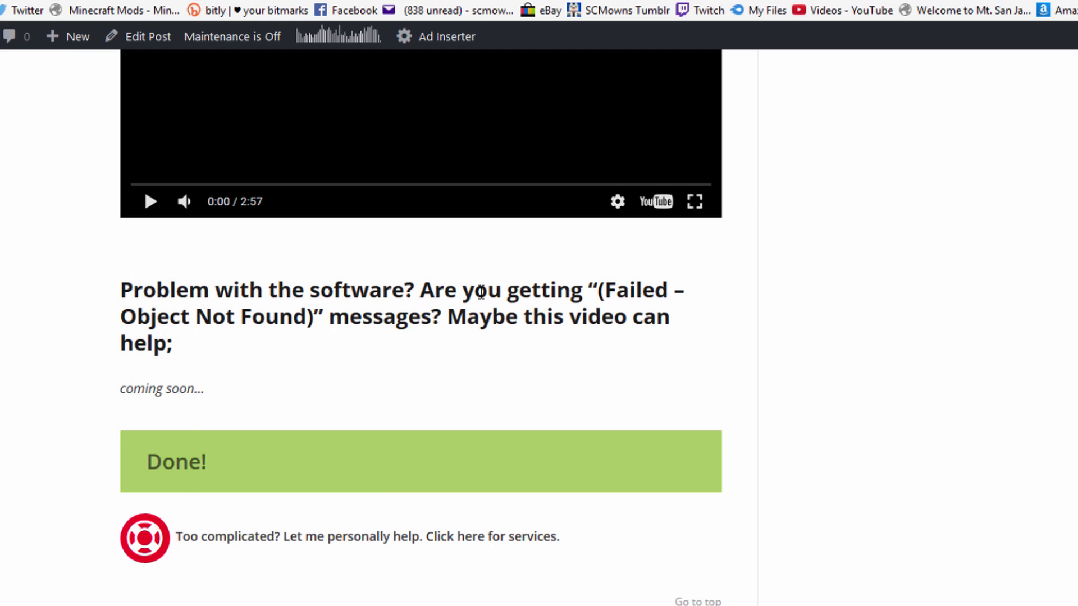
{"action": "left_click_drag", "start_coordinate": [150, 316], "coordinate": [264, 316]}
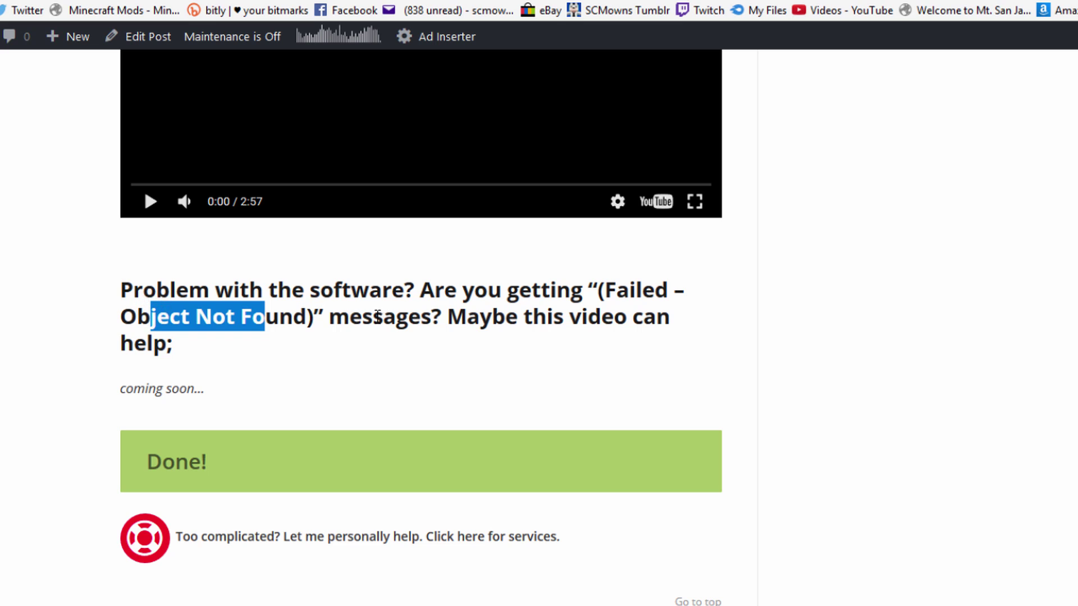
{"action": "left_click_drag", "start_coordinate": [378, 316], "coordinate": [551, 317]}
{"action": "left_click", "coordinate": [185, 340]}
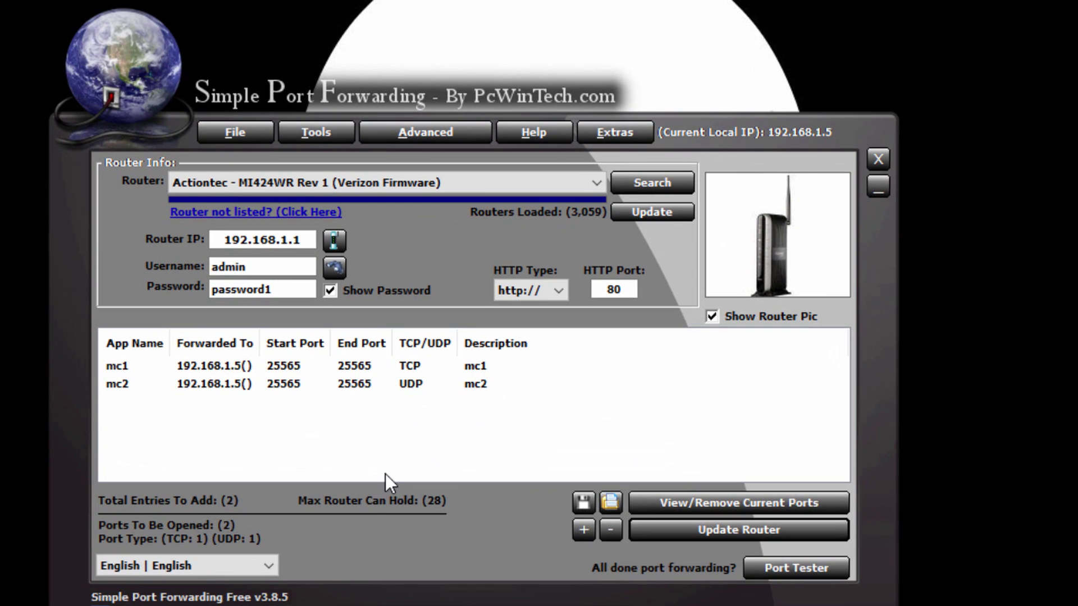
Step: Switch to Simple Port Forwarding, enable Program Debug Mode and check that the option is ticked
{"action": "left_click", "coordinate": [405, 132]}
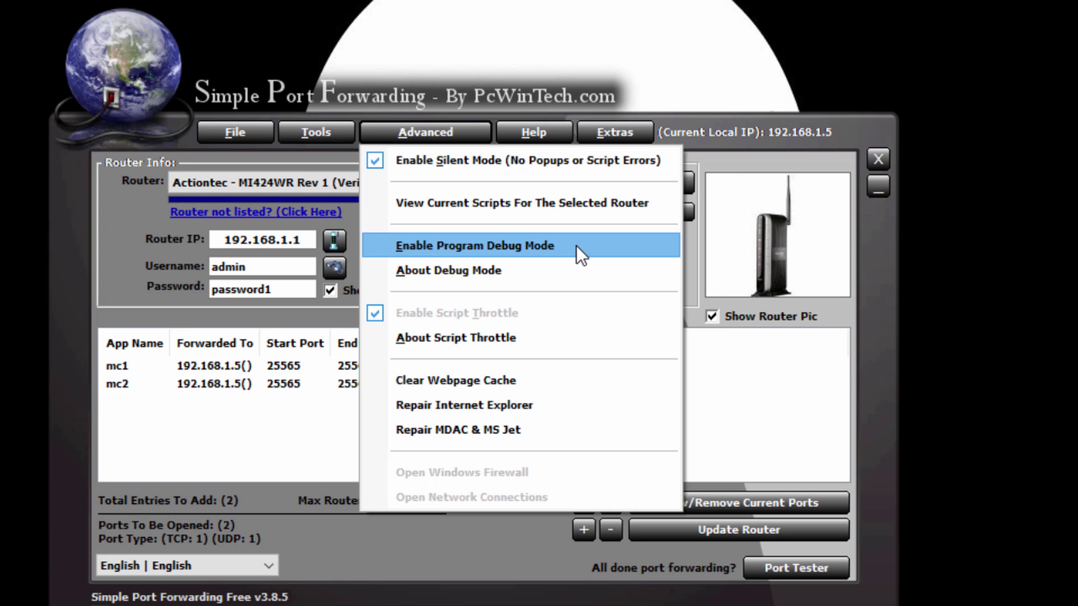
{"action": "left_click", "coordinate": [576, 244]}
{"action": "left_click", "coordinate": [419, 134]}
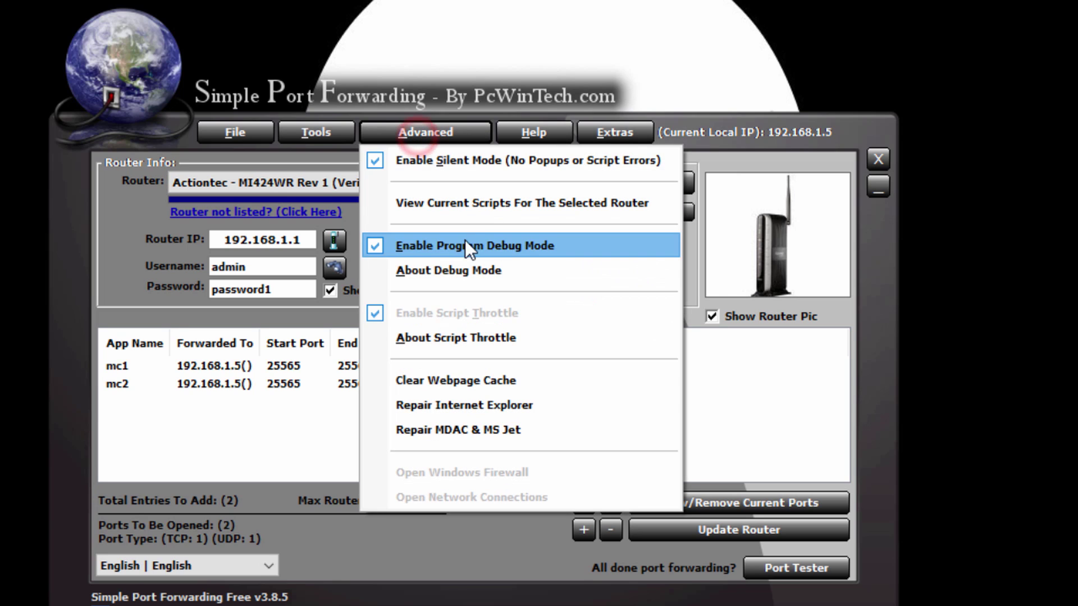
{"action": "left_click", "coordinate": [852, 377]}
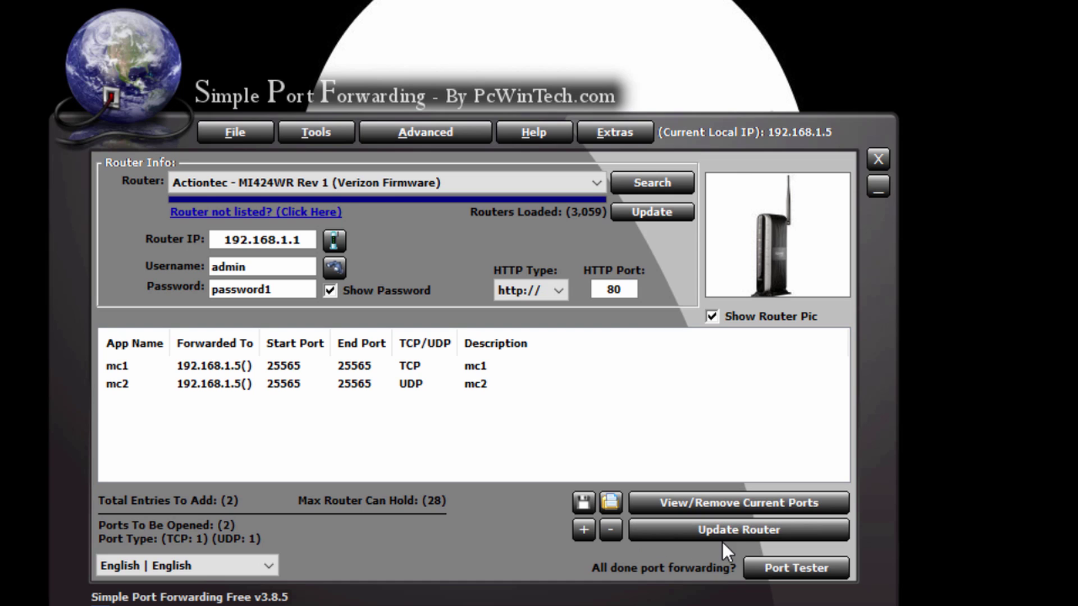
Step: Start the router update for the mc1 and mc2 entries in debug mode and enlarge the Job Status window
{"action": "left_click", "coordinate": [776, 533]}
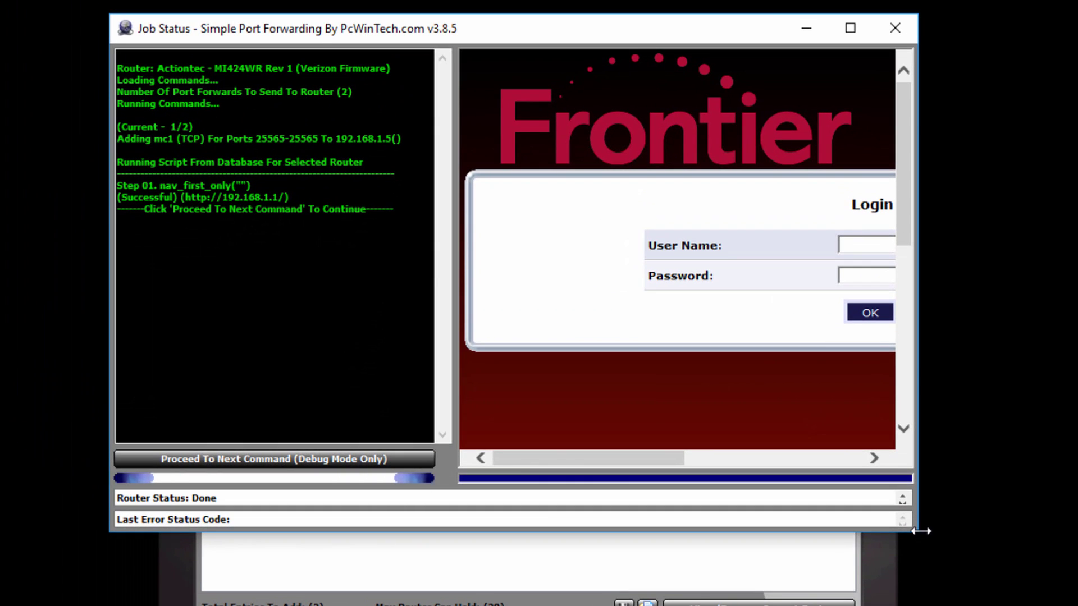
{"action": "left_click_drag", "start_coordinate": [920, 411], "coordinate": [1065, 471]}
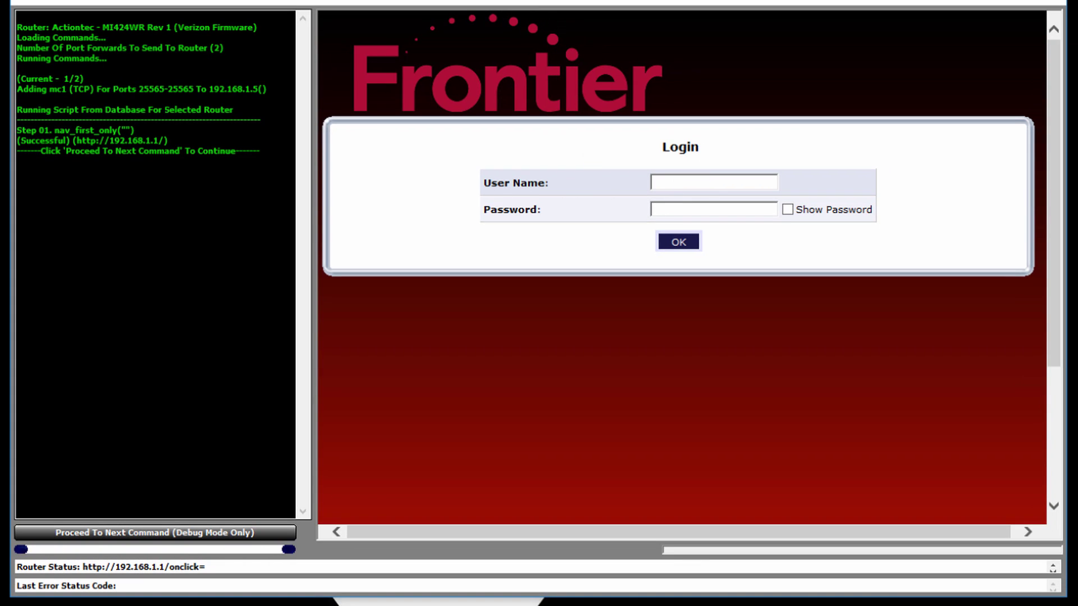
{"action": "left_click", "coordinate": [84, 532]}
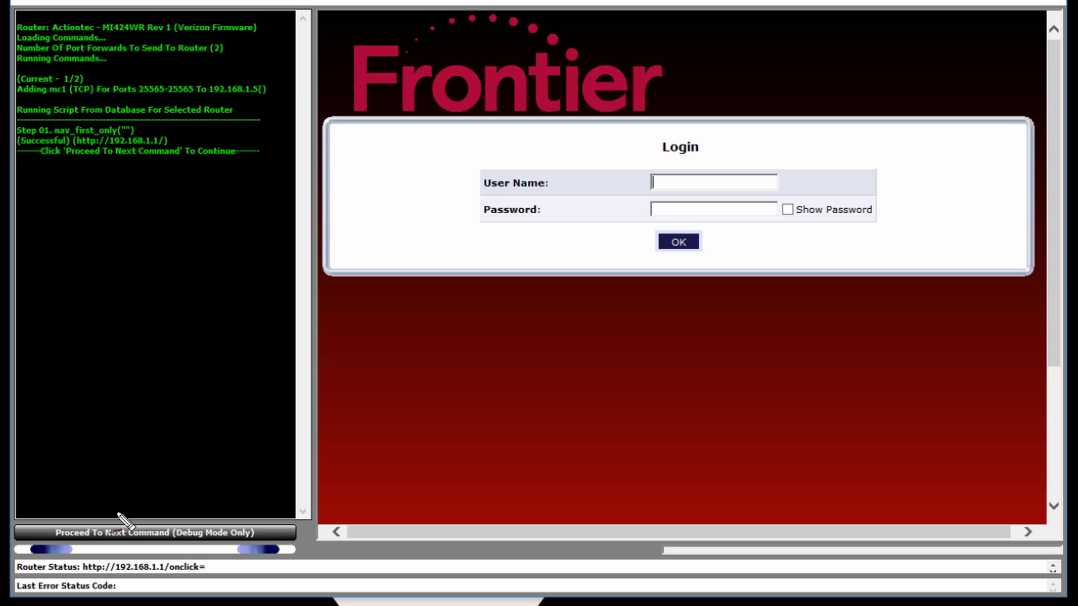
{"action": "mouse_move", "coordinate": [118, 513]}
{"action": "left_mouse_down"}
{"action": "mouse_move", "coordinate": [14, 522]}
{"action": "mouse_move", "coordinate": [253, 565]}
{"action": "mouse_move", "coordinate": [230, 505]}
{"action": "mouse_move", "coordinate": [123, 508]}
{"action": "left_mouse_up"}
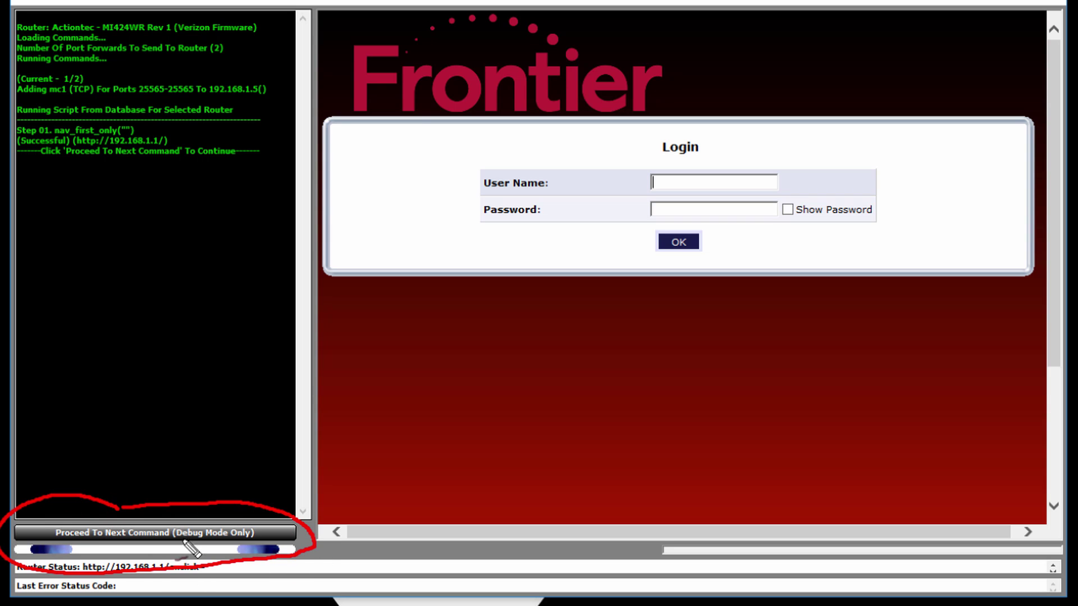
{"action": "mouse_move", "coordinate": [188, 516]}
{"action": "left_mouse_down"}
{"action": "mouse_move", "coordinate": [241, 457]}
{"action": "mouse_move", "coordinate": [212, 288]}
{"action": "left_mouse_up"}
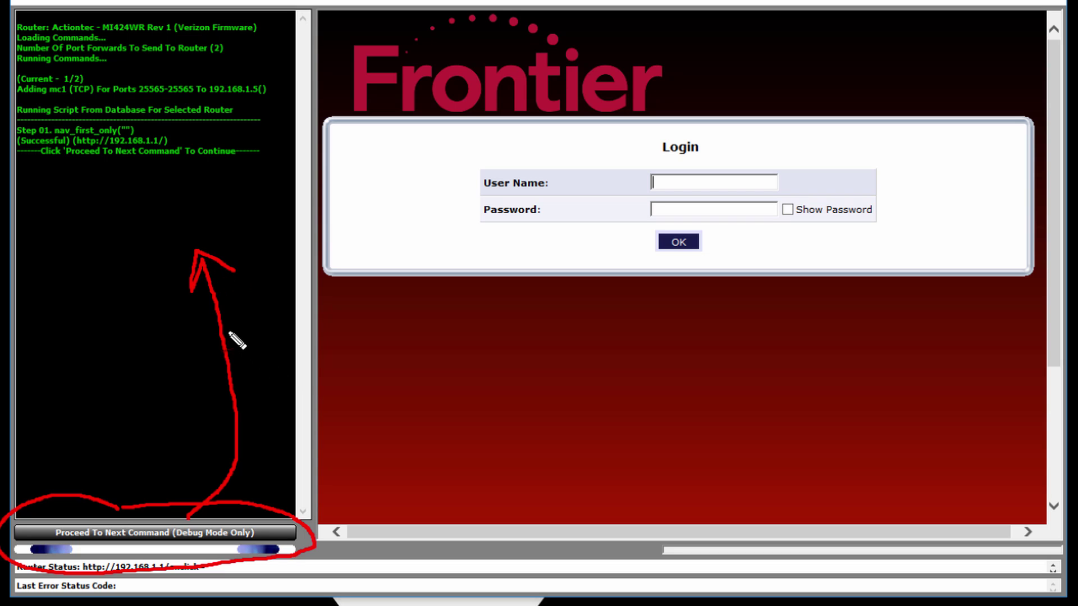
{"action": "mouse_move", "coordinate": [303, 334]}
{"action": "left_mouse_down"}
{"action": "mouse_move", "coordinate": [612, 280]}
{"action": "mouse_move", "coordinate": [605, 251]}
{"action": "left_mouse_up"}
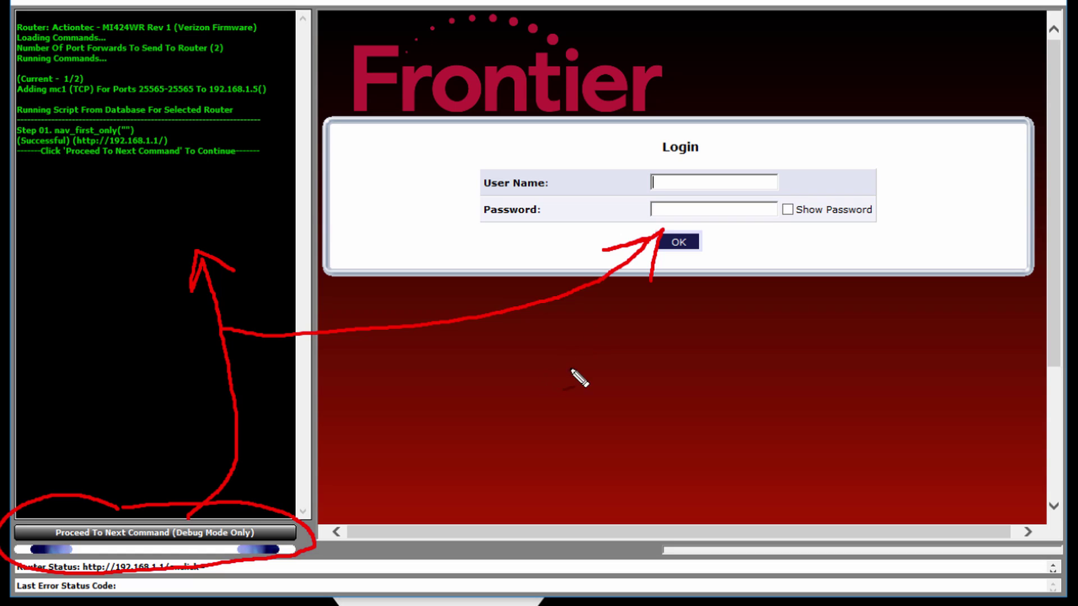
{"action": "key", "text": "Escape"}
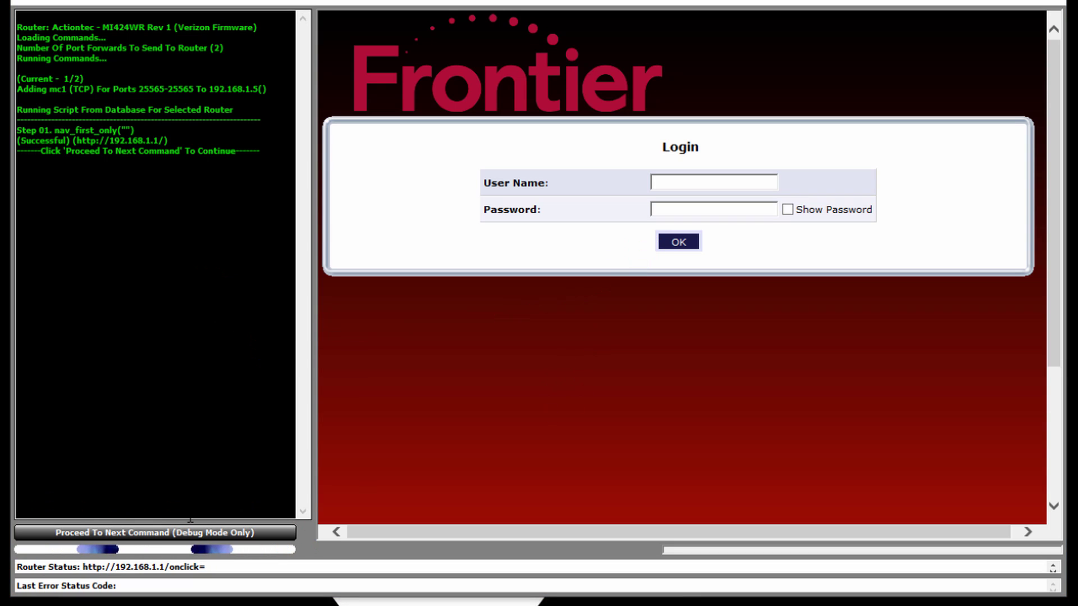
Step: Run the username and password commands one at a time, and enter the router password manually on the login page to log in
{"action": "left_click", "coordinate": [140, 532]}
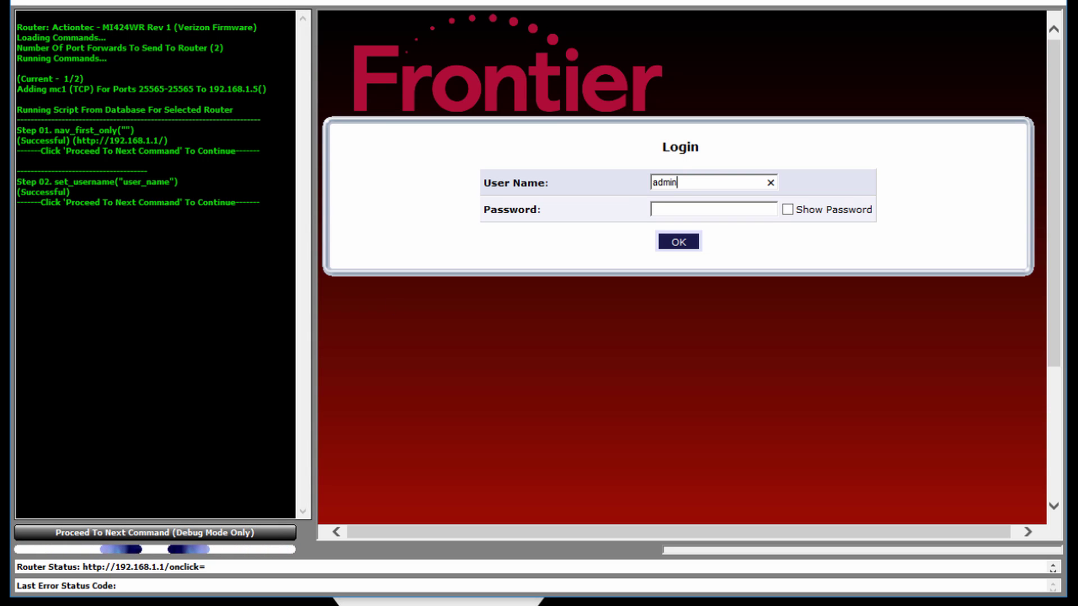
{"action": "left_click", "coordinate": [153, 533]}
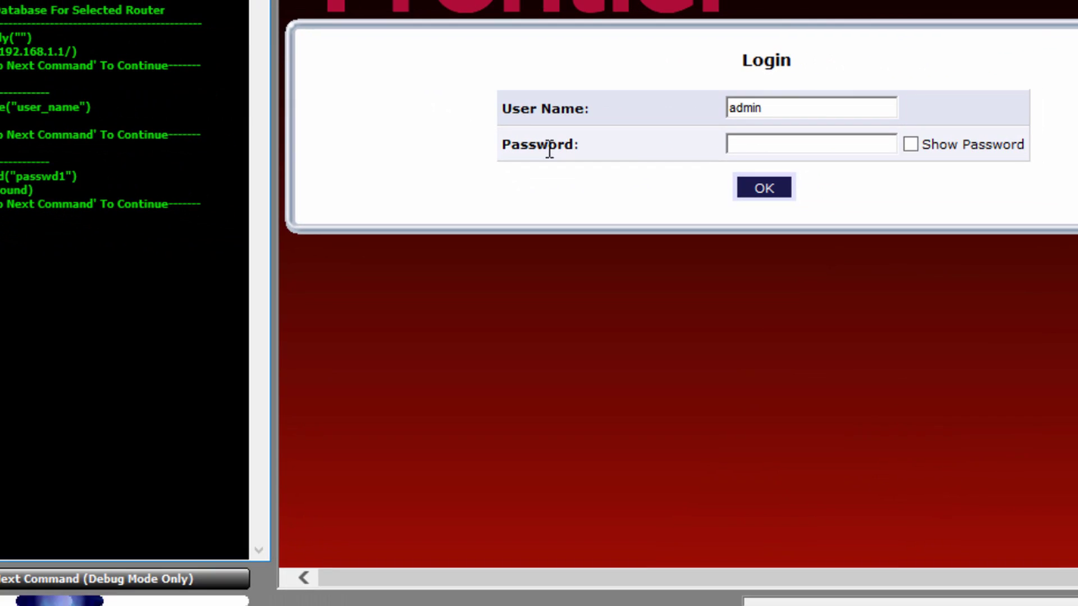
{"action": "left_click", "coordinate": [754, 143]}
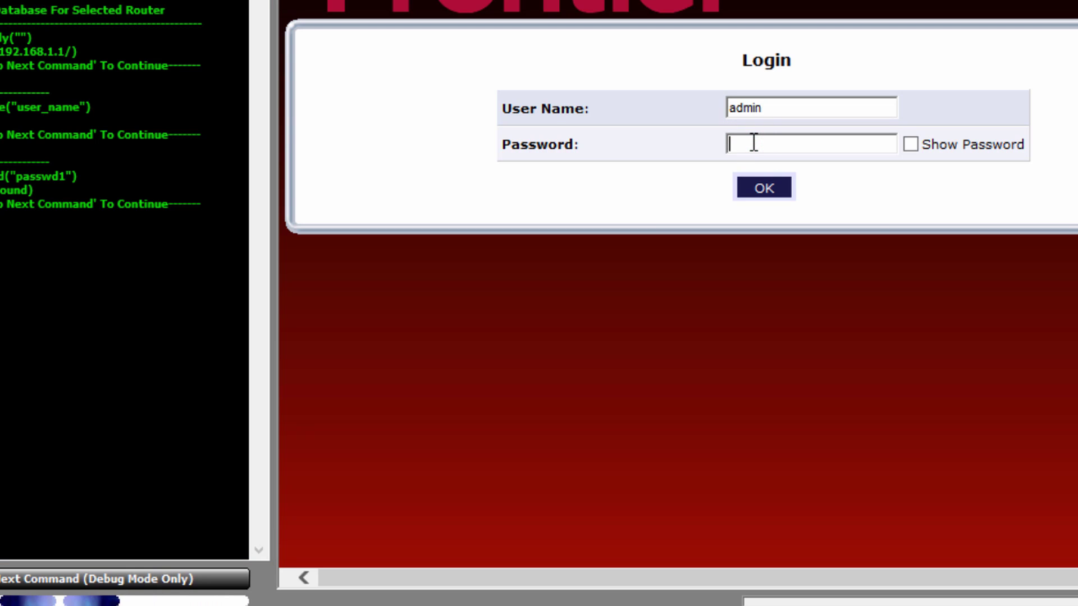
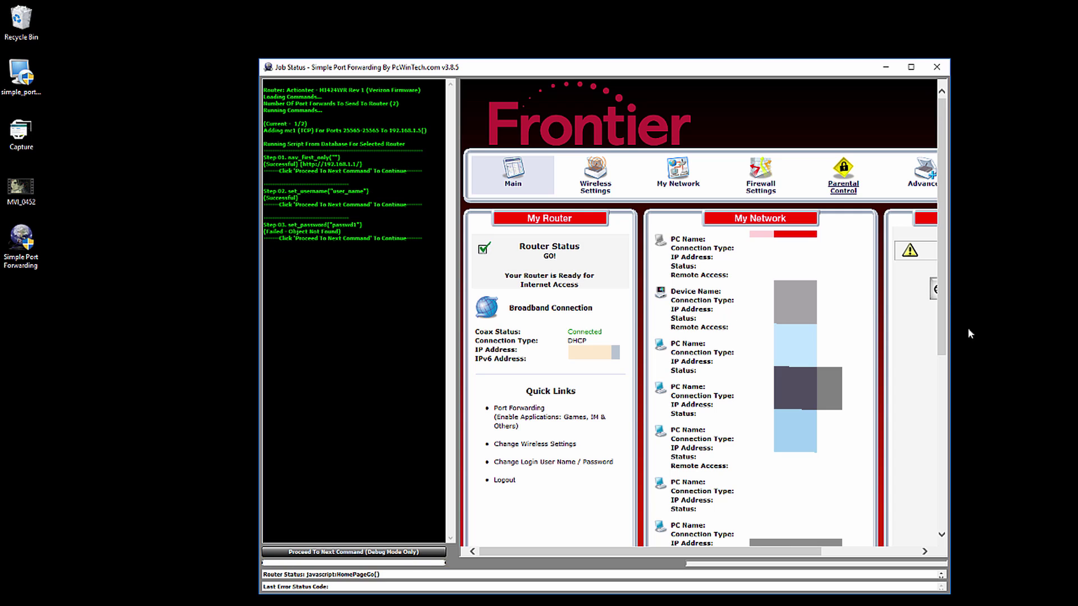
Step: Widen the Job Status window and advance the debug script through the firewall link and its warning to the General firewall page
{"action": "left_click_drag", "start_coordinate": [953, 354], "coordinate": [1038, 353]}
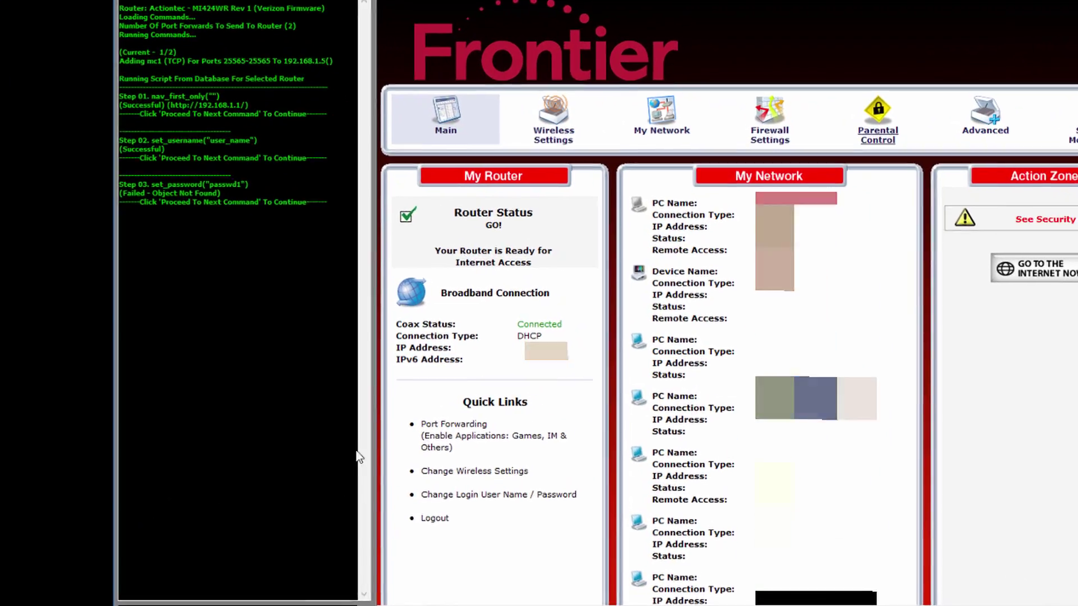
{"action": "left_click", "coordinate": [218, 605]}
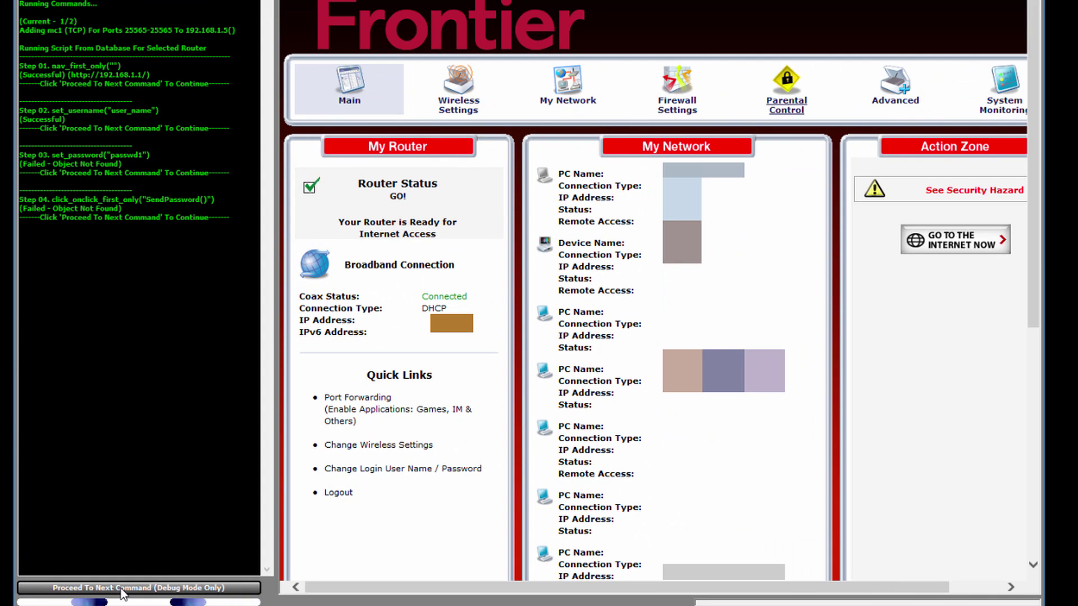
{"action": "left_click", "coordinate": [123, 589]}
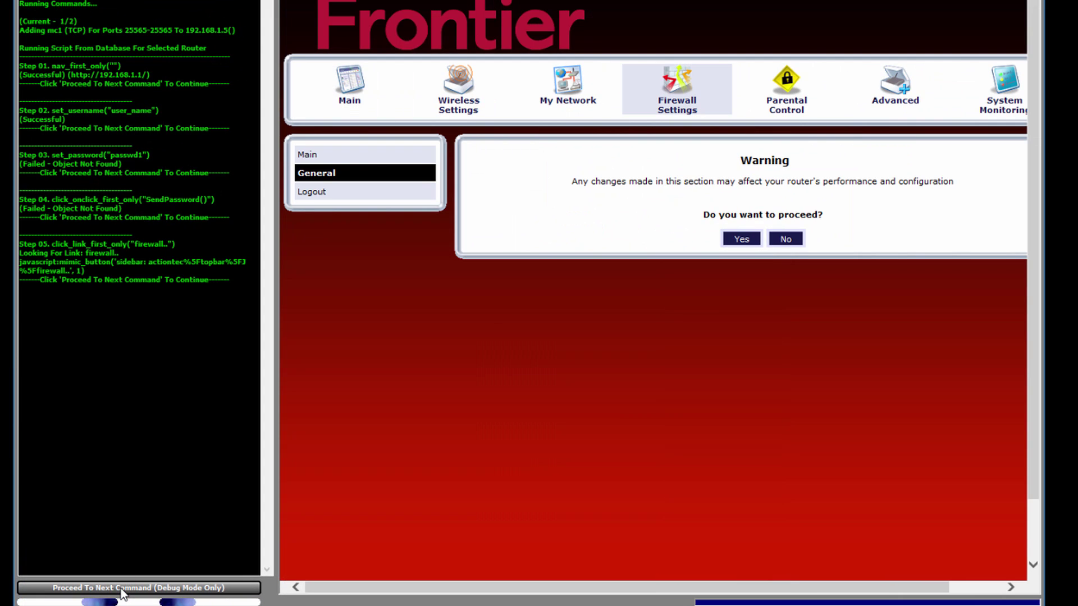
{"action": "left_click", "coordinate": [123, 590]}
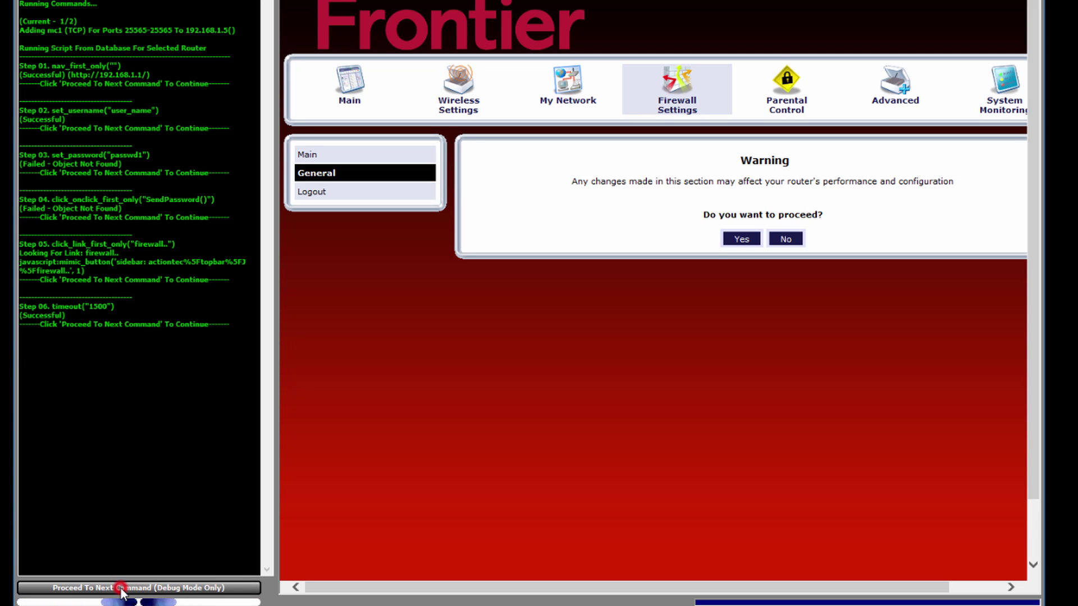
{"action": "left_click", "coordinate": [121, 589]}
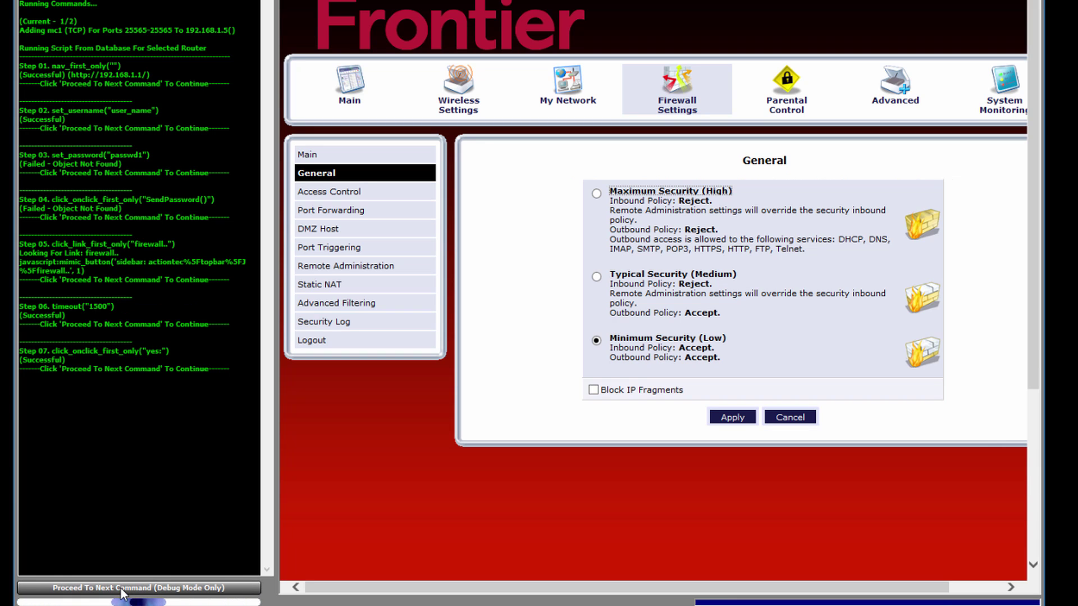
Step: Advance the debug script to the router's Port Forwarding page and through step 12
{"action": "left_click", "coordinate": [121, 589]}
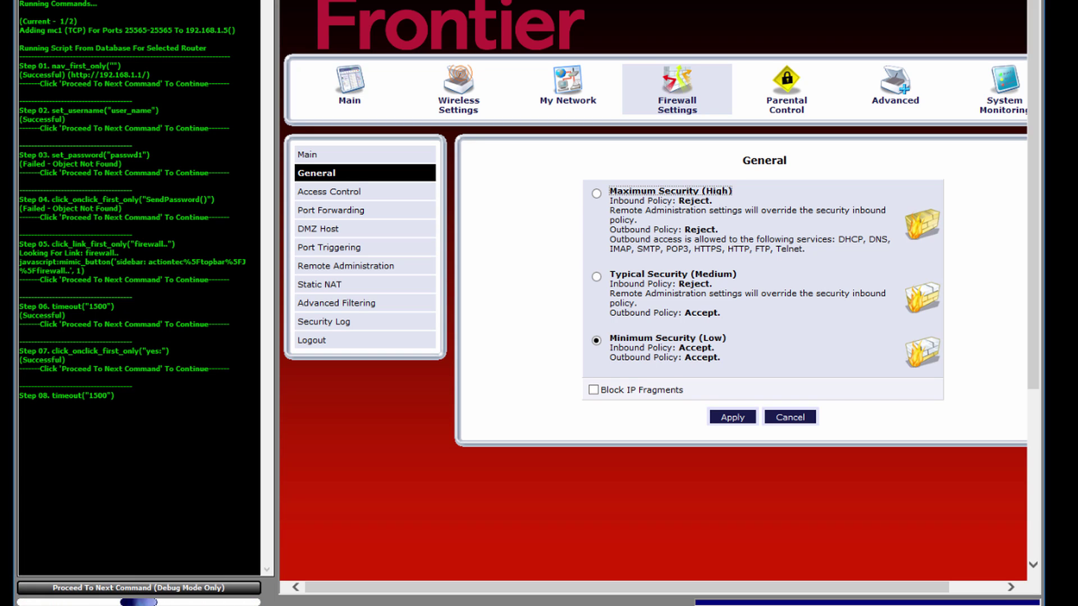
{"action": "left_click", "coordinate": [138, 589]}
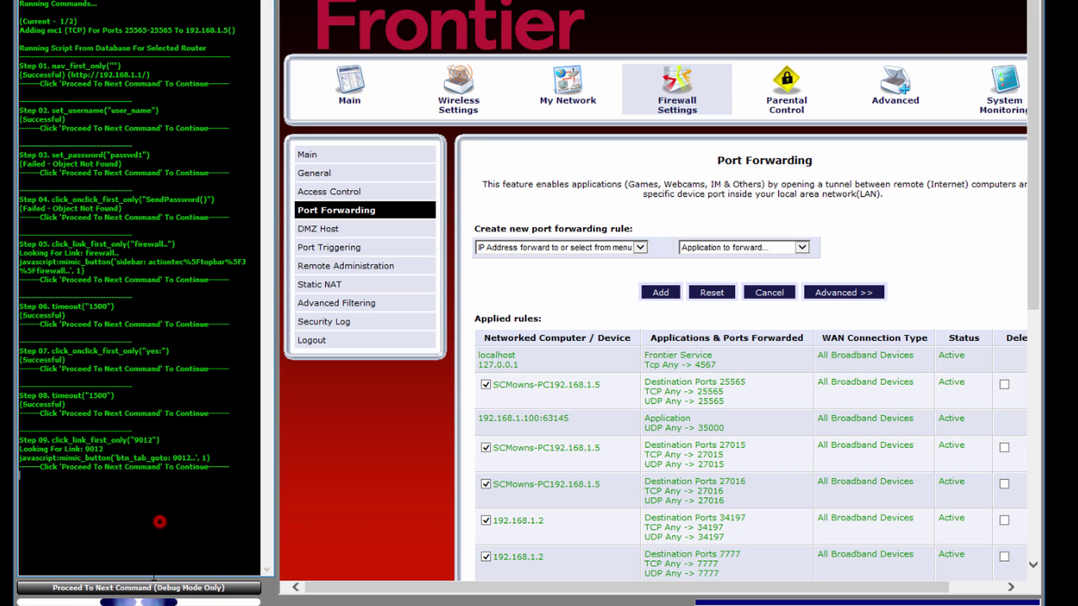
{"action": "left_click", "coordinate": [148, 588]}
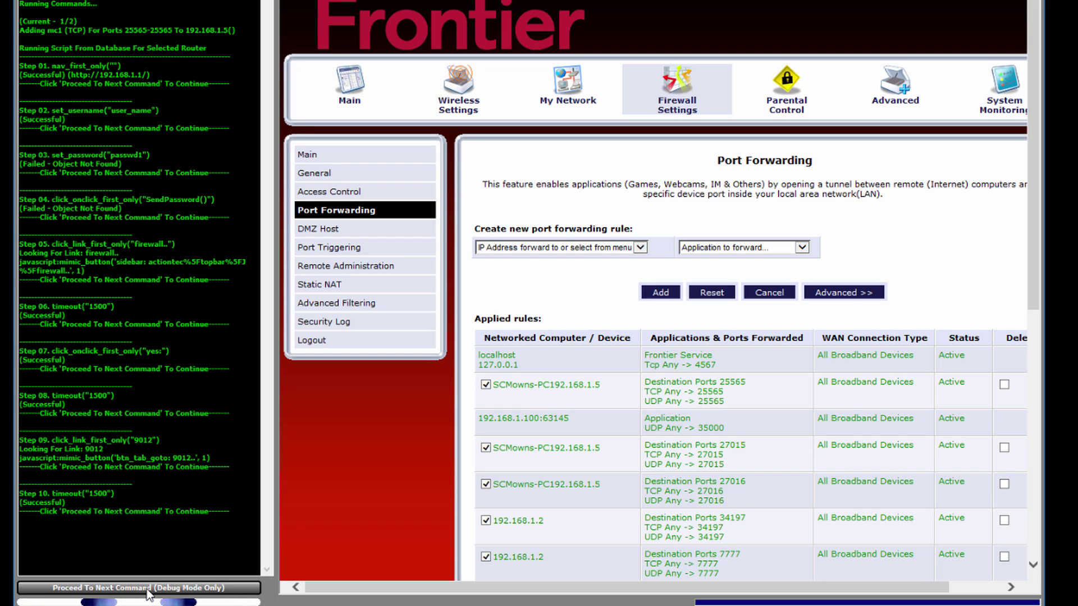
{"action": "left_click", "coordinate": [147, 588]}
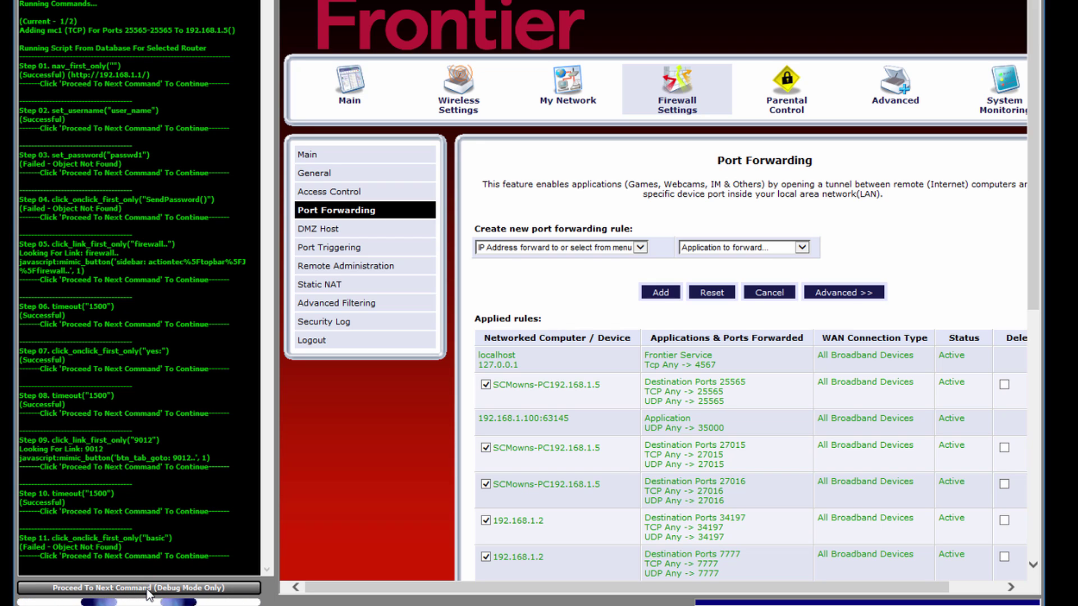
{"action": "left_click", "coordinate": [147, 588]}
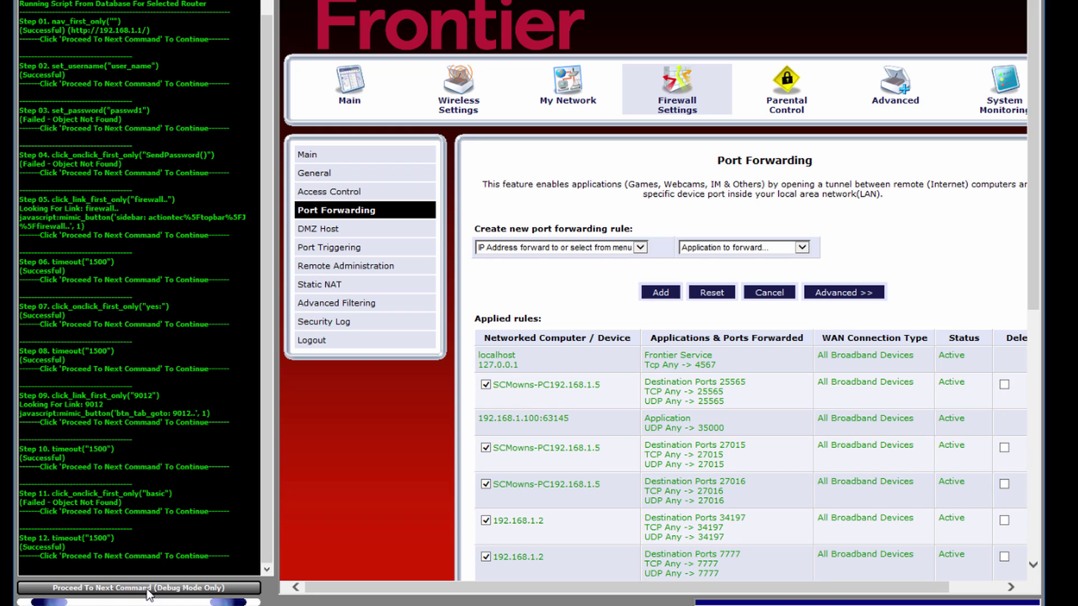
Step: Advance the debug script until the new forwarding rule is filled with Specify IP, 192.168.1.5, Custom Ports and TCP
{"action": "left_click", "coordinate": [147, 589]}
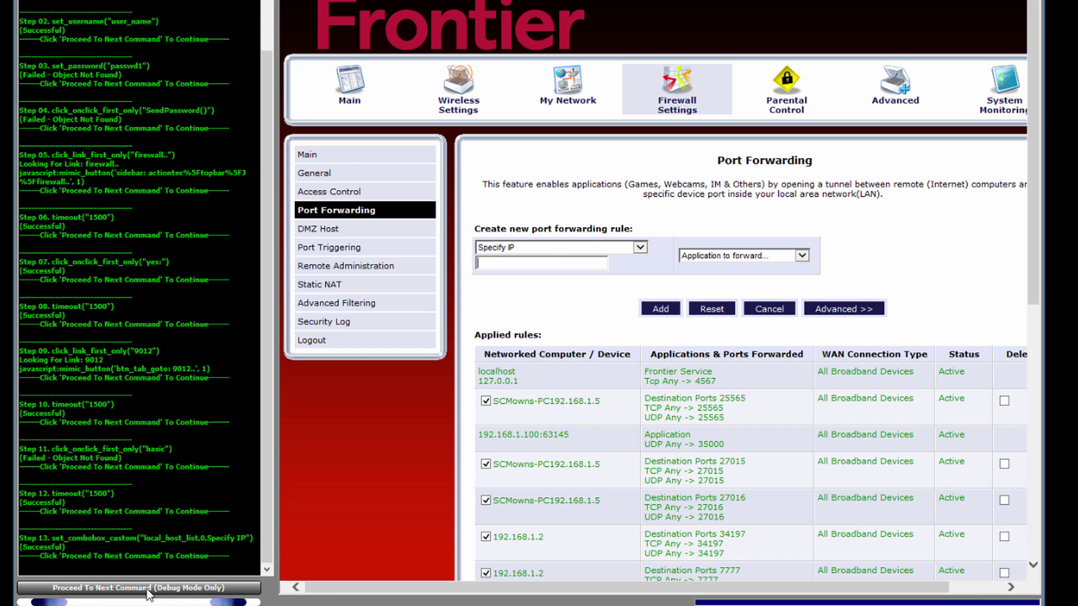
{"action": "left_click", "coordinate": [147, 588]}
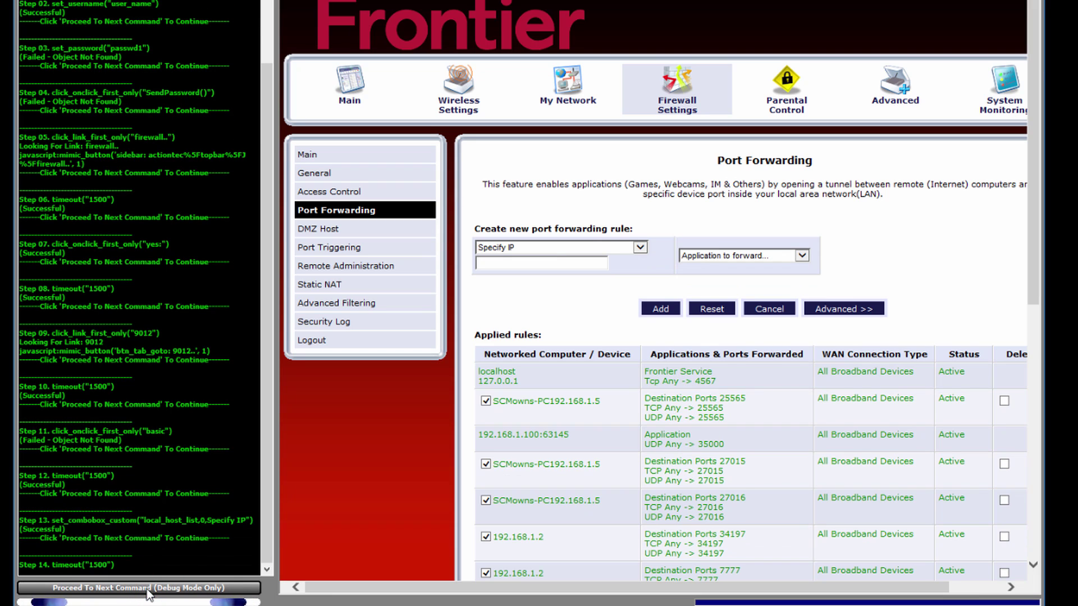
{"action": "left_click", "coordinate": [147, 589]}
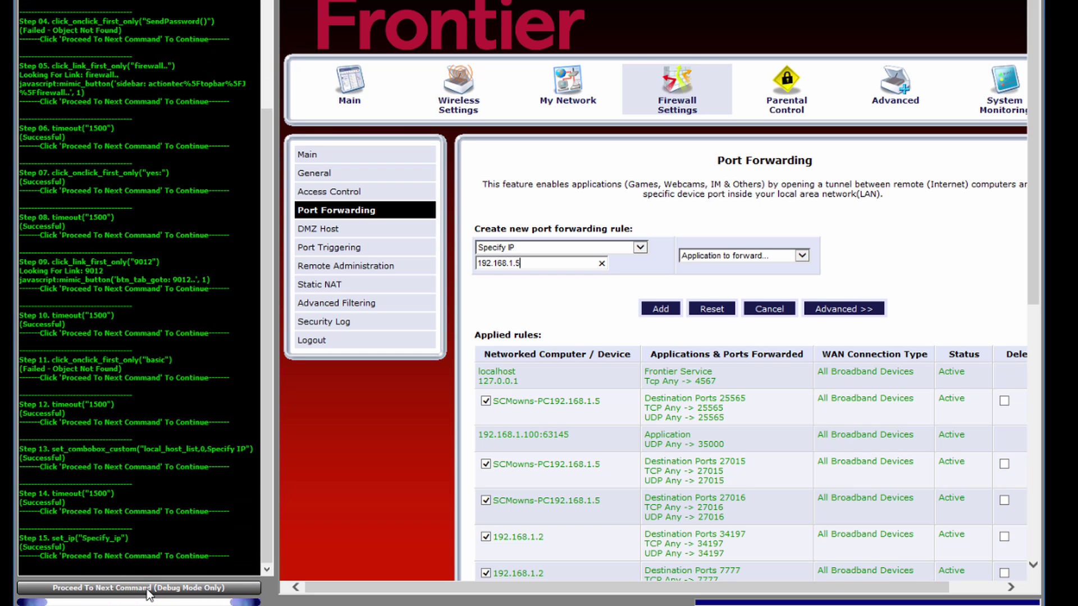
{"action": "left_click", "coordinate": [147, 588]}
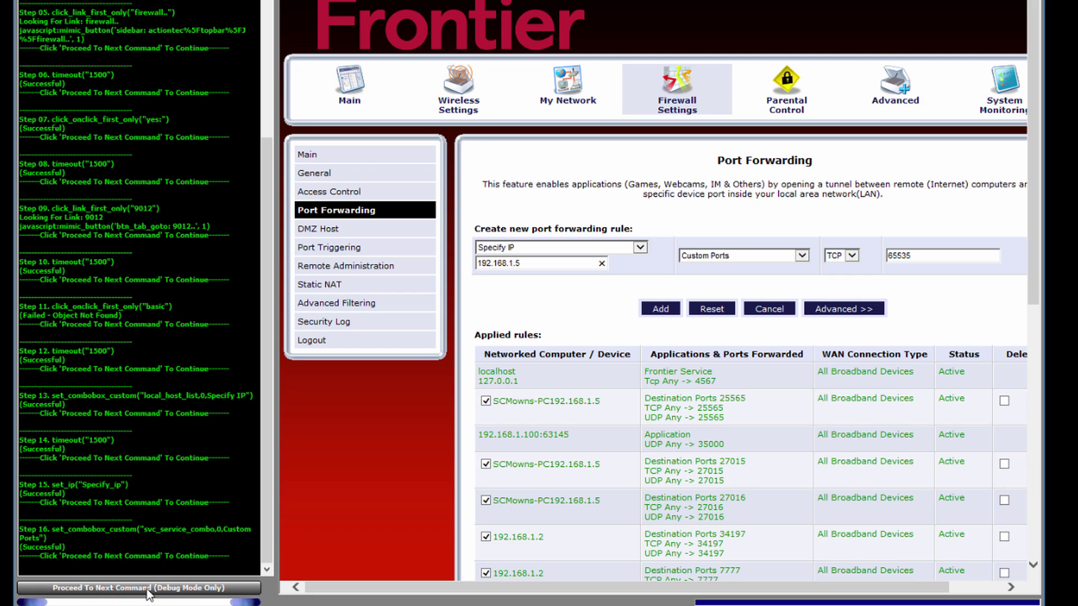
{"action": "left_click", "coordinate": [148, 588]}
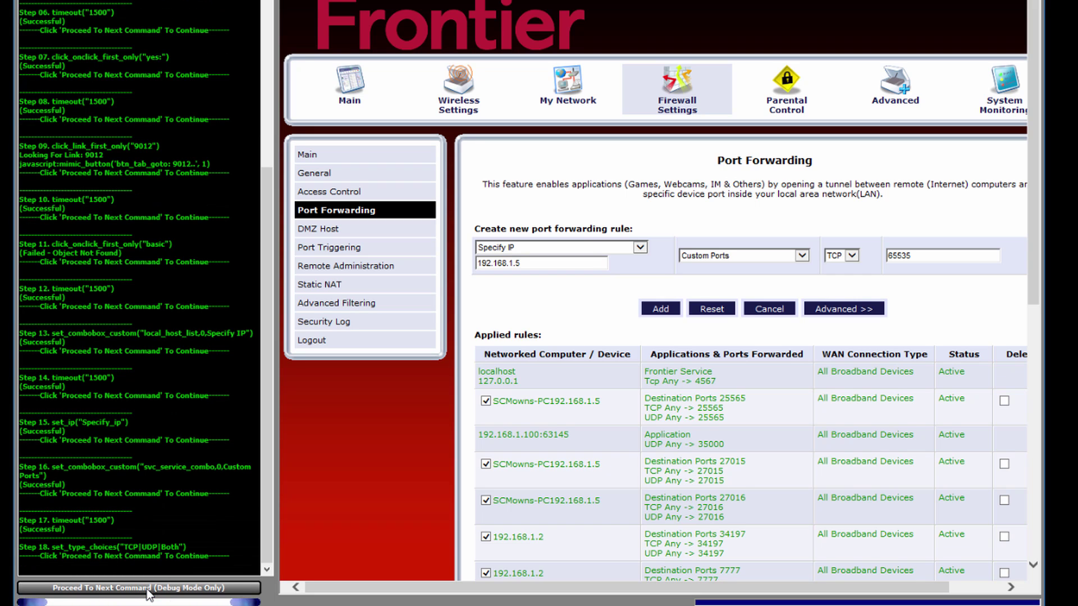
{"action": "left_click", "coordinate": [147, 591]}
{"action": "left_click", "coordinate": [147, 590]}
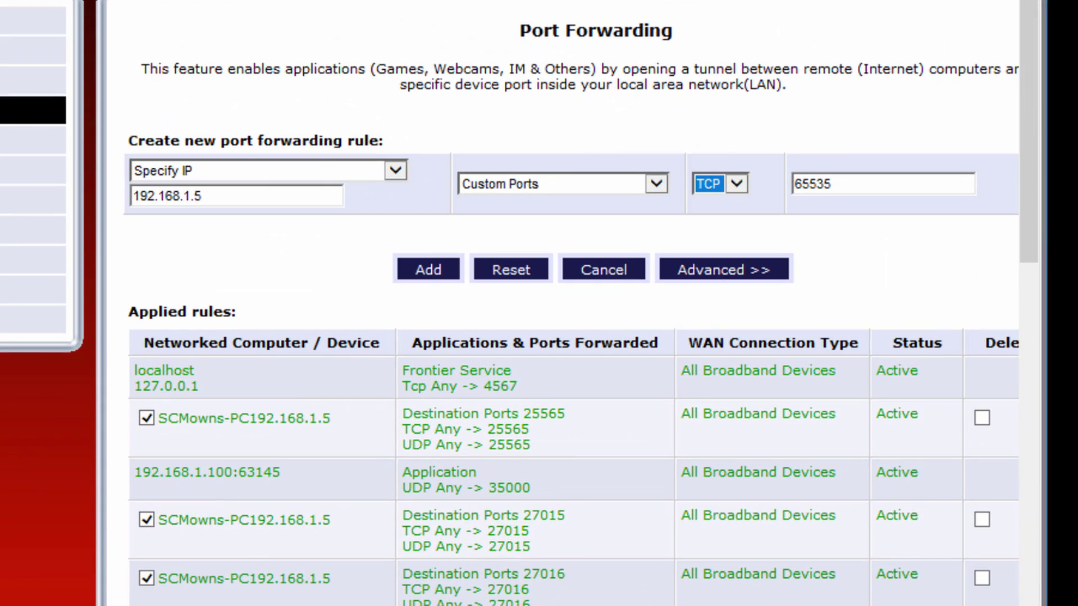
Step: Set the new rule's port to 25565 manually and submit the rule to the router
{"action": "left_click", "coordinate": [883, 183]}
{"action": "key", "text": "ctrl+a"}
{"action": "type", "text": "25565"}
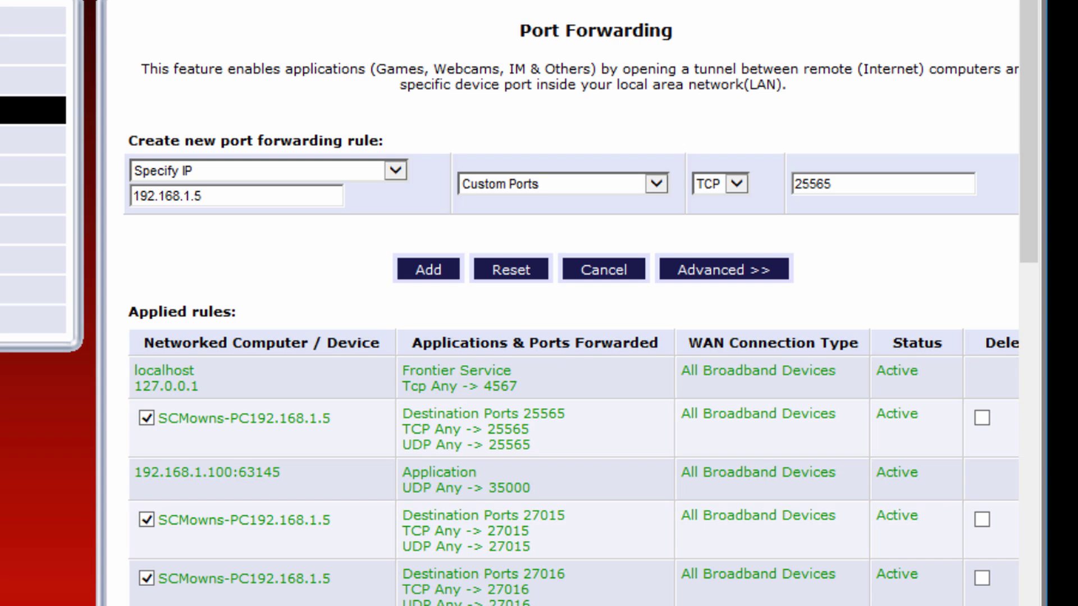
{"action": "key", "text": "Return"}
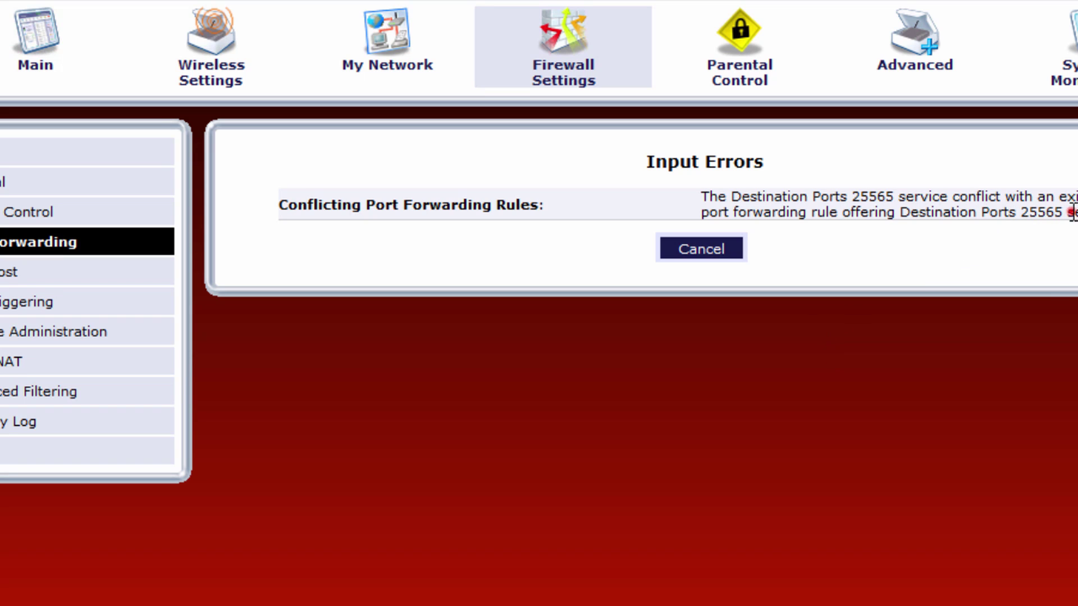
Step: Read the conflicting rules error for destination port 25565 and dismiss it to return to the Port Forwarding page
{"action": "left_click_drag", "start_coordinate": [1070, 213], "coordinate": [1021, 214]}
{"action": "left_click", "coordinate": [981, 236]}
{"action": "left_click", "coordinate": [709, 250]}
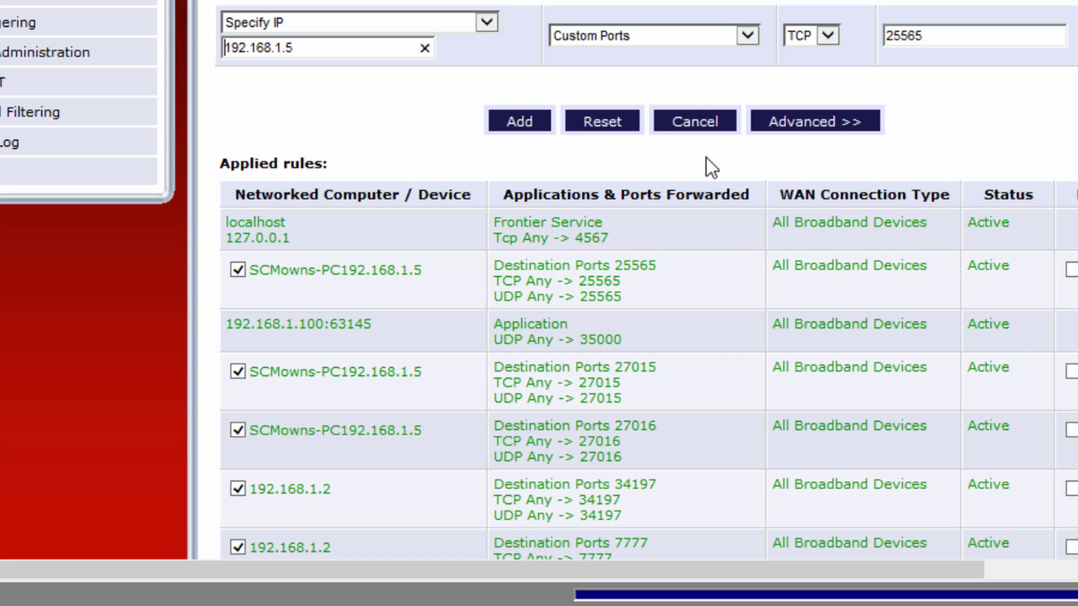
Step: Examine the TCP and UDP entries of the applied forwarding rule for destination port 25565
{"action": "scroll", "coordinate": [706, 159], "scroll_direction": "down", "scroll_amount": 3}
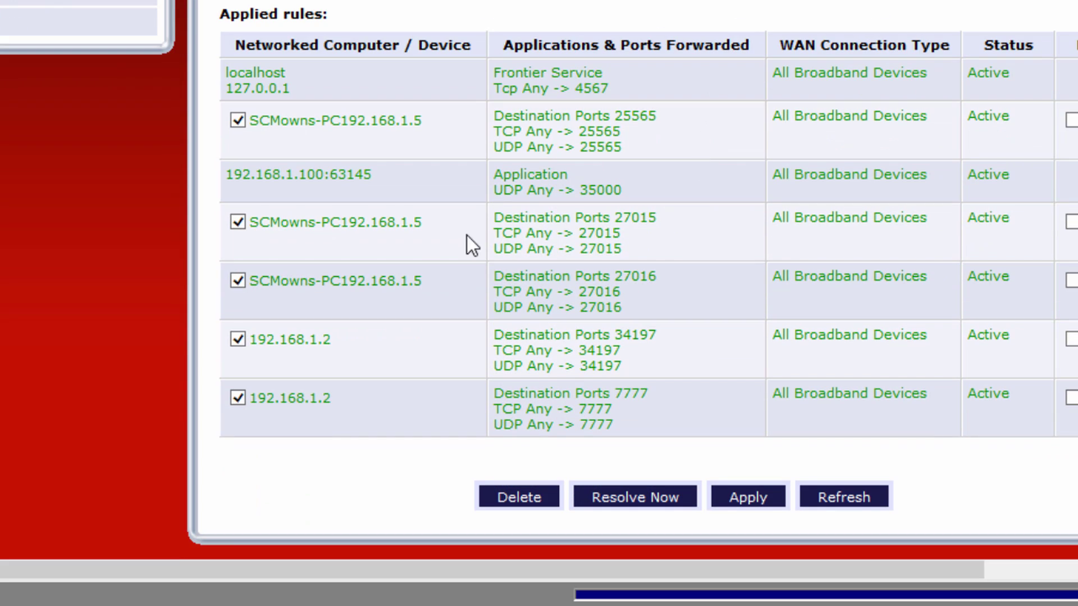
{"action": "double_click", "coordinate": [589, 131]}
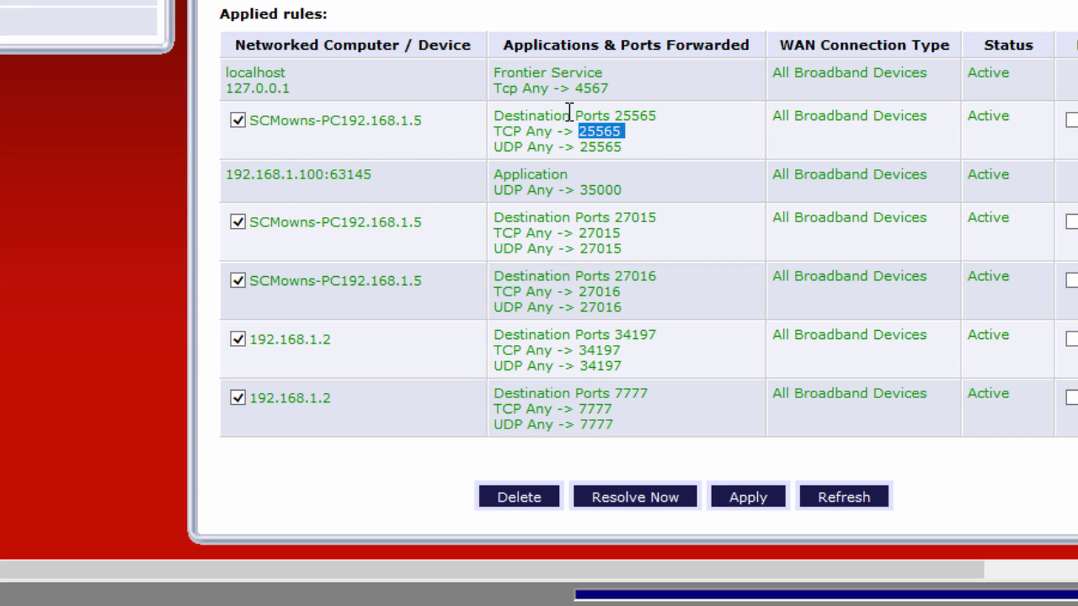
{"action": "left_click", "coordinate": [622, 141]}
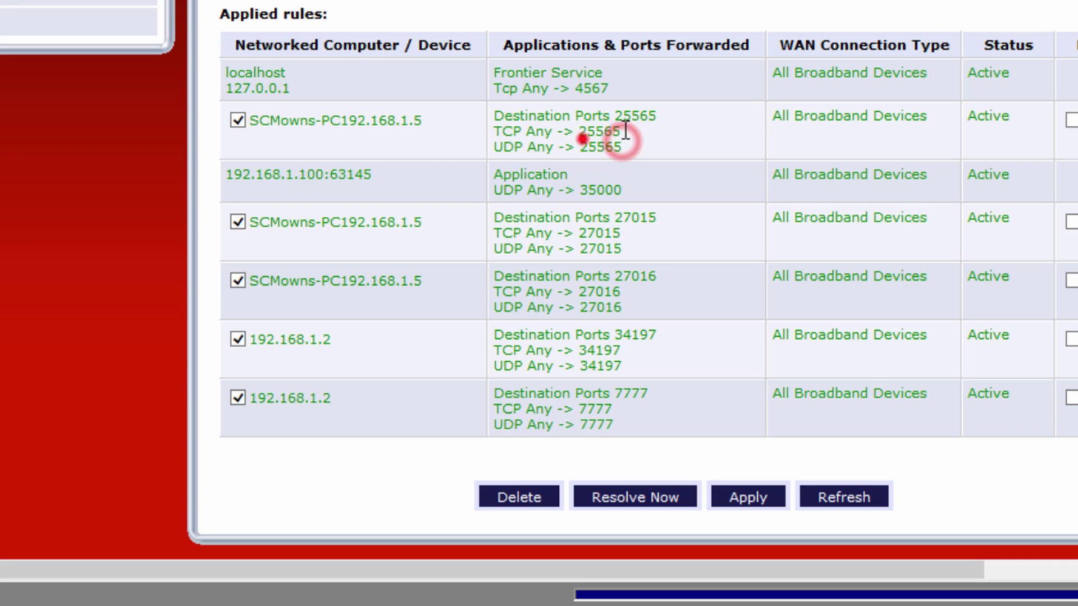
{"action": "triple_click", "coordinate": [583, 139]}
{"action": "left_click", "coordinate": [616, 148]}
Step: Compare the device addresses of the applied rules for ports 27016, 34197 and 7777
{"action": "left_click_drag", "start_coordinate": [354, 338], "coordinate": [262, 337]}
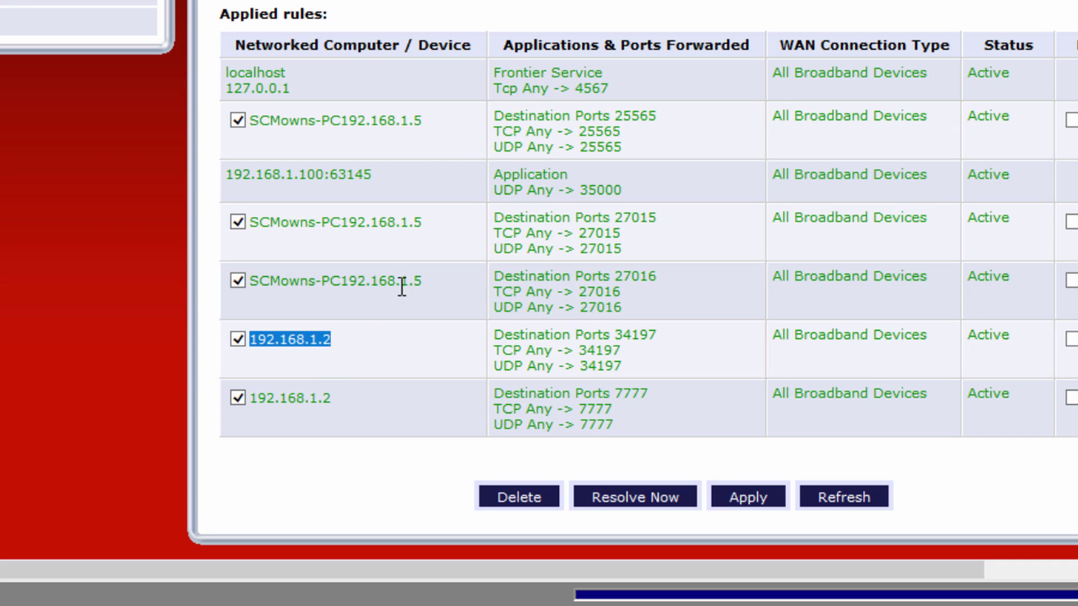
{"action": "left_click_drag", "start_coordinate": [430, 282], "coordinate": [321, 282]}
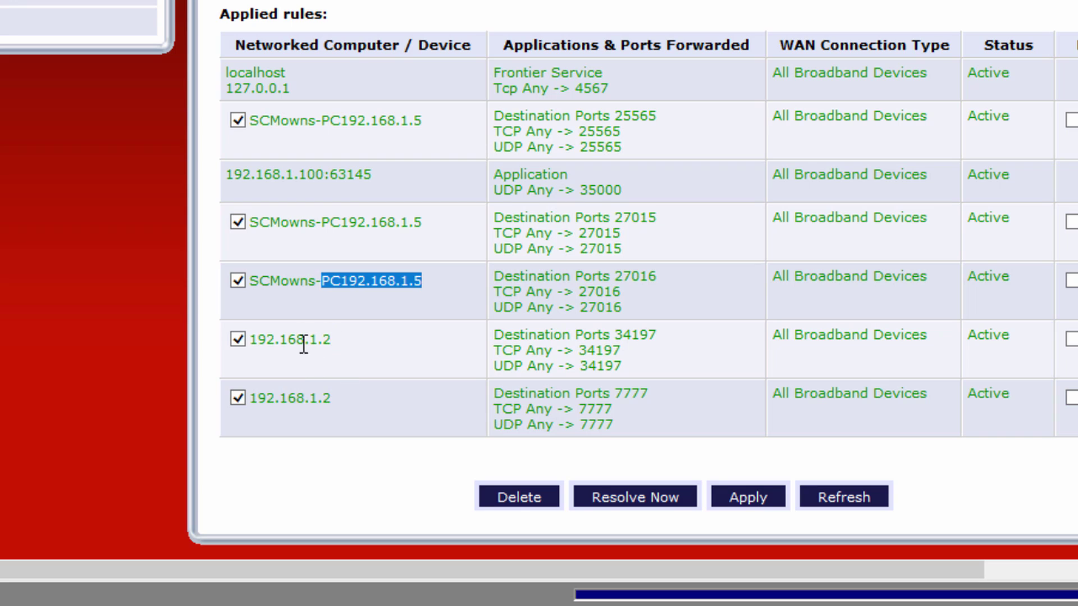
{"action": "left_click_drag", "start_coordinate": [304, 342], "coordinate": [331, 342]}
{"action": "left_click", "coordinate": [313, 390]}
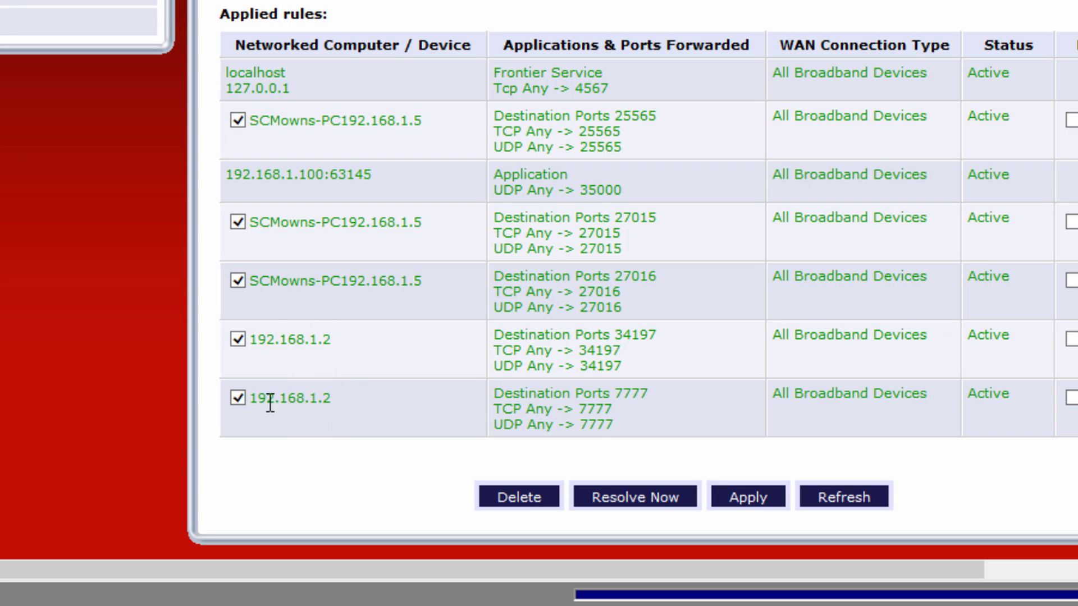
{"action": "left_click_drag", "start_coordinate": [280, 399], "coordinate": [344, 400]}
{"action": "left_click_drag", "start_coordinate": [621, 423], "coordinate": [601, 407]}
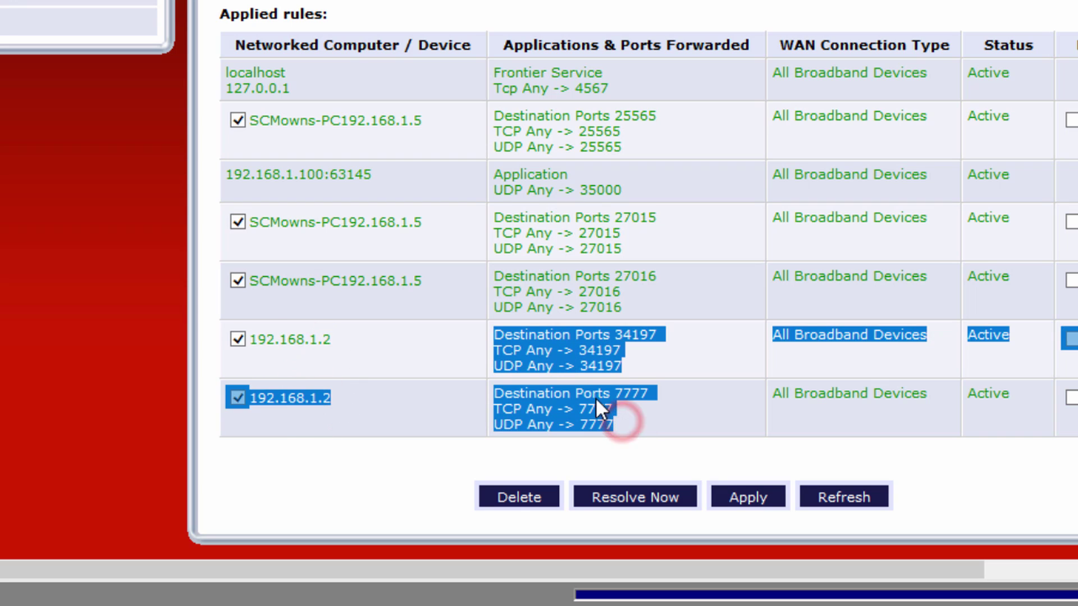
{"action": "left_click", "coordinate": [306, 351]}
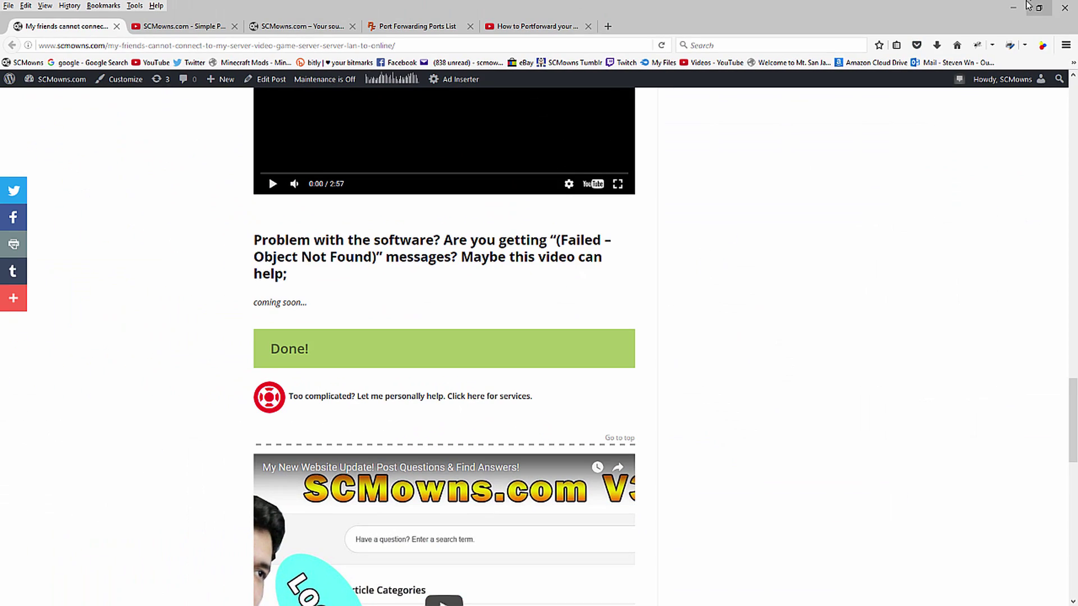
Step: Minimize the browser and compare the router's 25565 rule with the mc1 and mc2 entries in Simple Port Forwarding
{"action": "left_click", "coordinate": [1003, 6]}
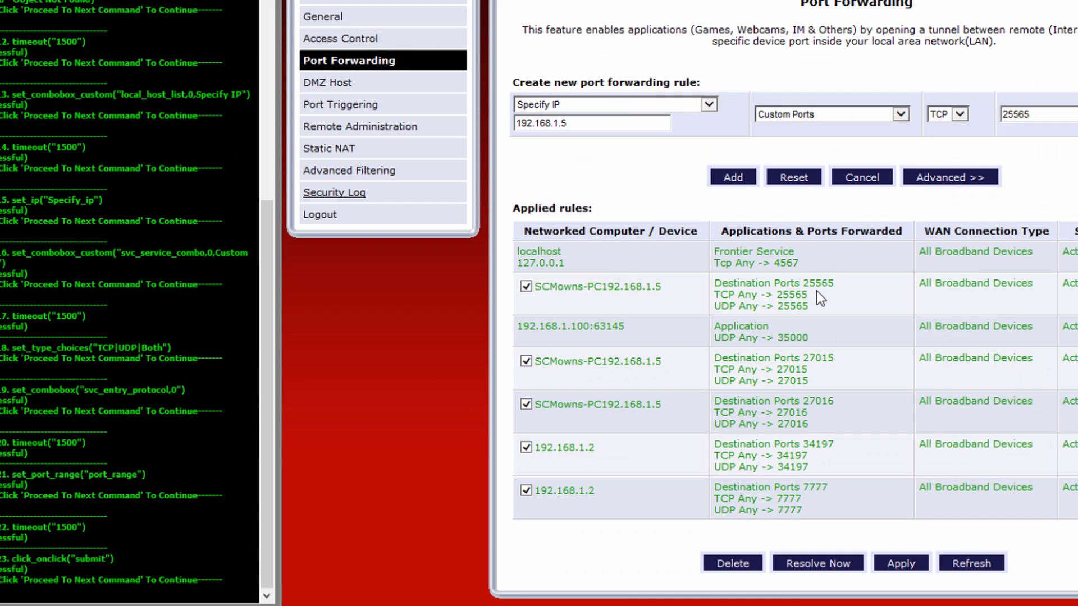
{"action": "left_click_drag", "start_coordinate": [812, 295], "coordinate": [761, 296]}
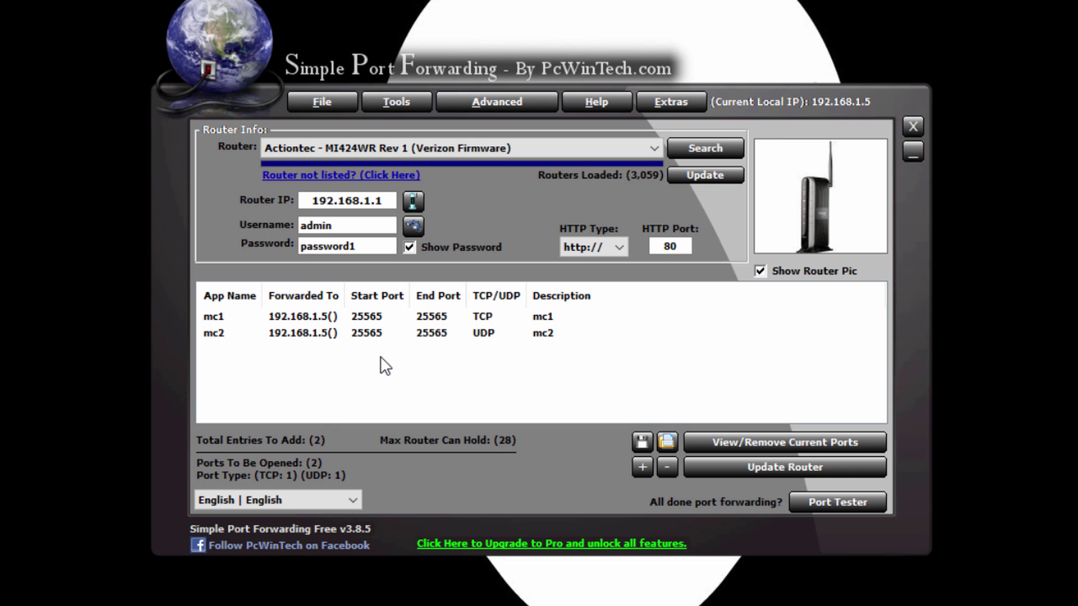
{"action": "left_click", "coordinate": [429, 364]}
{"action": "left_click", "coordinate": [394, 353]}
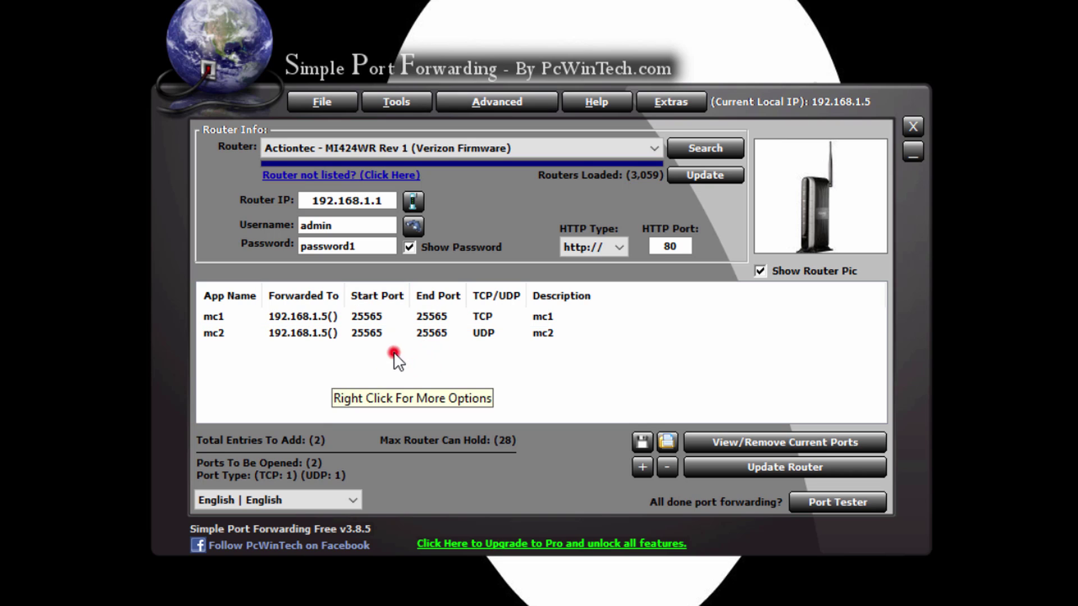
{"action": "left_click", "coordinate": [395, 352]}
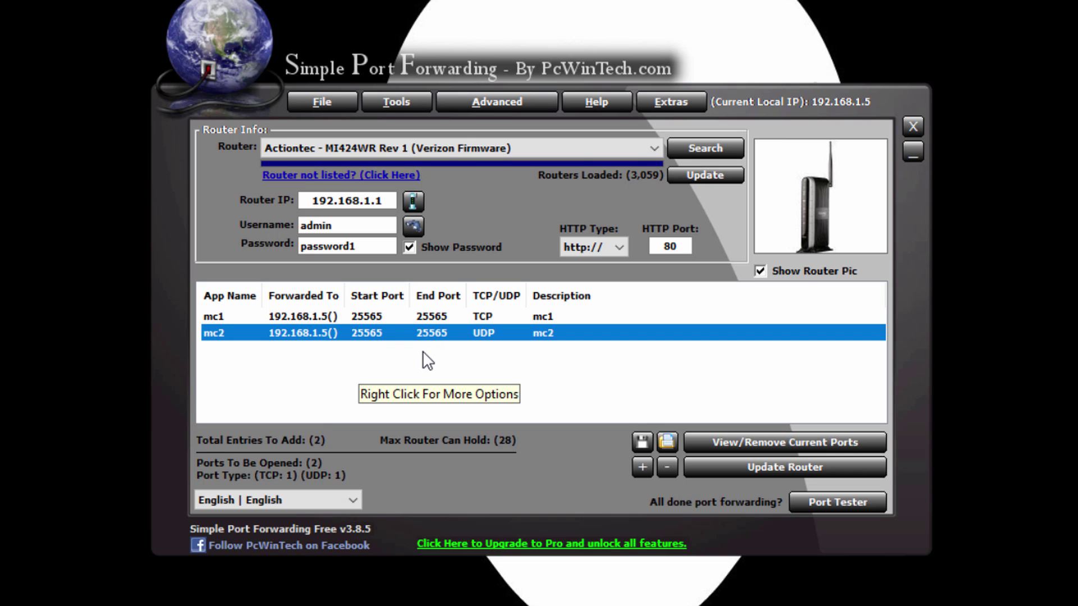
{"action": "left_click", "coordinate": [416, 358]}
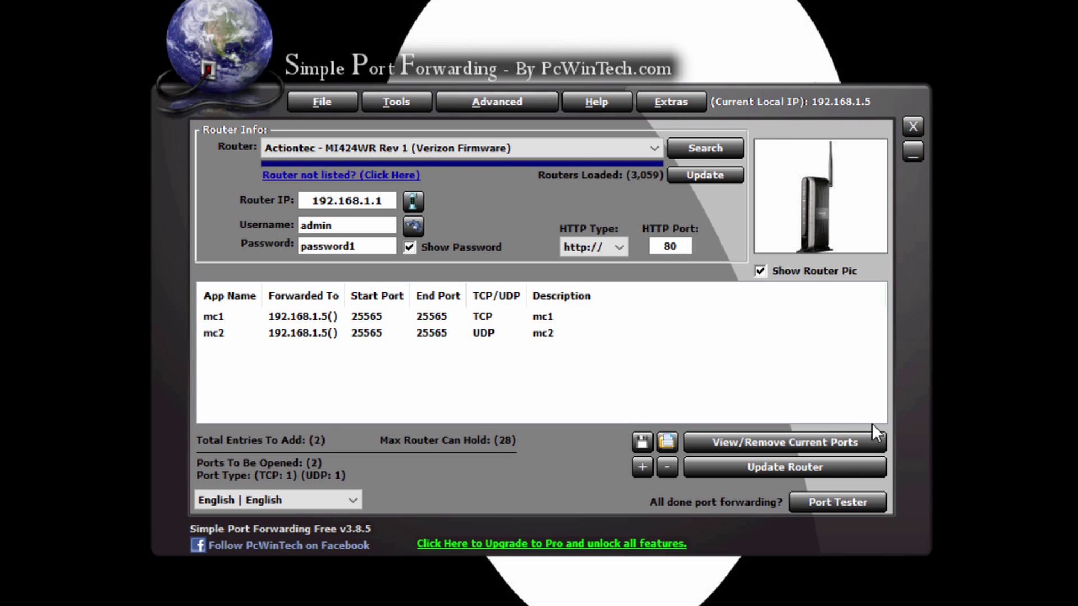
{"action": "left_click", "coordinate": [440, 316]}
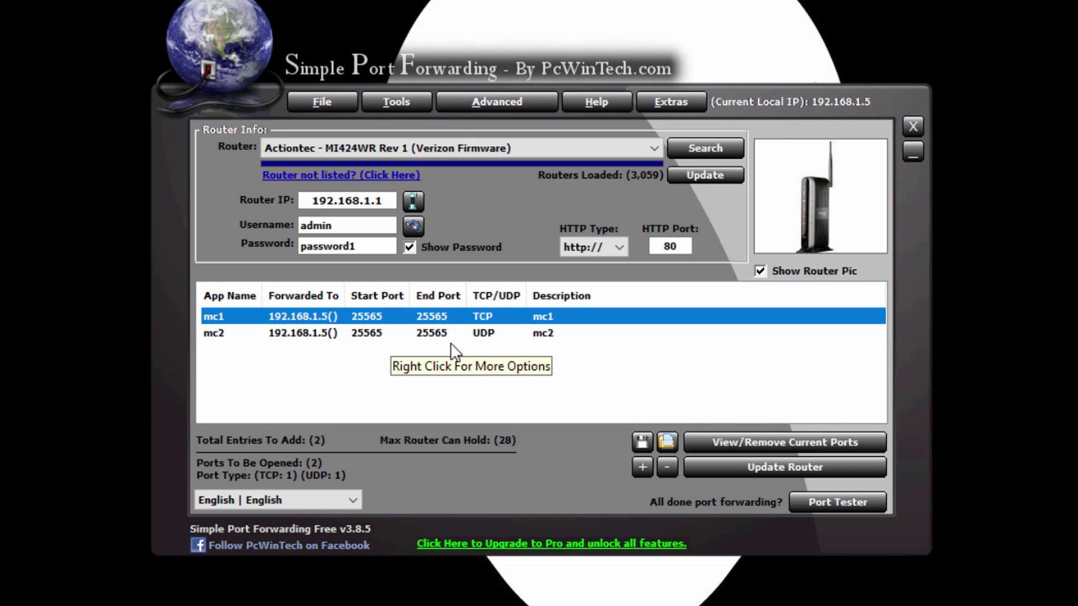
{"action": "left_click", "coordinate": [450, 344]}
{"action": "left_click", "coordinate": [457, 316]}
{"action": "left_click", "coordinate": [457, 342]}
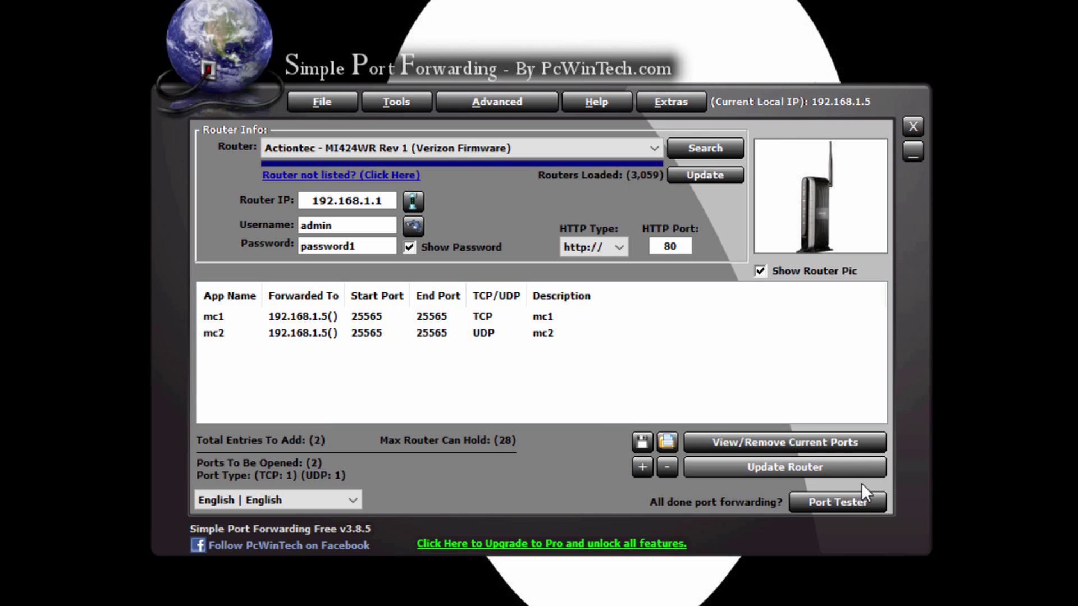
Step: Open the port tester and try to add port 25565 TCP to its test list
{"action": "left_click", "coordinate": [849, 505]}
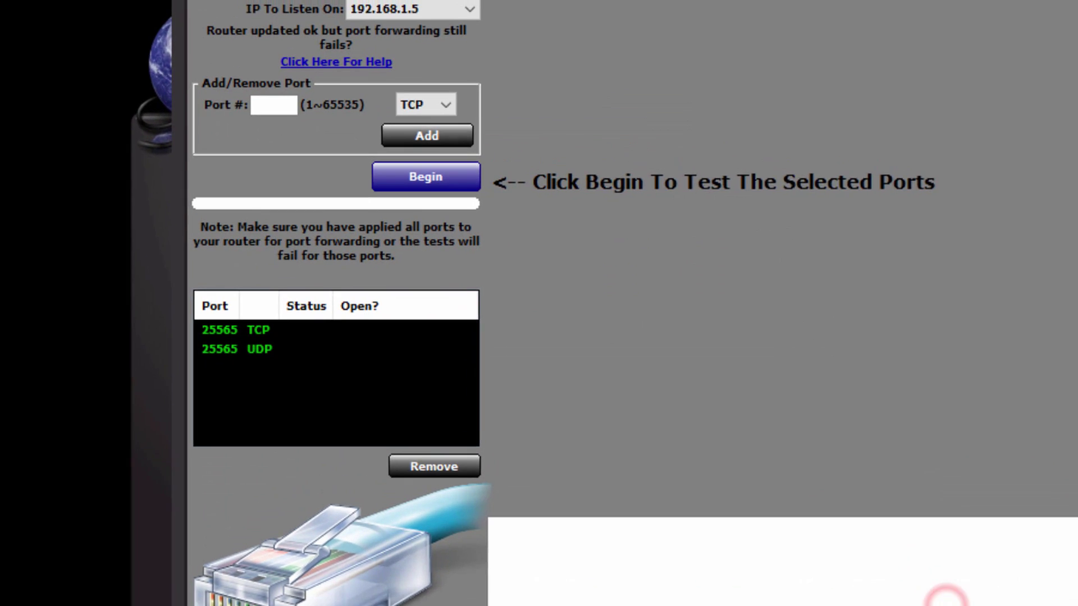
{"action": "left_click", "coordinate": [271, 148]}
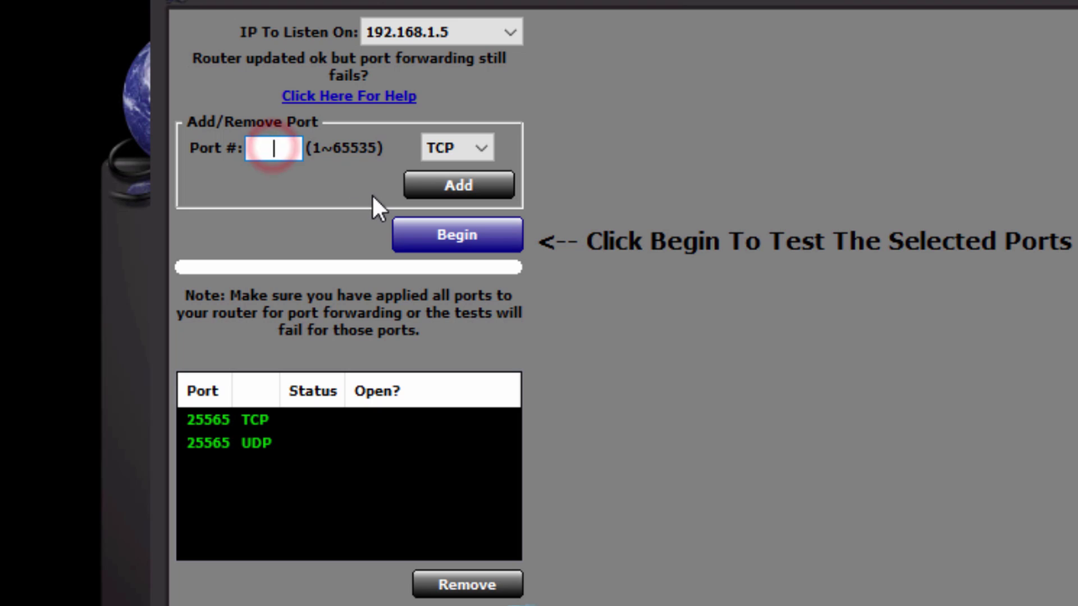
{"action": "type", "text": "25565"}
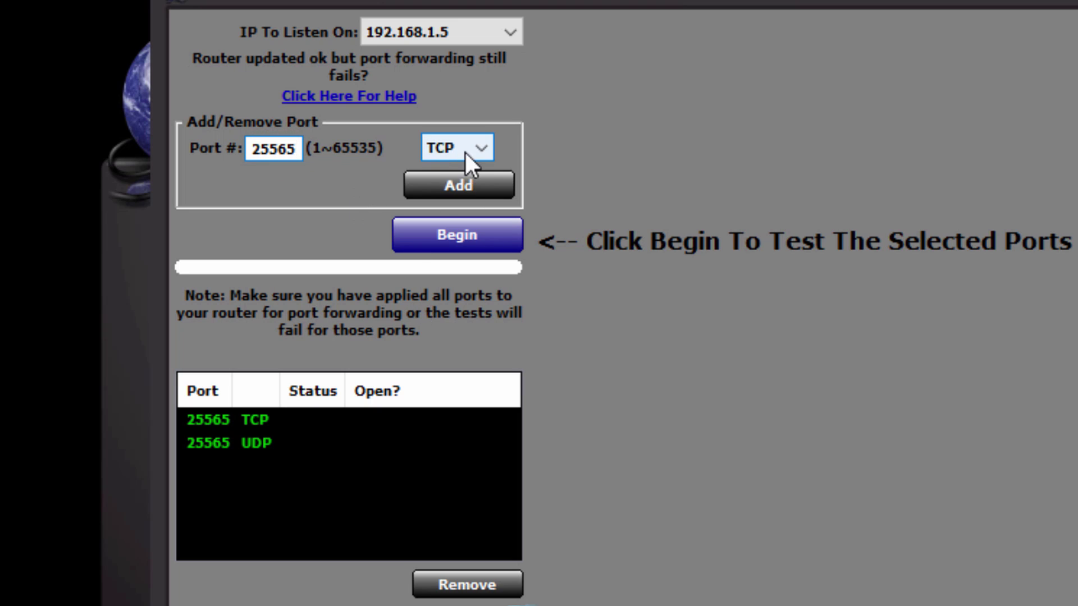
{"action": "left_click", "coordinate": [461, 183]}
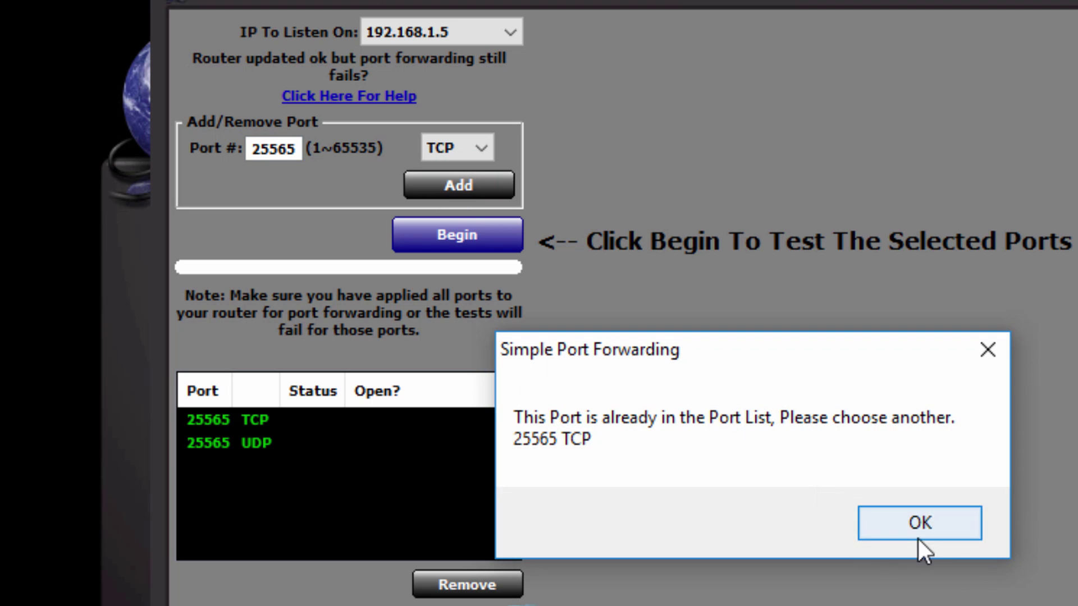
{"action": "left_click", "coordinate": [919, 519]}
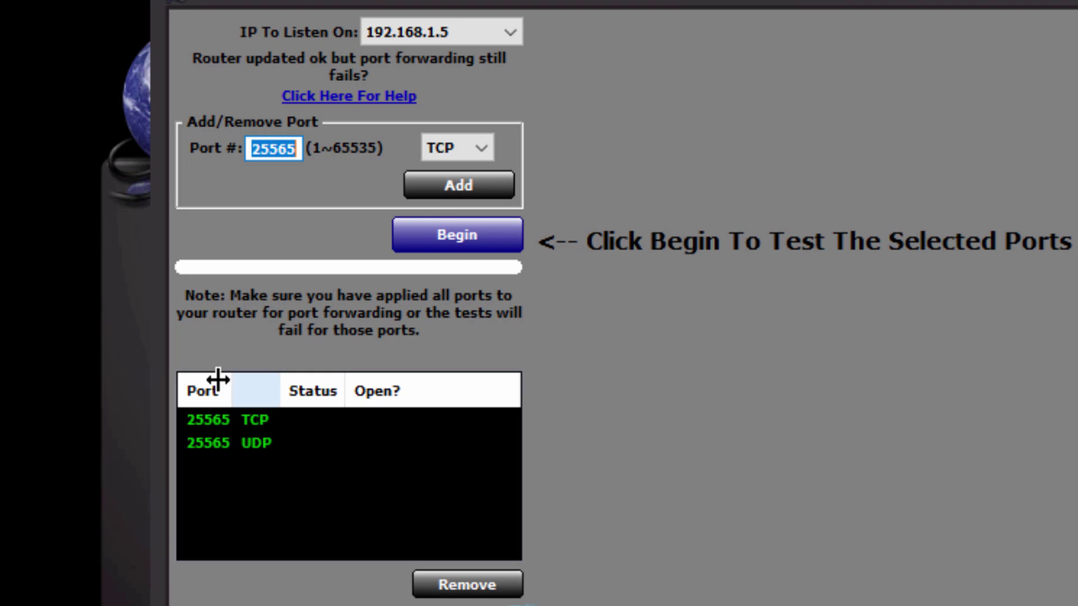
Step: Switch the tester's add-port protocol to UDP, test the listed 25565 TCP and UDP ports, and close the tester
{"action": "left_click", "coordinate": [236, 419]}
{"action": "left_click", "coordinate": [241, 447]}
{"action": "left_click", "coordinate": [258, 424]}
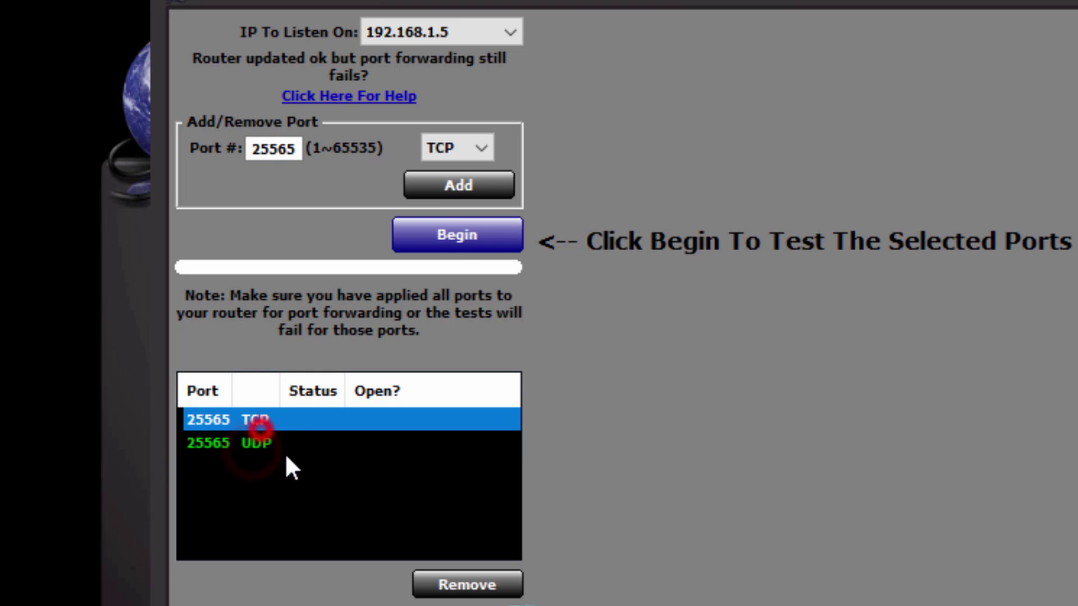
{"action": "left_click", "coordinate": [457, 150]}
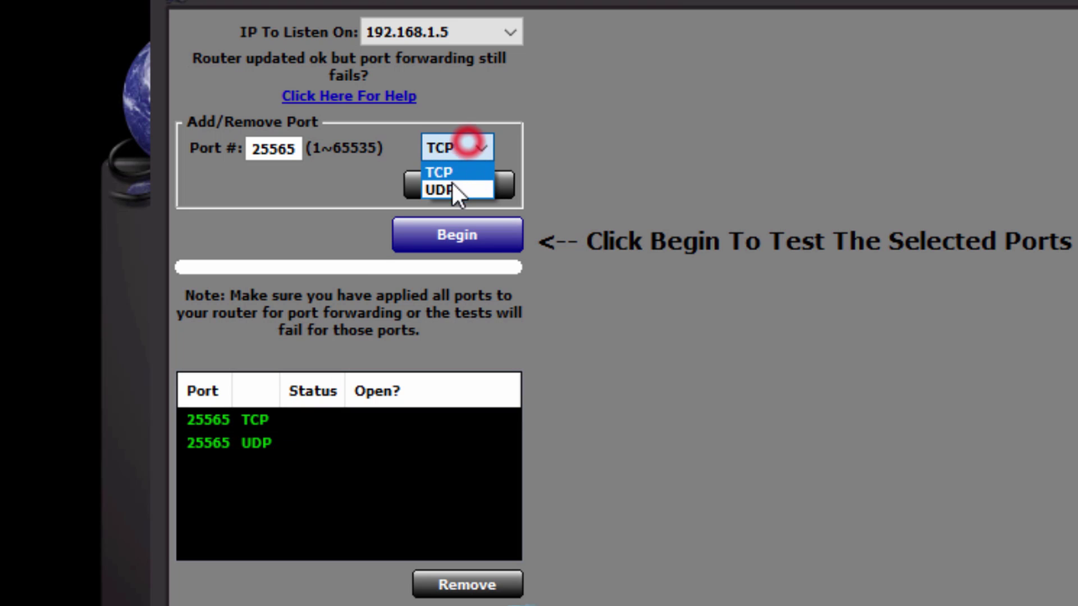
{"action": "left_click", "coordinate": [450, 185]}
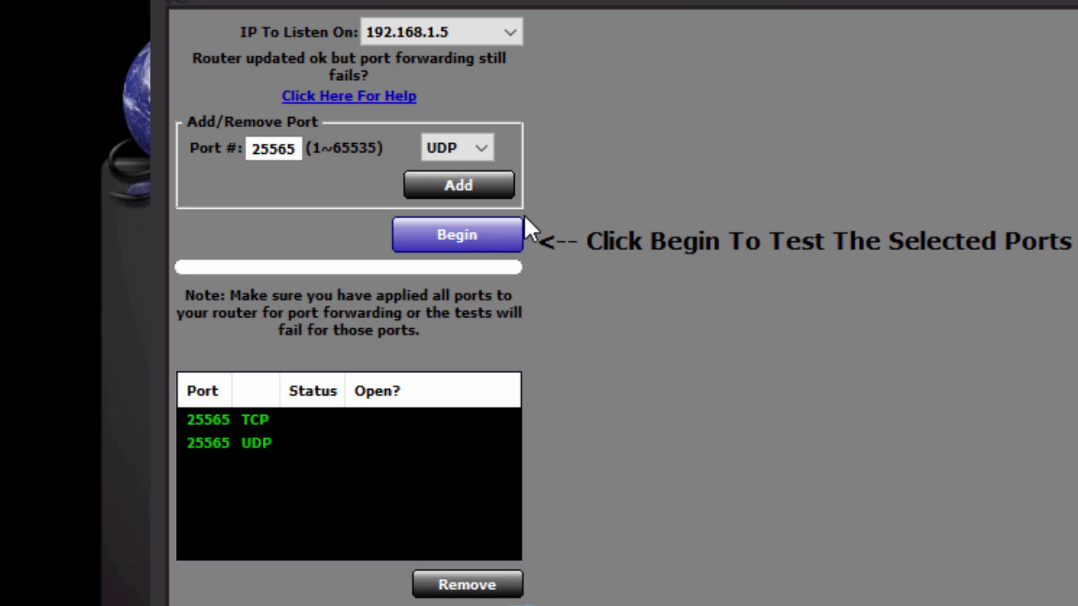
{"action": "left_click", "coordinate": [485, 233]}
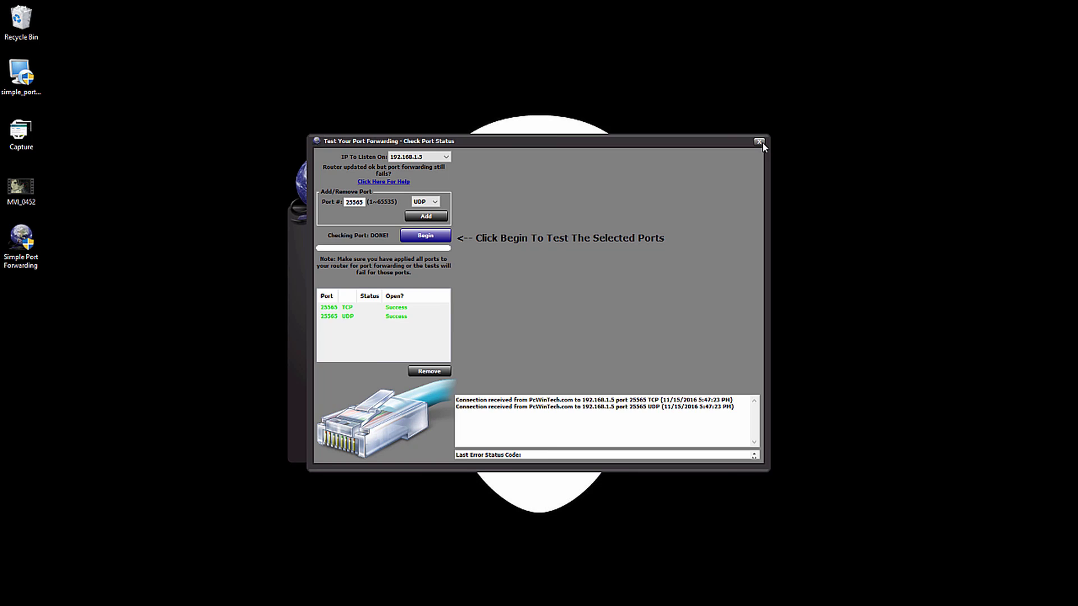
{"action": "left_click", "coordinate": [762, 143]}
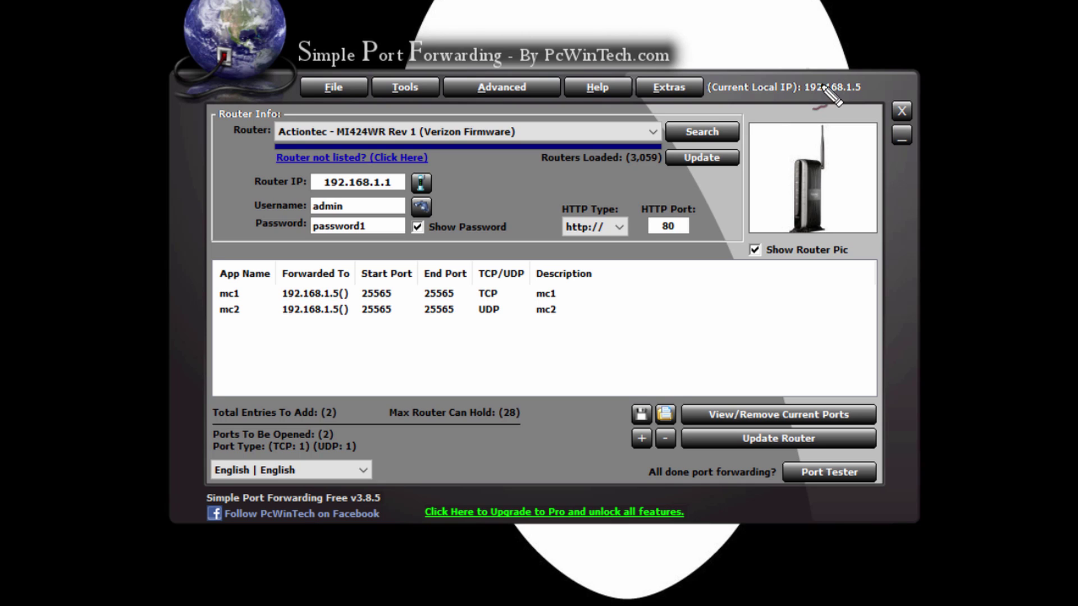
{"action": "mouse_move", "coordinate": [796, 11]}
{"action": "left_mouse_down"}
{"action": "mouse_move", "coordinate": [898, 24]}
{"action": "mouse_move", "coordinate": [838, 16]}
{"action": "left_mouse_up"}
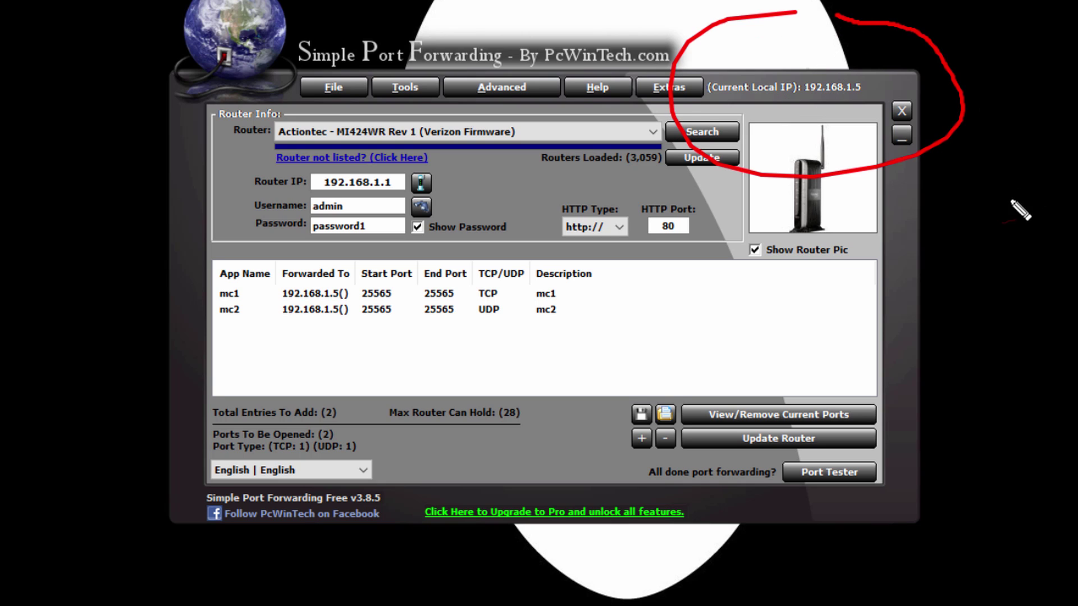
{"action": "key", "text": "Escape"}
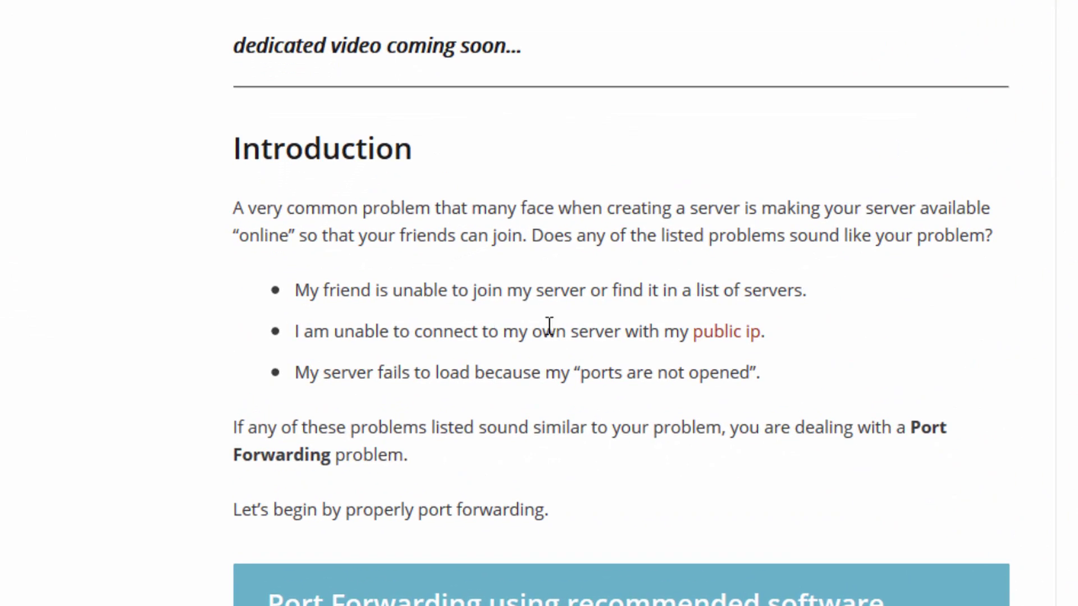
Step: Follow the public ip link in the web article's introduction and search Google for "what is my ip"
{"action": "scroll", "coordinate": [148, 399], "scroll_direction": "down", "scroll_amount": 5}
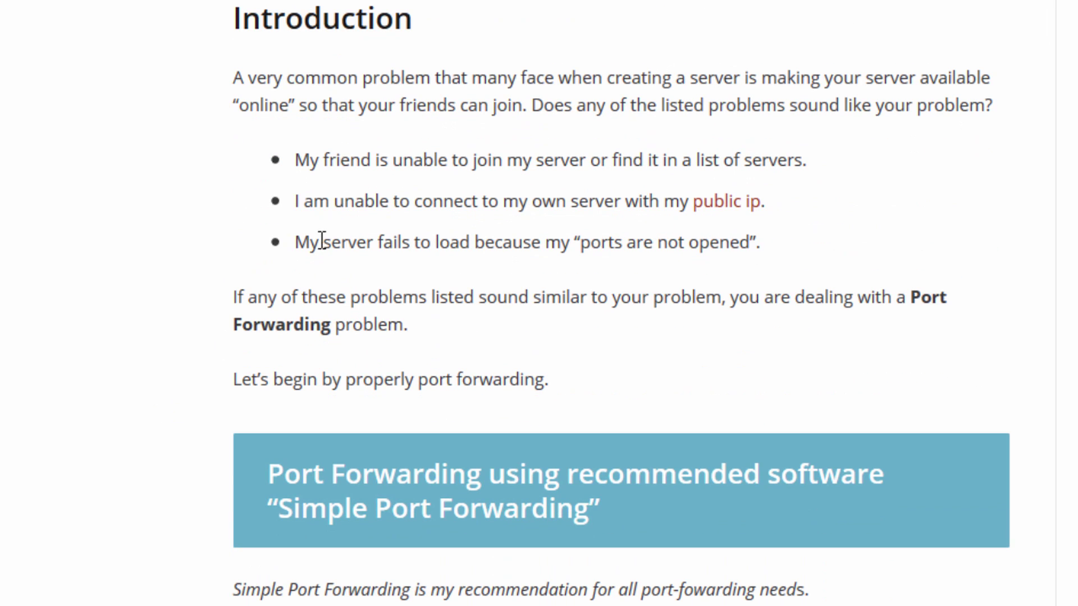
{"action": "left_click_drag", "start_coordinate": [331, 201], "coordinate": [498, 201]}
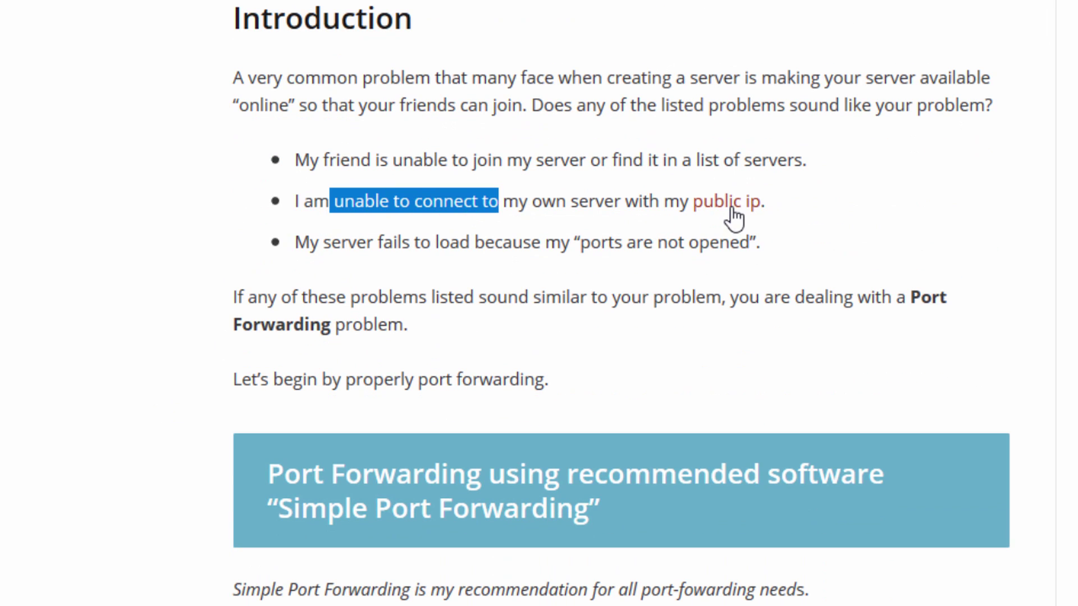
{"action": "left_click", "coordinate": [720, 202]}
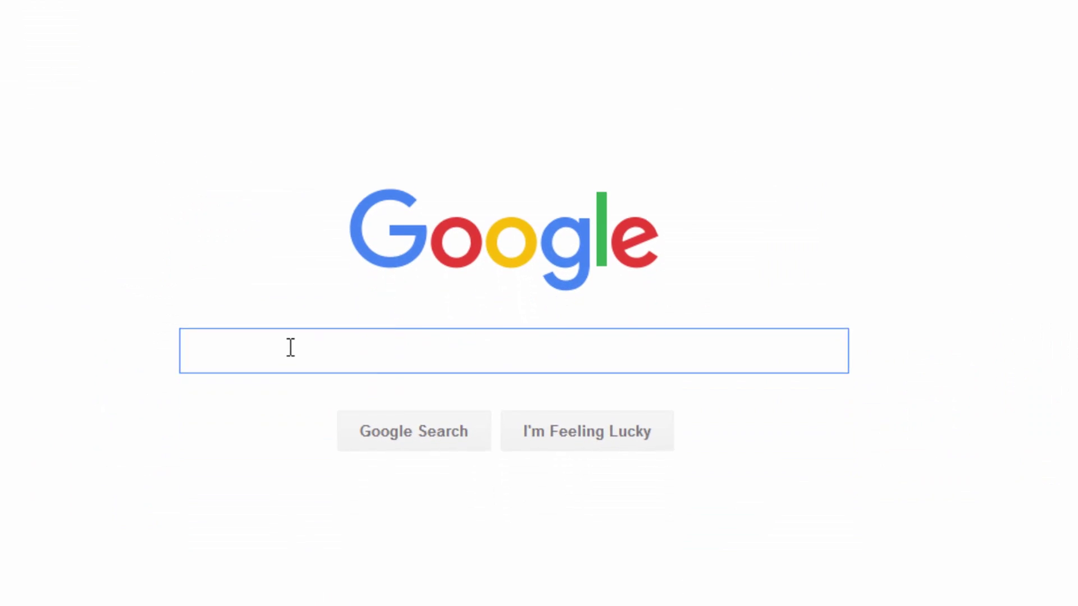
{"action": "type", "text": "what is"}
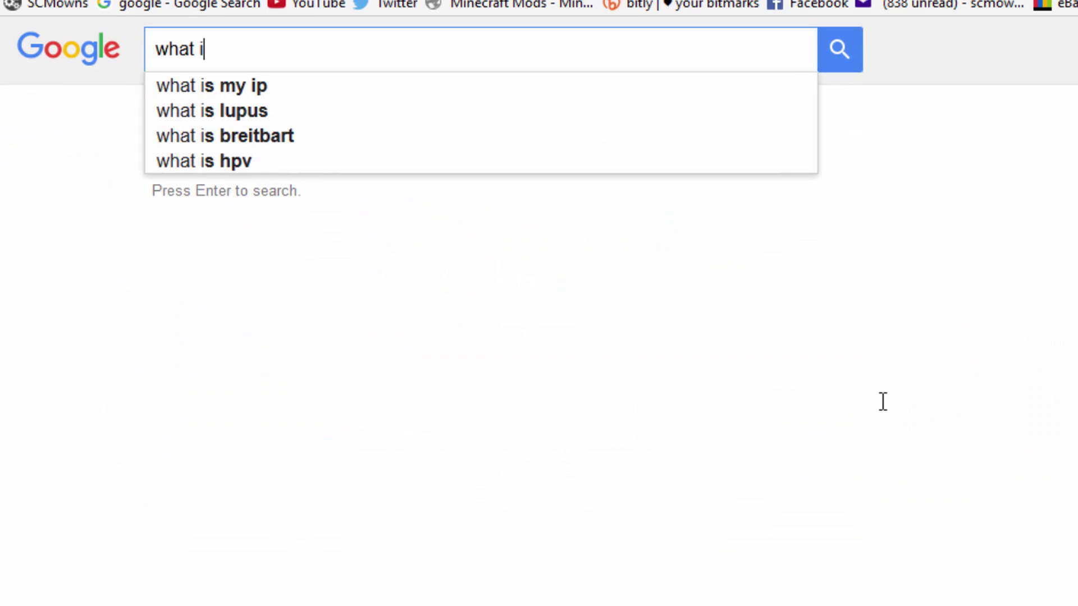
{"action": "left_click", "coordinate": [283, 86]}
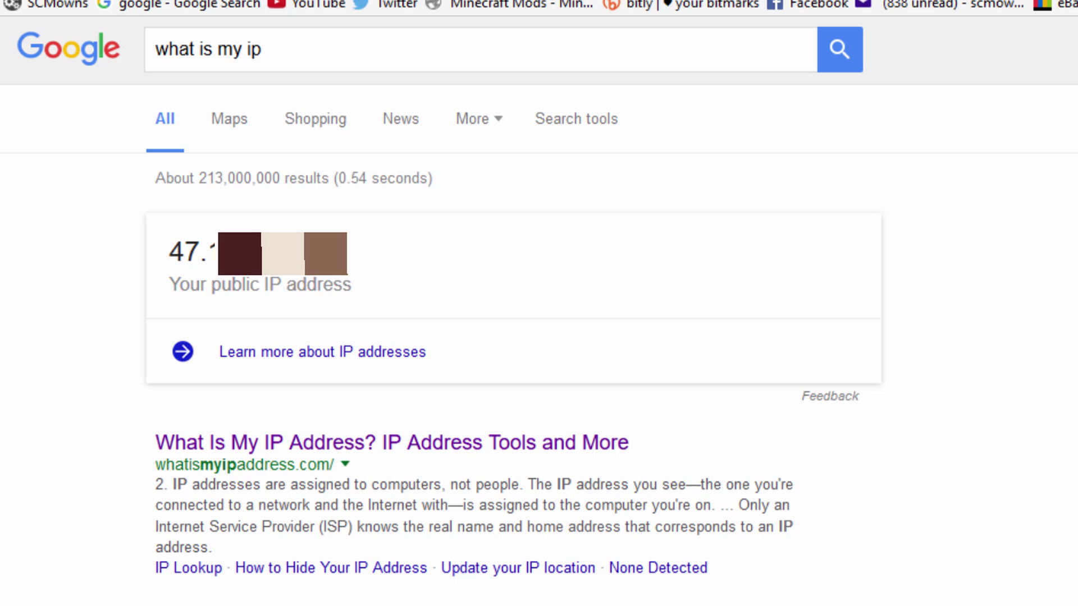
{"action": "key", "text": "ctrl+Tab"}
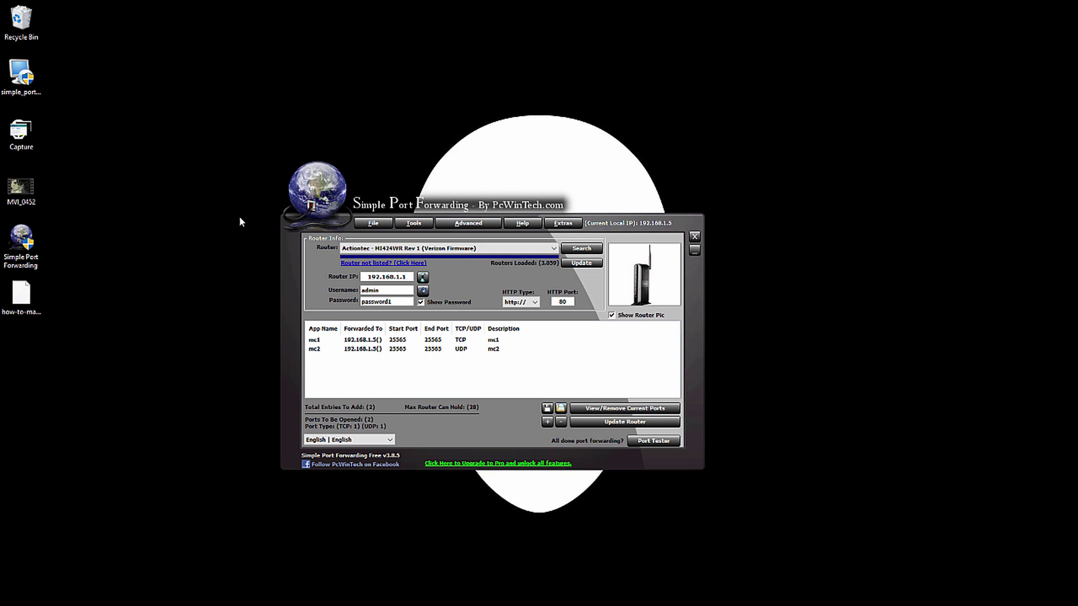
Step: Handwrite the example public IP 189.173.191.3 in red on the empty desktop area and underline it
{"action": "mouse_move", "coordinate": [118, 51]}
{"action": "left_mouse_down"}
{"action": "mouse_move", "coordinate": [124, 96]}
{"action": "mouse_move", "coordinate": [148, 71]}
{"action": "left_mouse_up"}
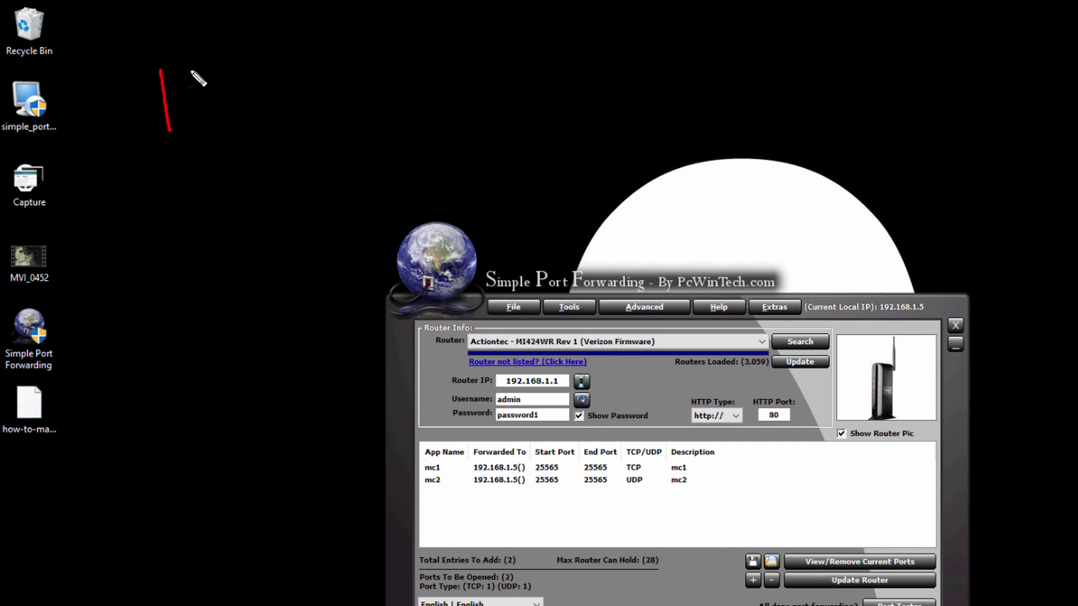
{"action": "mouse_move", "coordinate": [209, 103]}
{"action": "left_mouse_down"}
{"action": "mouse_move", "coordinate": [264, 77]}
{"action": "mouse_move", "coordinate": [279, 116]}
{"action": "left_mouse_up"}
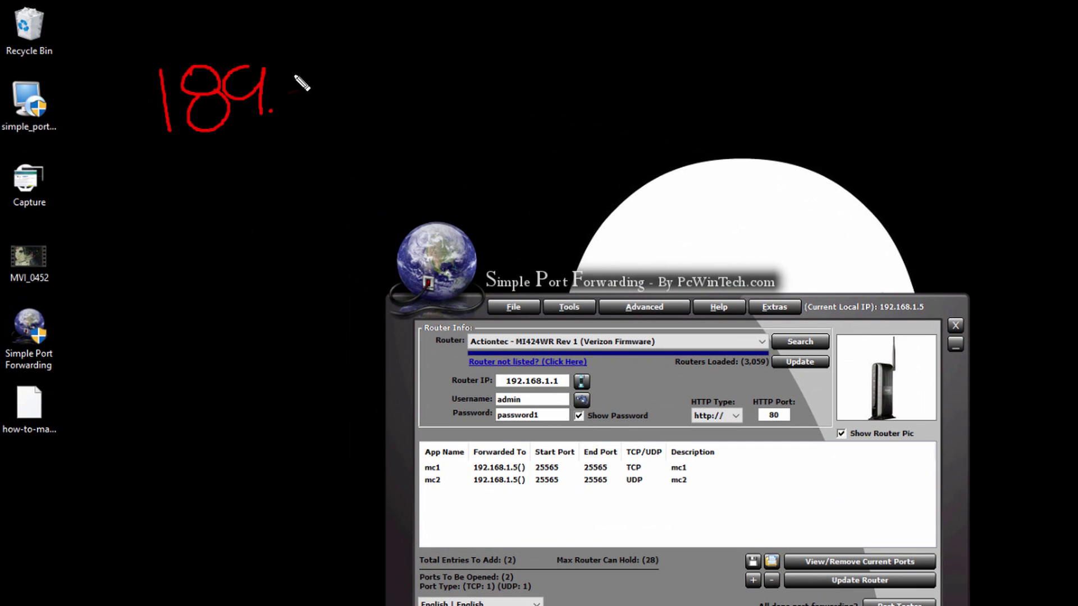
{"action": "mouse_move", "coordinate": [301, 79]}
{"action": "left_mouse_down"}
{"action": "mouse_move", "coordinate": [323, 66]}
{"action": "mouse_move", "coordinate": [343, 110]}
{"action": "left_mouse_up"}
{"action": "mouse_move", "coordinate": [360, 72]}
{"action": "left_mouse_down"}
{"action": "mouse_move", "coordinate": [373, 84]}
{"action": "mouse_move", "coordinate": [366, 108]}
{"action": "left_mouse_up"}
{"action": "left_click", "coordinate": [404, 119]}
{"action": "mouse_move", "coordinate": [414, 69]}
{"action": "left_mouse_down"}
{"action": "mouse_move", "coordinate": [418, 112]}
{"action": "mouse_move", "coordinate": [459, 109]}
{"action": "left_mouse_up"}
{"action": "left_click_drag", "start_coordinate": [482, 57], "coordinate": [485, 100]}
{"action": "left_click", "coordinate": [513, 102]}
{"action": "left_click_drag", "start_coordinate": [556, 62], "coordinate": [555, 108]}
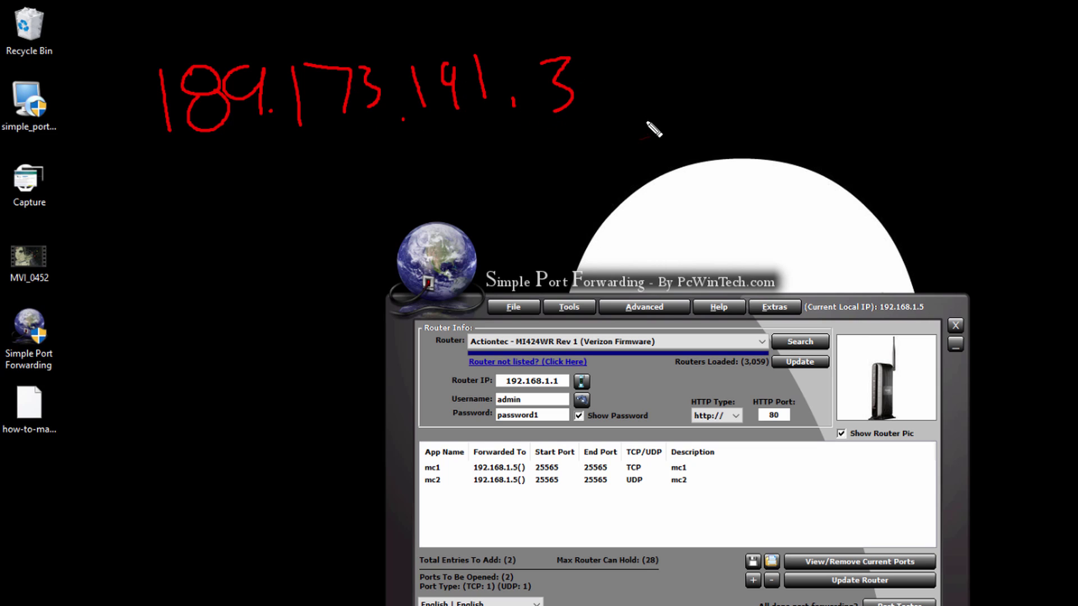
{"action": "left_click_drag", "start_coordinate": [155, 174], "coordinate": [674, 118]}
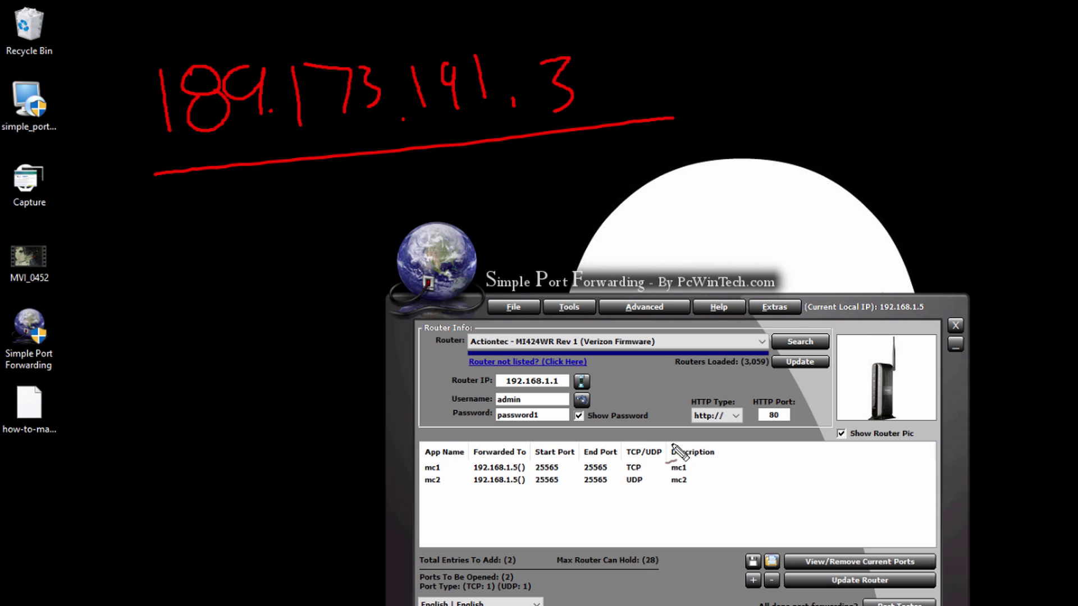
Step: Outline the End Port values of mc1 and mc2 and handwrite ":25565" after the example IP
{"action": "left_click_drag", "start_coordinate": [612, 489], "coordinate": [622, 486]}
{"action": "mouse_move", "coordinate": [562, 454]}
{"action": "left_mouse_down"}
{"action": "mouse_move", "coordinate": [572, 497]}
{"action": "mouse_move", "coordinate": [605, 451]}
{"action": "left_mouse_up"}
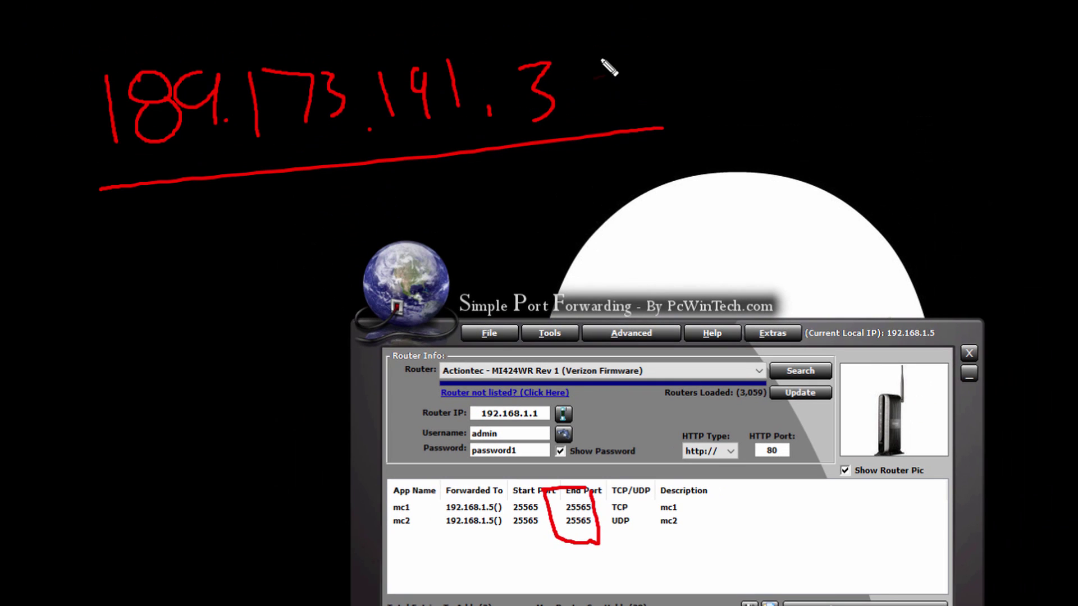
{"action": "left_click_drag", "start_coordinate": [599, 0], "coordinate": [605, 0]}
{"action": "left_click_drag", "start_coordinate": [619, 105], "coordinate": [617, 104]}
{"action": "left_click_drag", "start_coordinate": [638, 56], "coordinate": [681, 97]}
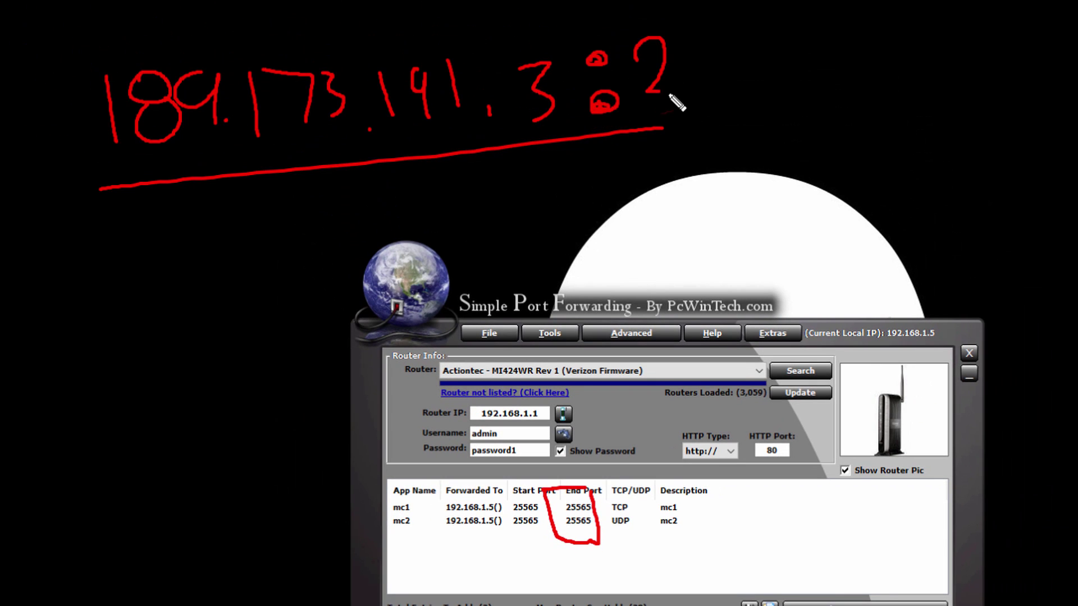
{"action": "mouse_move", "coordinate": [685, 41]}
{"action": "left_mouse_down"}
{"action": "mouse_move", "coordinate": [709, 43]}
{"action": "mouse_move", "coordinate": [690, 83]}
{"action": "left_mouse_up"}
{"action": "mouse_move", "coordinate": [740, 39]}
{"action": "left_mouse_down"}
{"action": "mouse_move", "coordinate": [765, 39]}
{"action": "mouse_move", "coordinate": [745, 83]}
{"action": "left_mouse_up"}
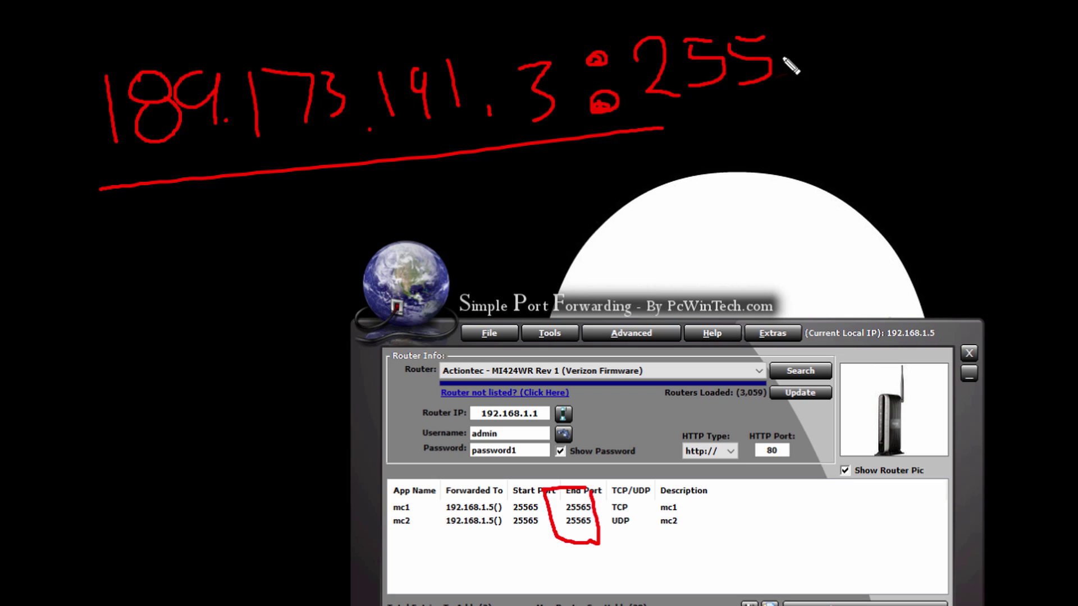
{"action": "mouse_move", "coordinate": [788, 35]}
{"action": "left_mouse_down"}
{"action": "mouse_move", "coordinate": [799, 66]}
{"action": "mouse_move", "coordinate": [828, 79]}
{"action": "left_mouse_up"}
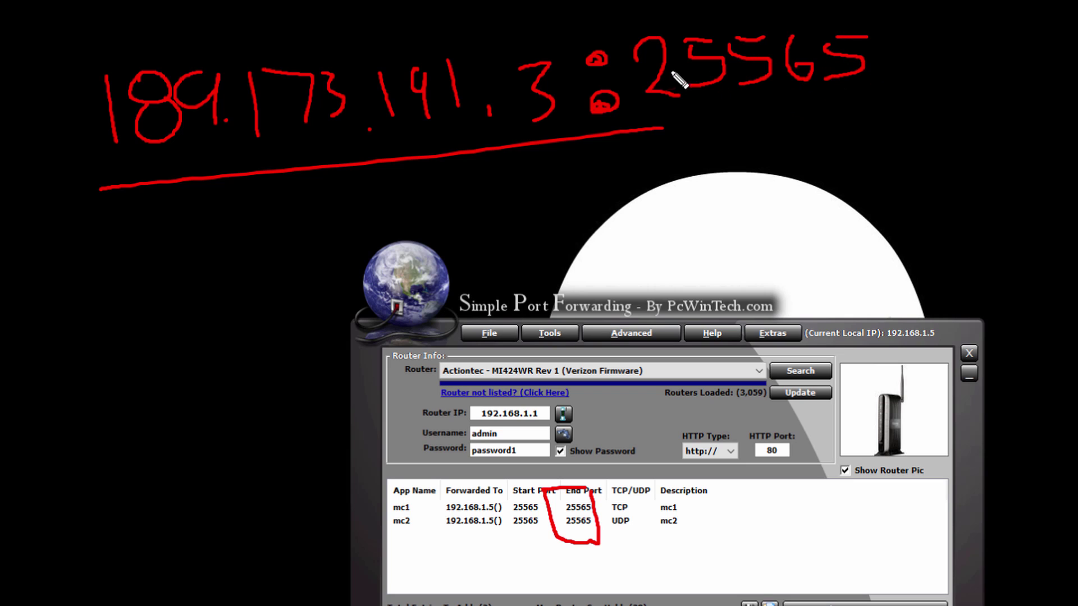
Step: Cross out the 5565 digits, write and underline 7777 beneath them, and circle the End Port values again
{"action": "left_click_drag", "start_coordinate": [671, 70], "coordinate": [879, 50]}
{"action": "mouse_move", "coordinate": [736, 112]}
{"action": "left_mouse_down"}
{"action": "mouse_move", "coordinate": [766, 135]}
{"action": "mouse_move", "coordinate": [876, 139]}
{"action": "left_mouse_up"}
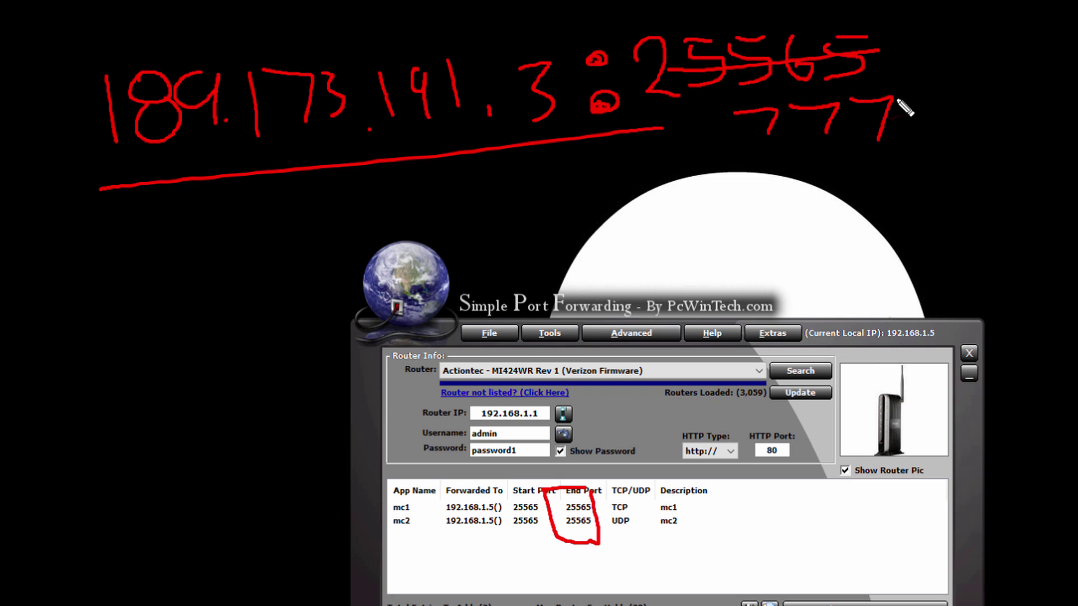
{"action": "left_click_drag", "start_coordinate": [886, 98], "coordinate": [931, 145]}
{"action": "mouse_move", "coordinate": [718, 77]}
{"action": "left_mouse_down"}
{"action": "mouse_move", "coordinate": [681, 72]}
{"action": "mouse_move", "coordinate": [775, 89]}
{"action": "mouse_move", "coordinate": [818, 53]}
{"action": "mouse_move", "coordinate": [892, 51]}
{"action": "left_mouse_up"}
{"action": "left_click_drag", "start_coordinate": [753, 149], "coordinate": [1013, 139]}
{"action": "mouse_move", "coordinate": [592, 500]}
{"action": "left_mouse_down"}
{"action": "mouse_move", "coordinate": [558, 573]}
{"action": "mouse_move", "coordinate": [582, 544]}
{"action": "mouse_move", "coordinate": [579, 564]}
{"action": "left_mouse_up"}
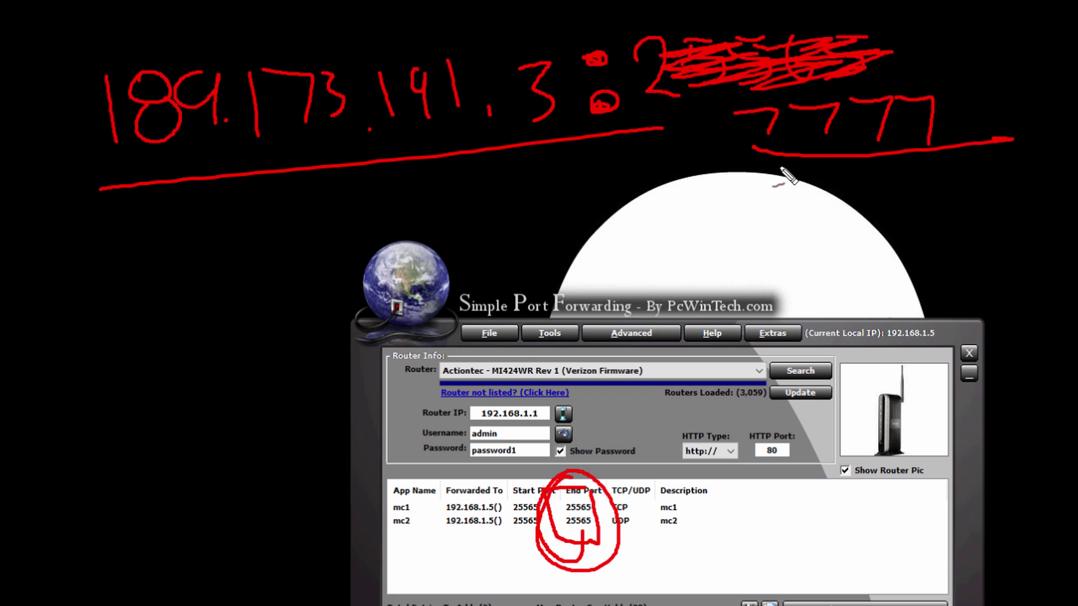
{"action": "left_click_drag", "start_coordinate": [791, 169], "coordinate": [916, 168]}
{"action": "mouse_move", "coordinate": [103, 177]}
{"action": "left_mouse_down"}
{"action": "mouse_move", "coordinate": [423, 163]}
{"action": "mouse_move", "coordinate": [623, 137]}
{"action": "left_mouse_up"}
{"action": "left_click_drag", "start_coordinate": [923, 174], "coordinate": [958, 176]}
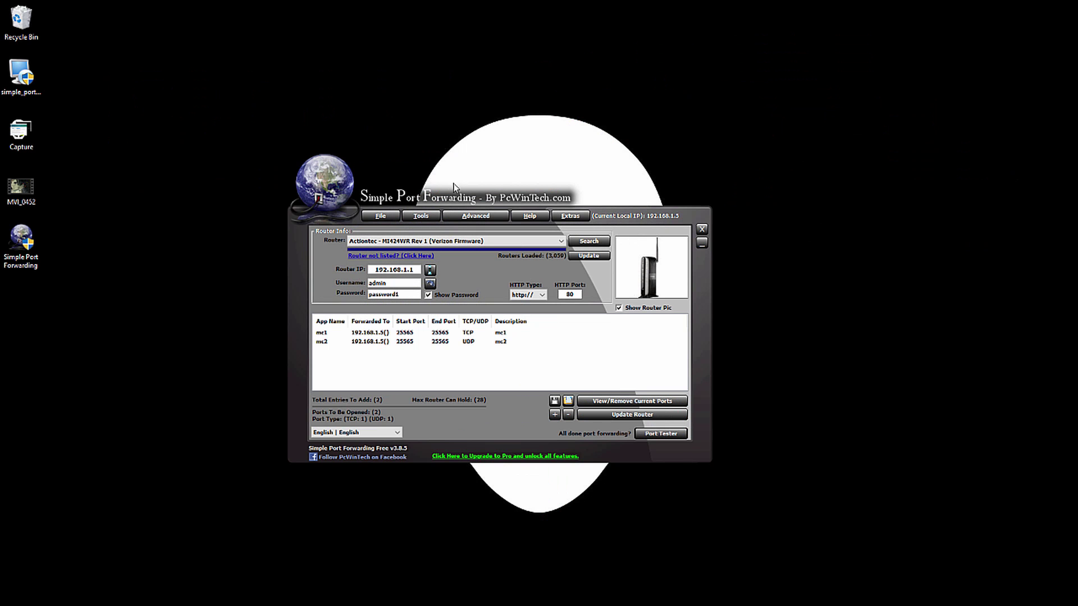
Step: Return to the port forwarding article in the browser and look through it from the introduction to the personal help link
{"action": "left_click", "coordinate": [598, 311]}
{"action": "left_click_drag", "start_coordinate": [453, 202], "coordinate": [447, 209]}
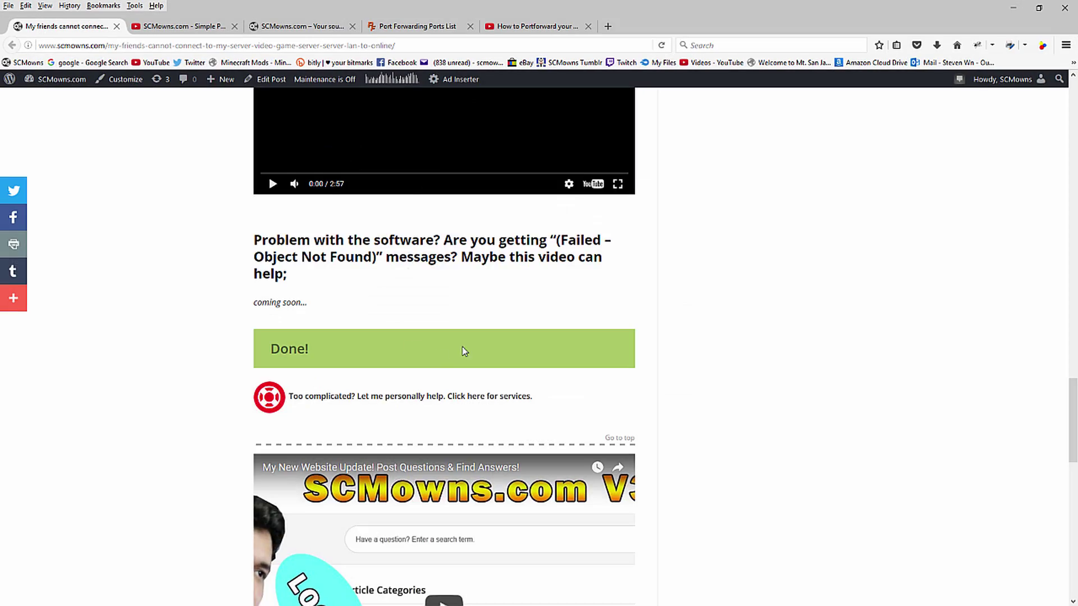
{"action": "scroll", "coordinate": [141, 393], "scroll_direction": "up", "scroll_amount": 10}
{"action": "scroll", "coordinate": [149, 390], "scroll_direction": "up", "scroll_amount": 10}
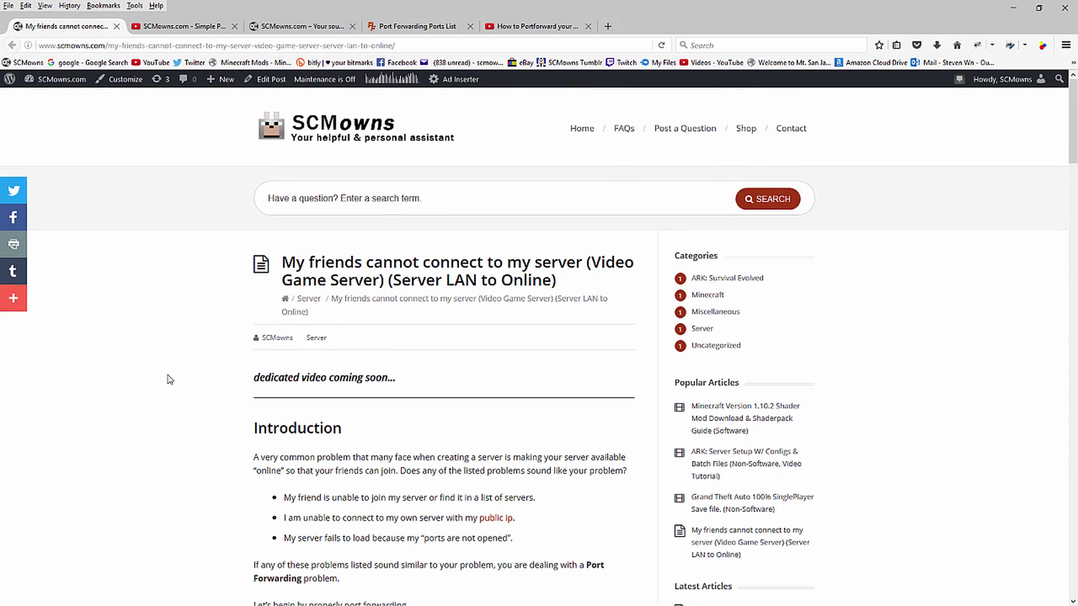
{"action": "scroll", "coordinate": [168, 374], "scroll_direction": "down", "scroll_amount": 4}
{"action": "scroll", "coordinate": [177, 354], "scroll_direction": "up", "scroll_amount": 4}
{"action": "scroll", "coordinate": [189, 320], "scroll_direction": "down", "scroll_amount": 5}
{"action": "scroll", "coordinate": [193, 315], "scroll_direction": "down", "scroll_amount": 20}
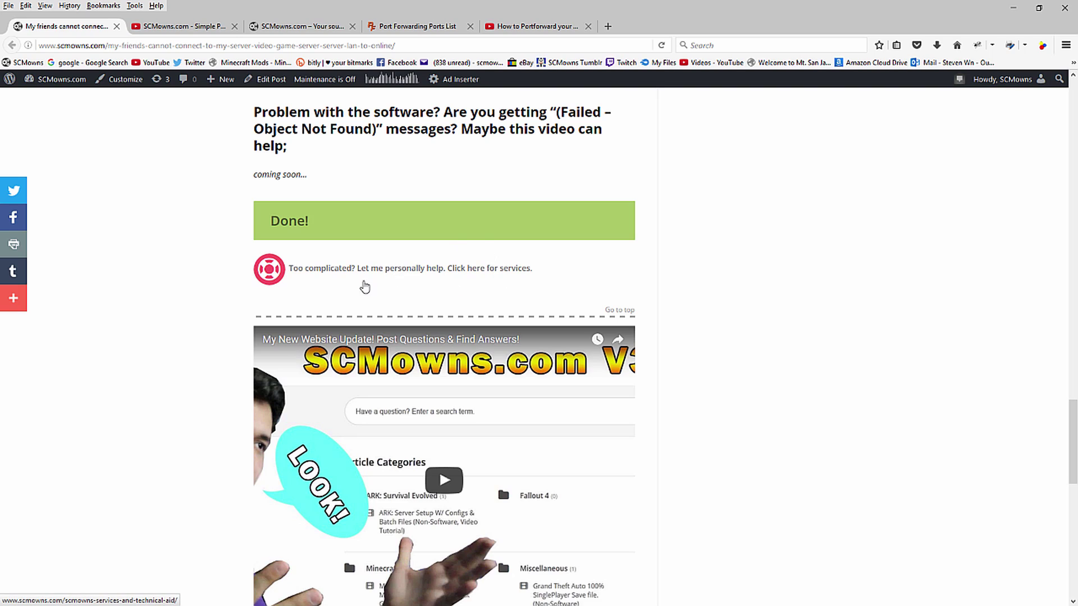
{"action": "scroll", "coordinate": [158, 322], "scroll_direction": "up", "scroll_amount": 15}
{"action": "scroll", "coordinate": [161, 326], "scroll_direction": "up", "scroll_amount": 10}
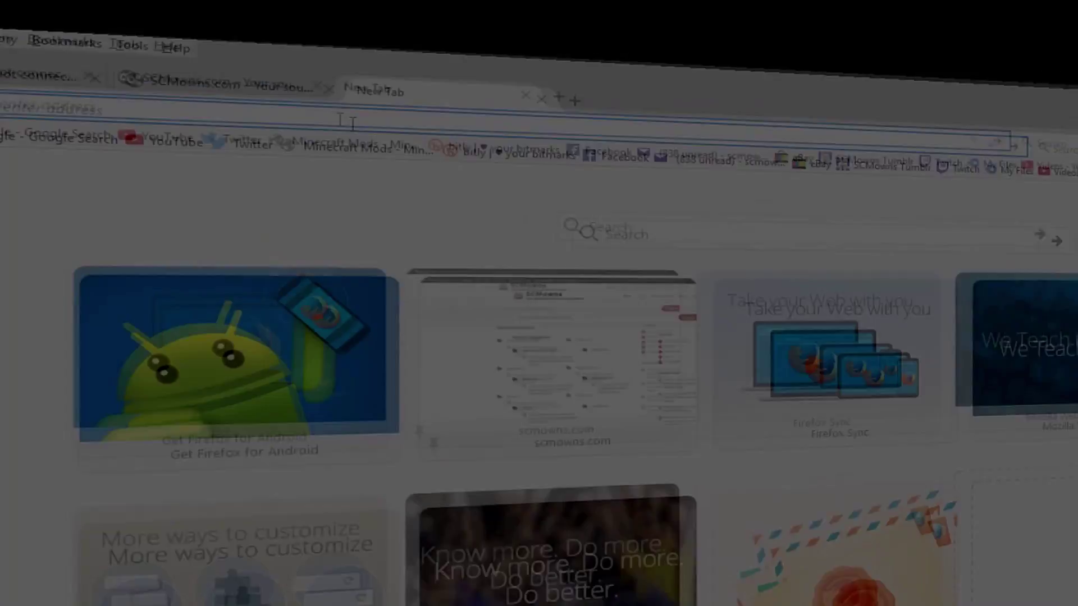
{"action": "type", "text": "www.scm"}
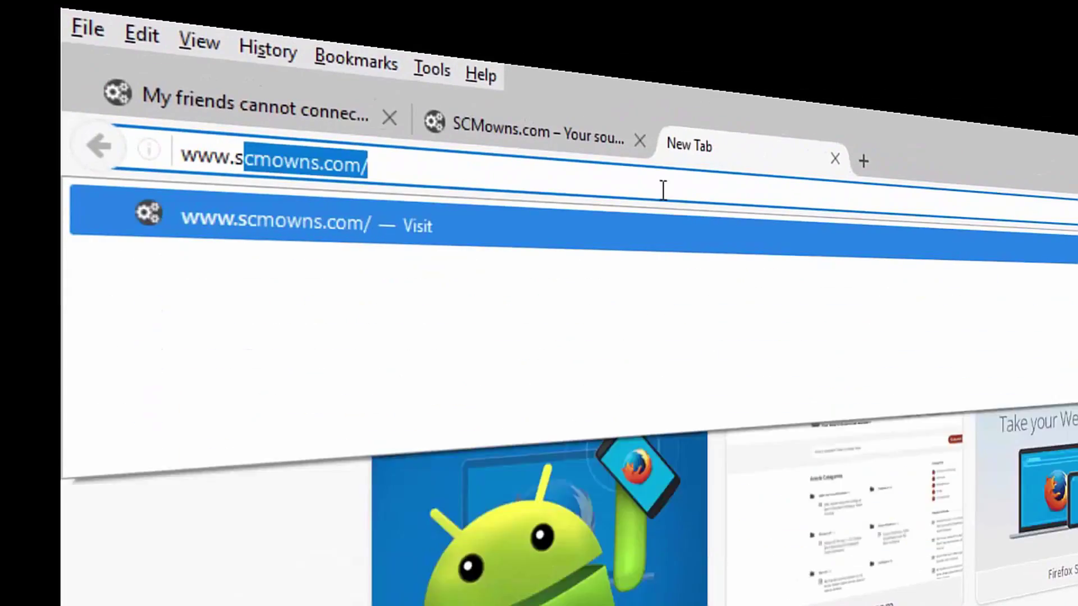
{"action": "type", "text": "owns.com"}
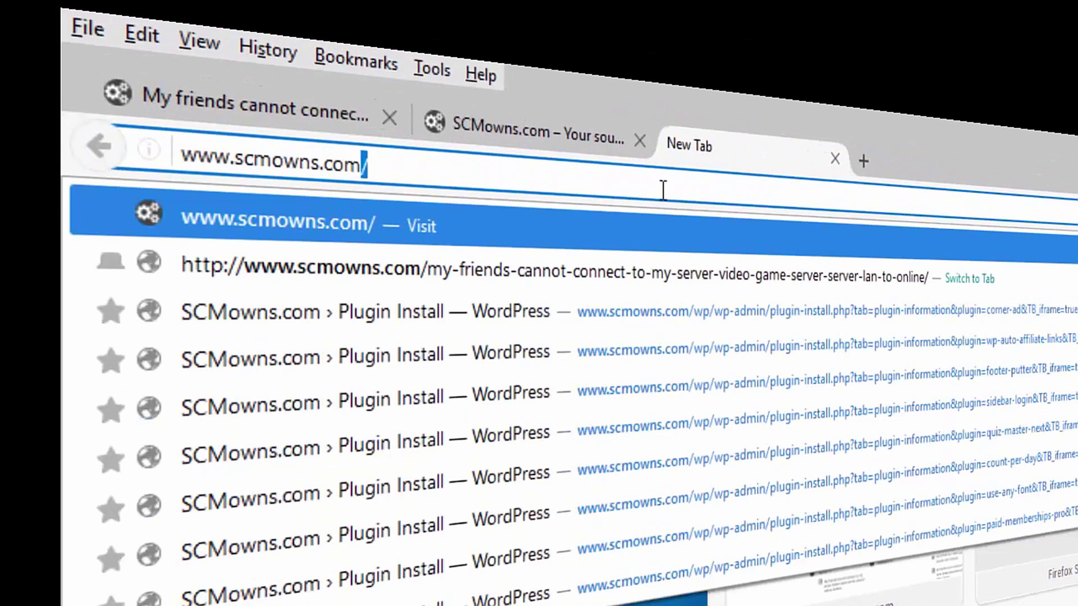
{"action": "key", "text": "Return"}
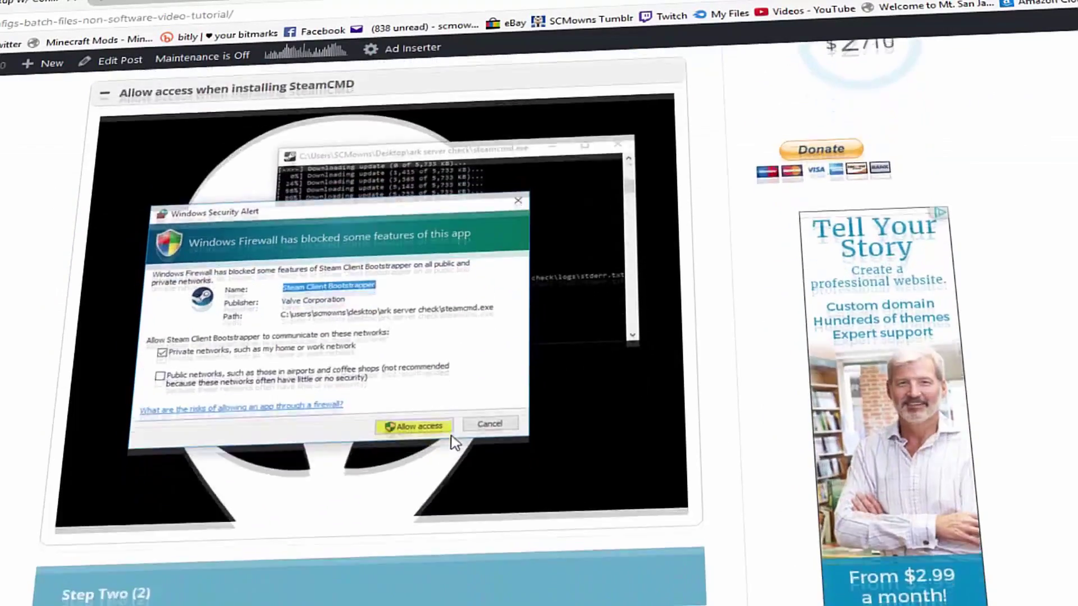
Step: Expand "How to edit the file / run the file" under Step Two of the server setup article and select the UpdateServer batch code
{"action": "scroll", "coordinate": [455, 444], "scroll_direction": "down", "scroll_amount": 4}
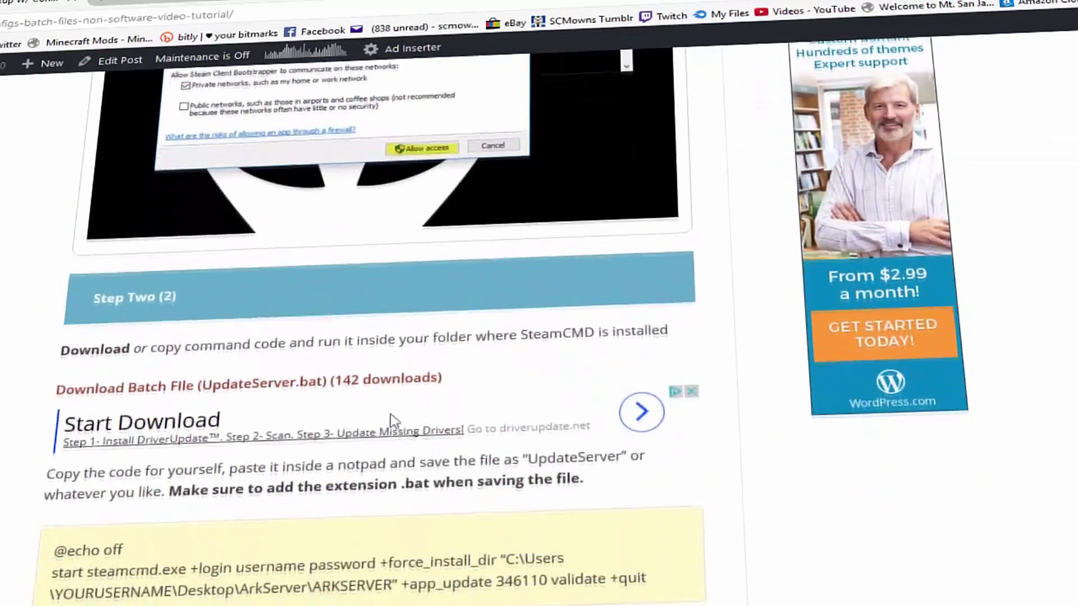
{"action": "scroll", "coordinate": [130, 393], "scroll_direction": "down", "scroll_amount": 3}
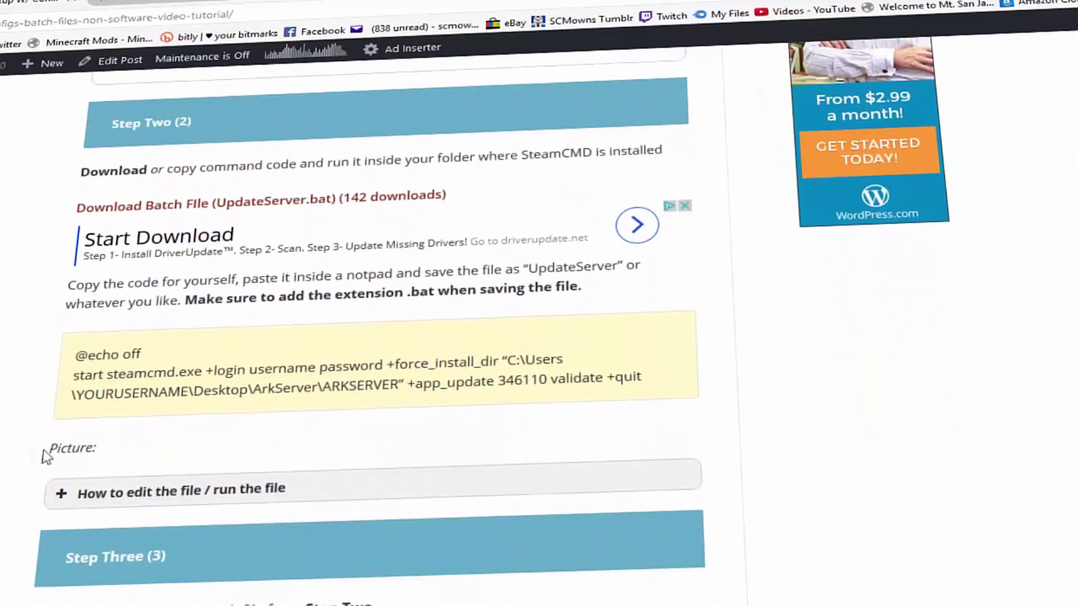
{"action": "left_click", "coordinate": [156, 506]}
{"action": "scroll", "coordinate": [33, 491], "scroll_direction": "down", "scroll_amount": 4}
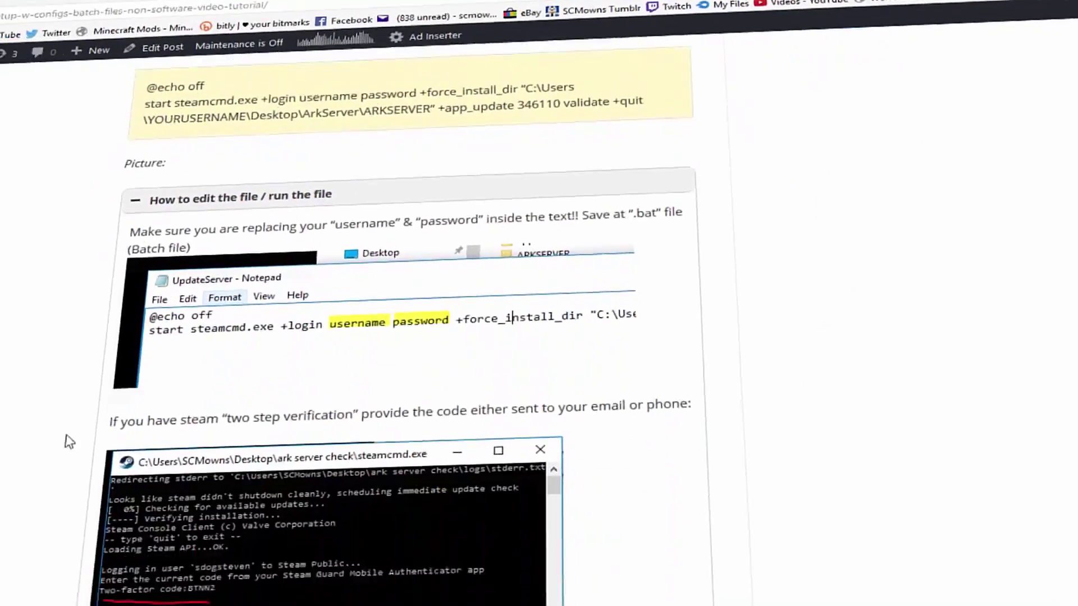
{"action": "scroll", "coordinate": [150, 369], "scroll_direction": "up", "scroll_amount": 3}
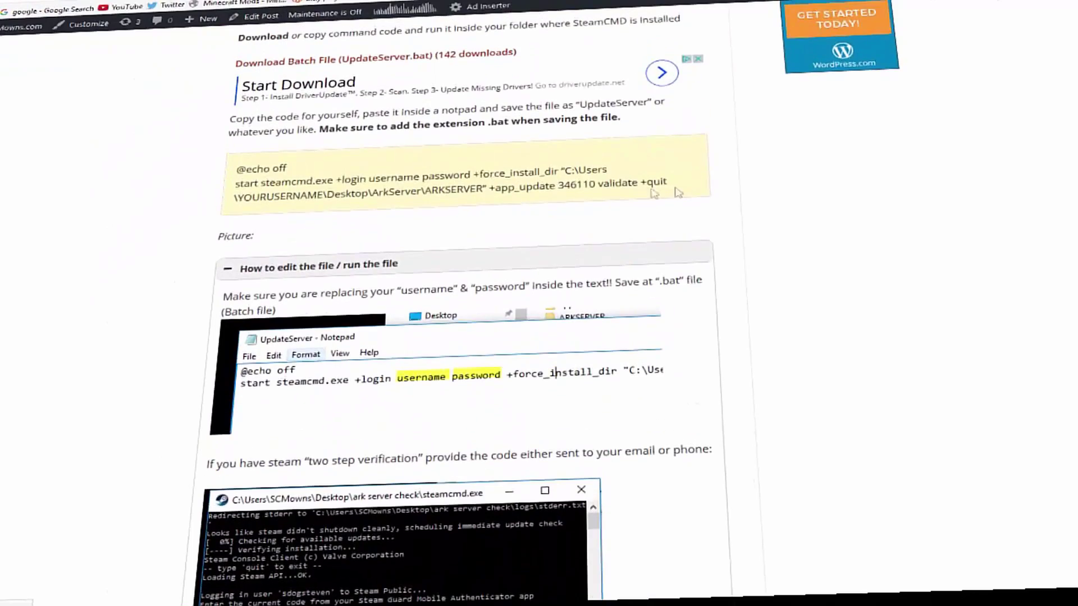
{"action": "left_click_drag", "start_coordinate": [662, 183], "coordinate": [235, 169]}
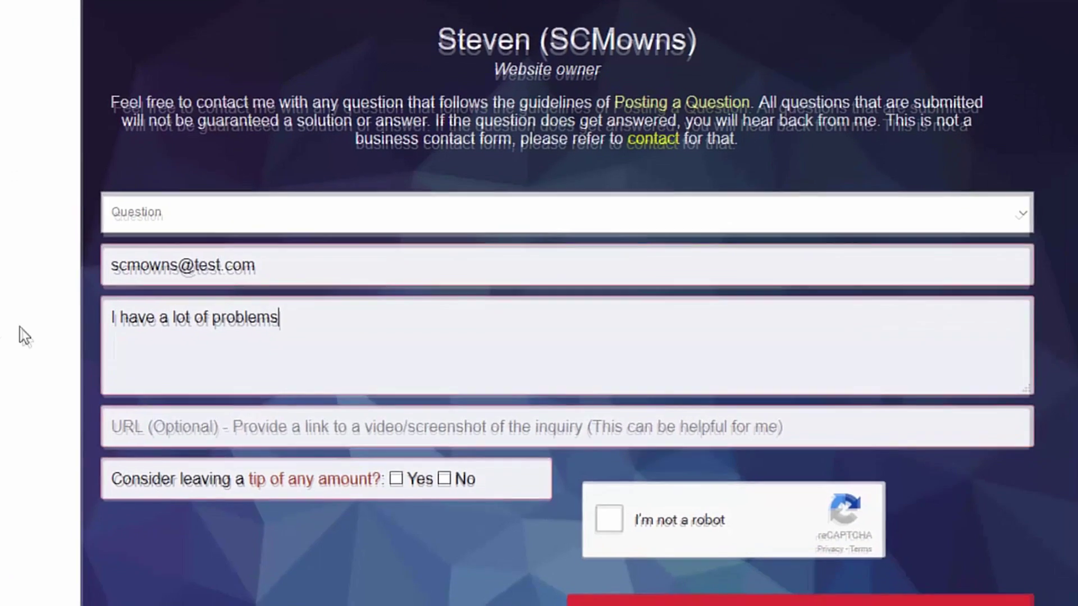
{"action": "type", "text": ":("}
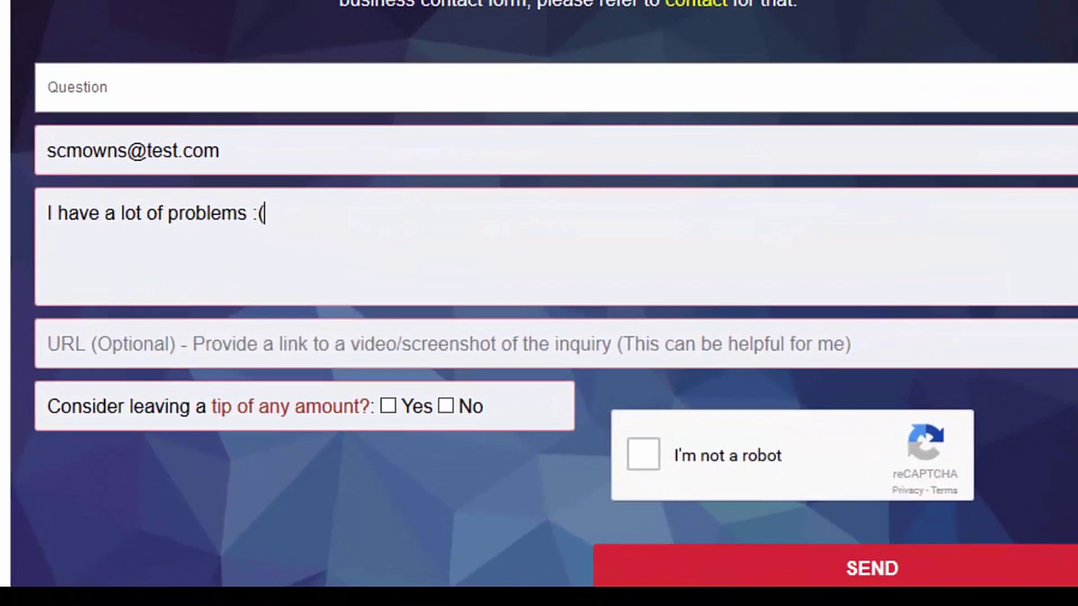
{"action": "scroll", "coordinate": [149, 206], "scroll_direction": "down", "scroll_amount": 1}
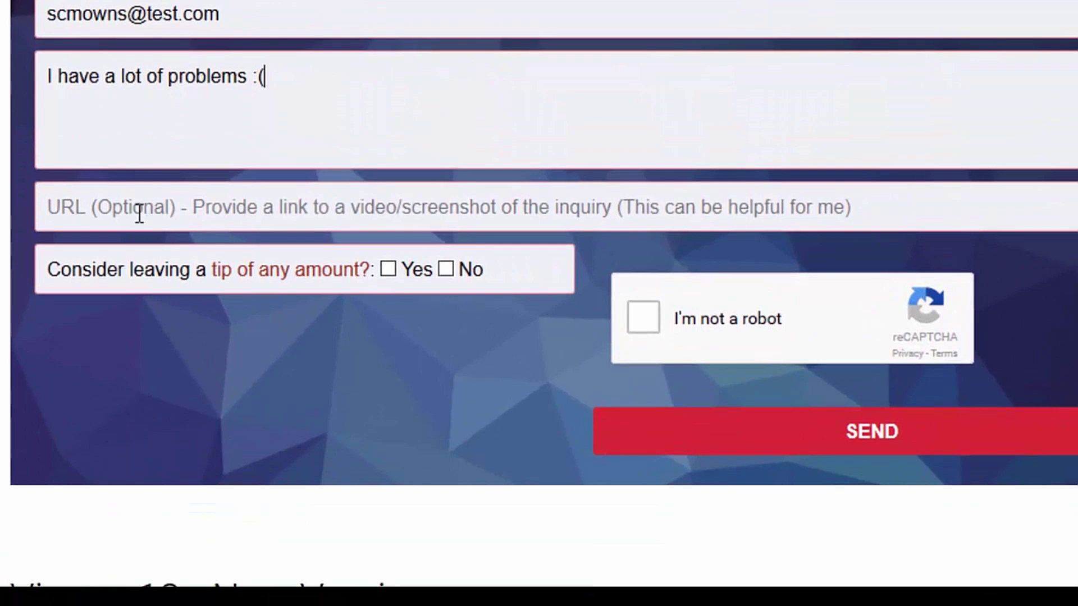
{"action": "left_click", "coordinate": [236, 219]}
{"action": "type", "text": "httP"}
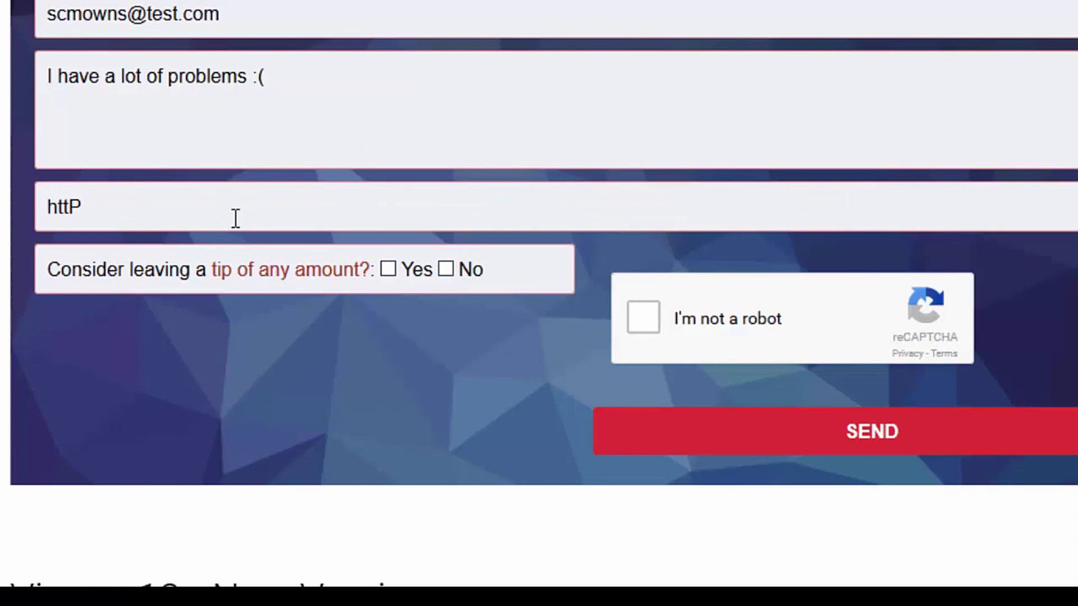
{"action": "key", "text": "BackSpace"}
{"action": "type", "text": "p://"}
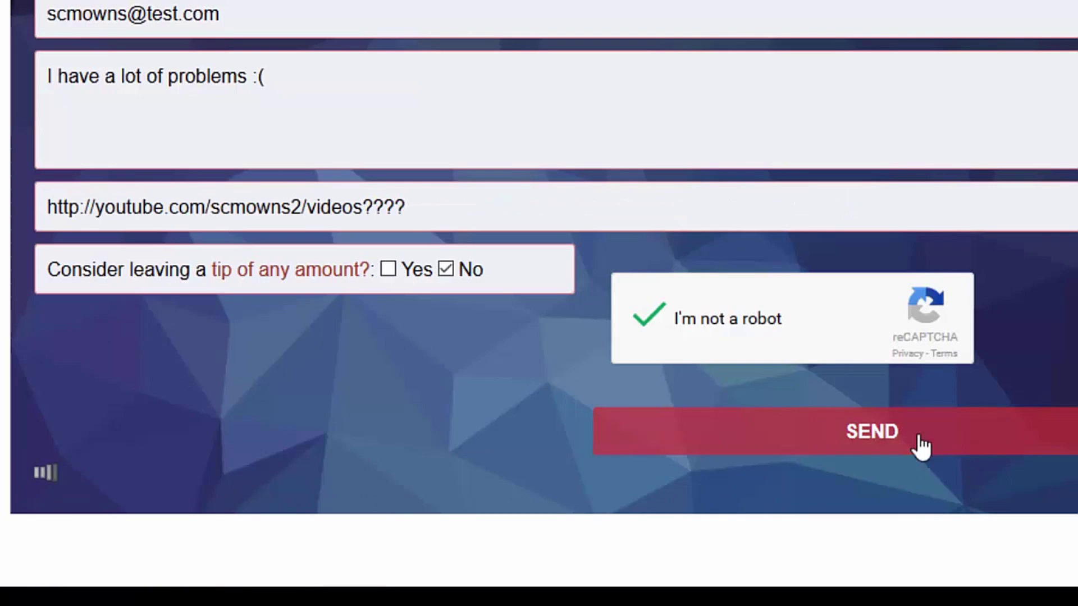
{"action": "left_click", "coordinate": [915, 445]}
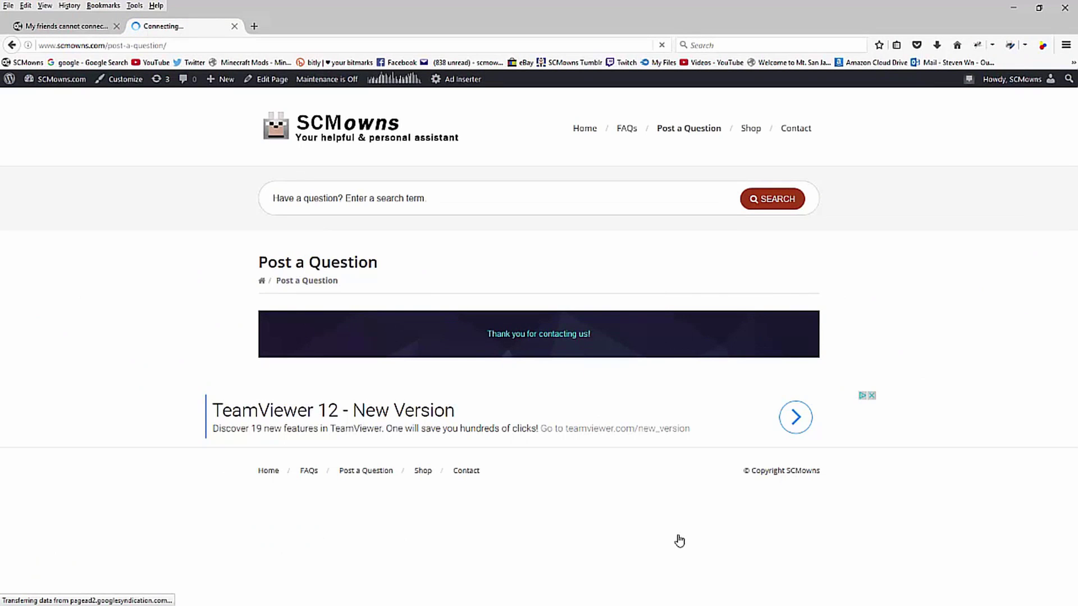
Step: Open the personal help services link below the "Done!" banner of the port forwarding article
{"action": "type", "text": "t up a server"}
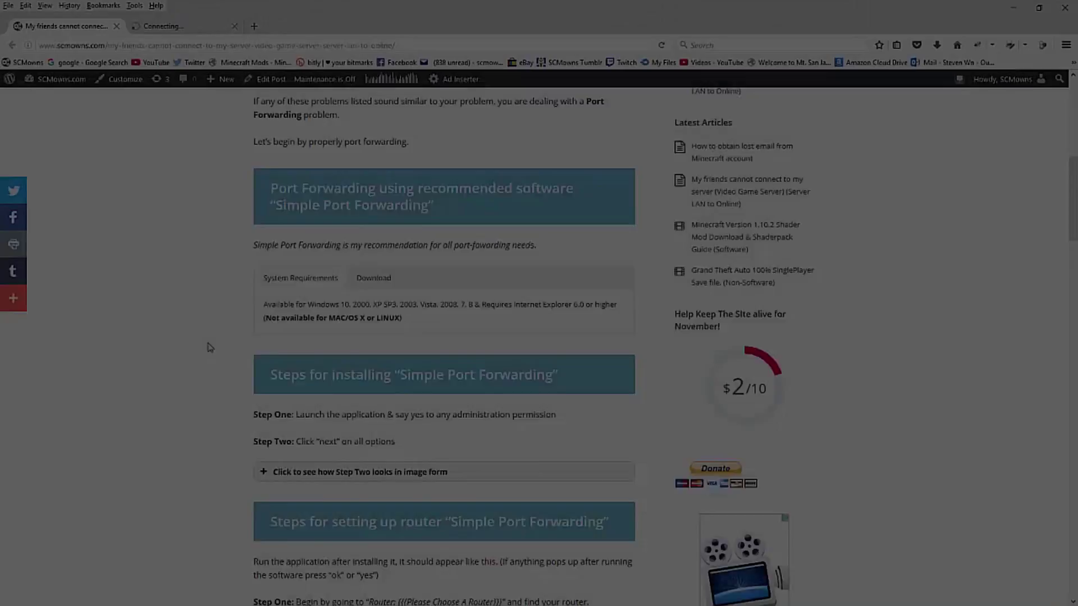
{"action": "scroll", "coordinate": [221, 315], "scroll_direction": "down", "scroll_amount": 15}
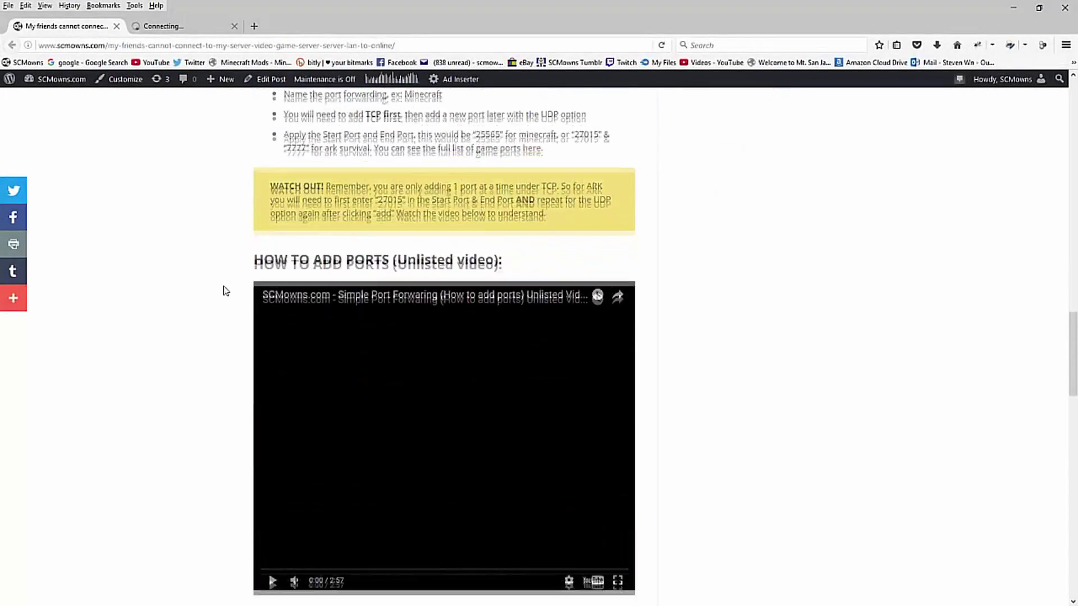
{"action": "scroll", "coordinate": [204, 185], "scroll_direction": "down", "scroll_amount": 5}
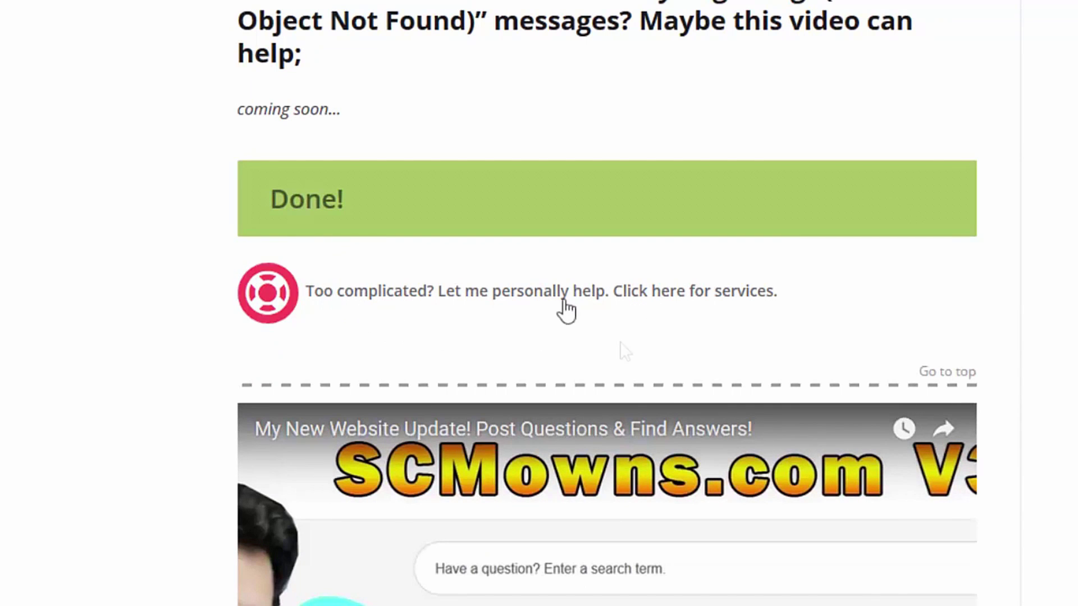
{"action": "left_click", "coordinate": [562, 295]}
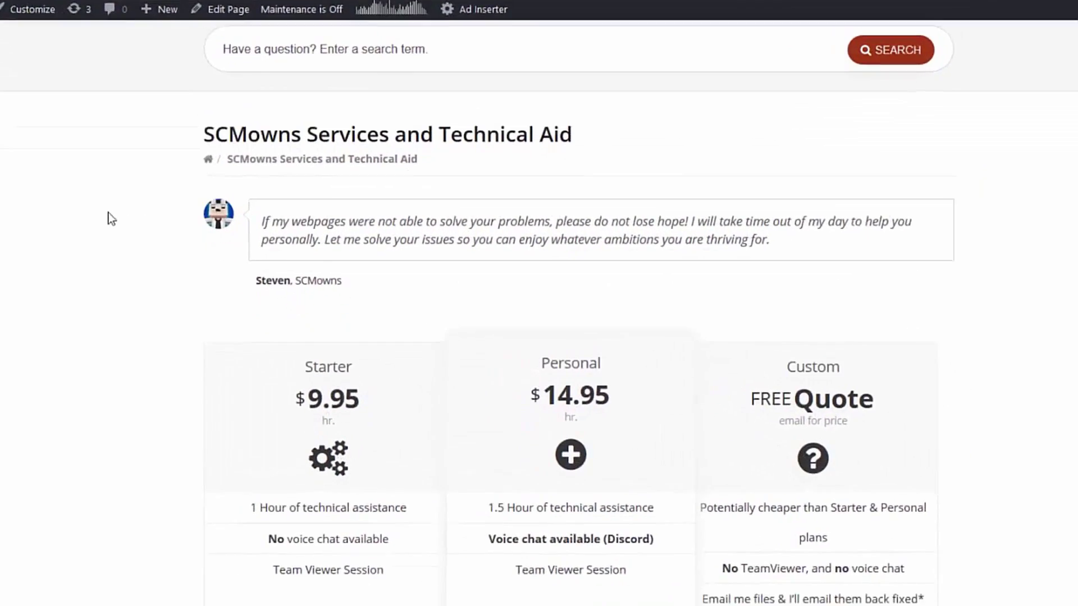
Step: Review the Starter, Personal and Custom plans and the "My offers" list on the services page
{"action": "scroll", "coordinate": [117, 318], "scroll_direction": "down", "scroll_amount": 2}
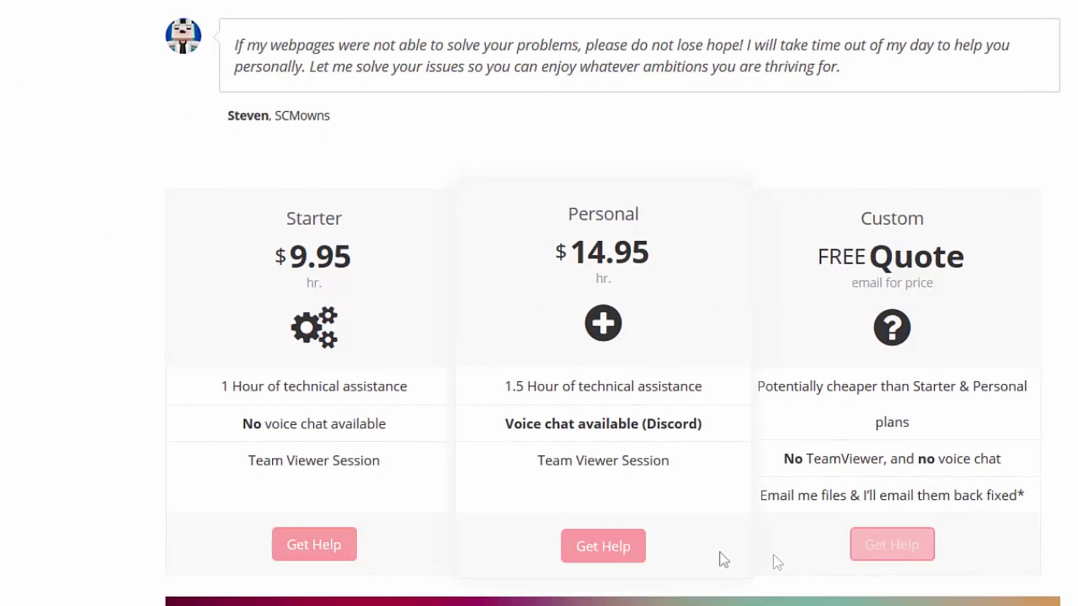
{"action": "scroll", "coordinate": [47, 505], "scroll_direction": "down", "scroll_amount": 3}
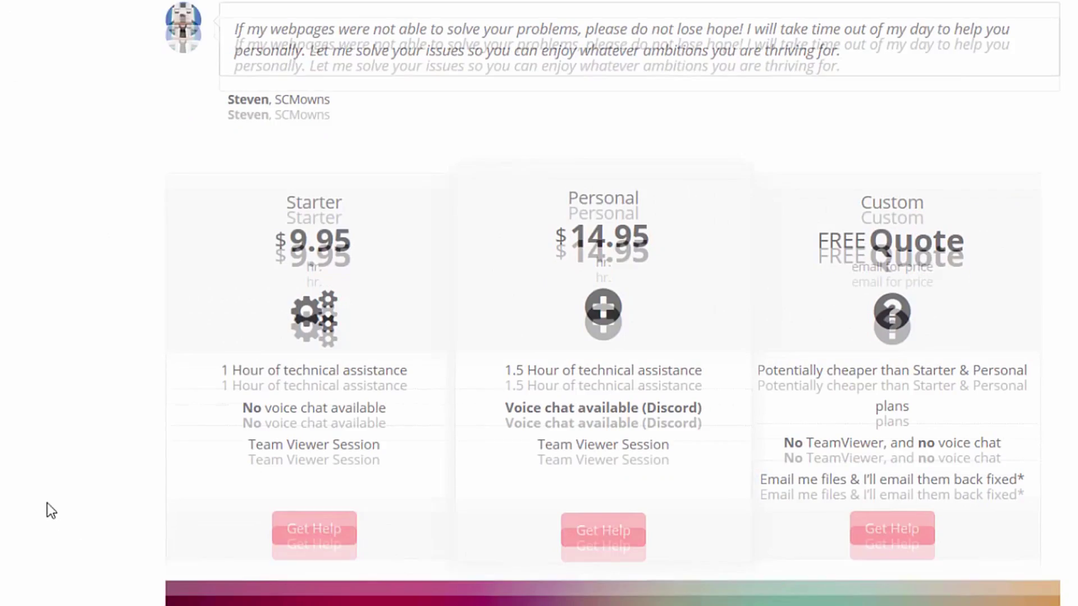
{"action": "scroll", "coordinate": [47, 511], "scroll_direction": "down", "scroll_amount": 6}
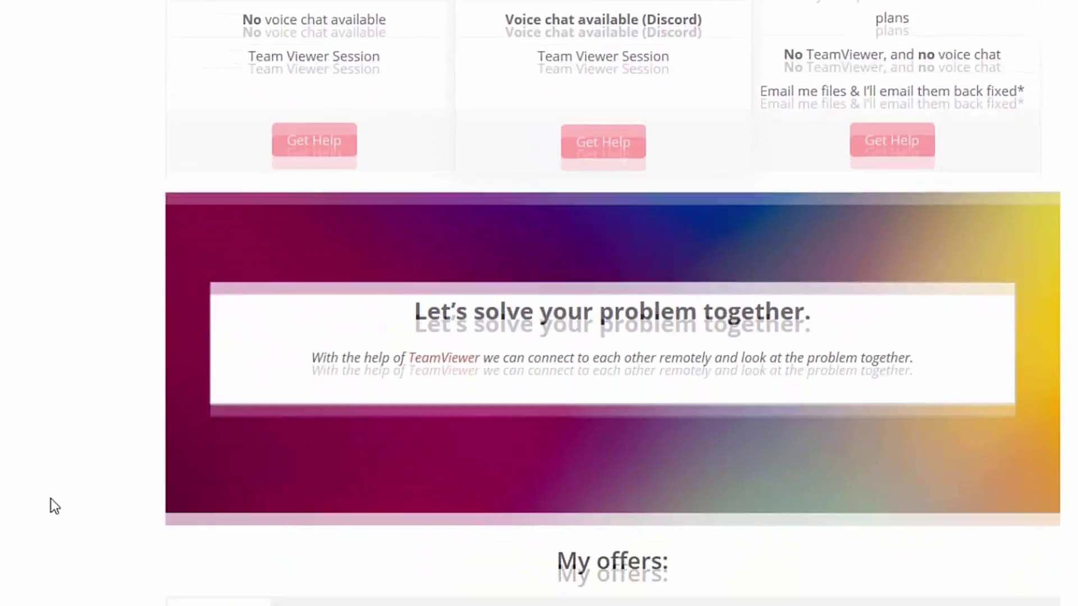
{"action": "scroll", "coordinate": [51, 500], "scroll_direction": "down", "scroll_amount": 8}
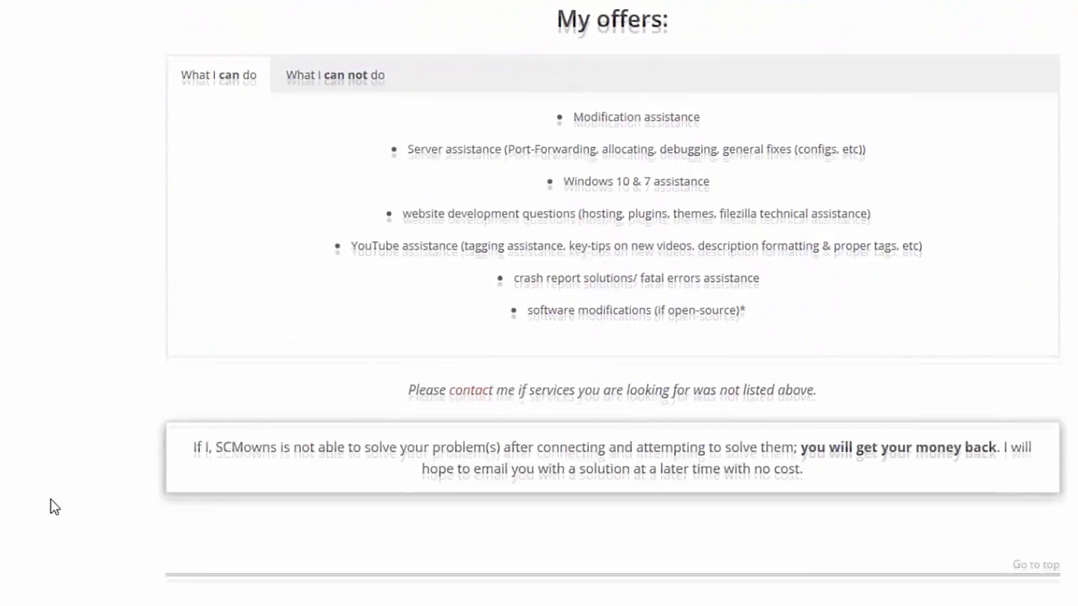
{"action": "scroll", "coordinate": [51, 499], "scroll_direction": "up", "scroll_amount": 18}
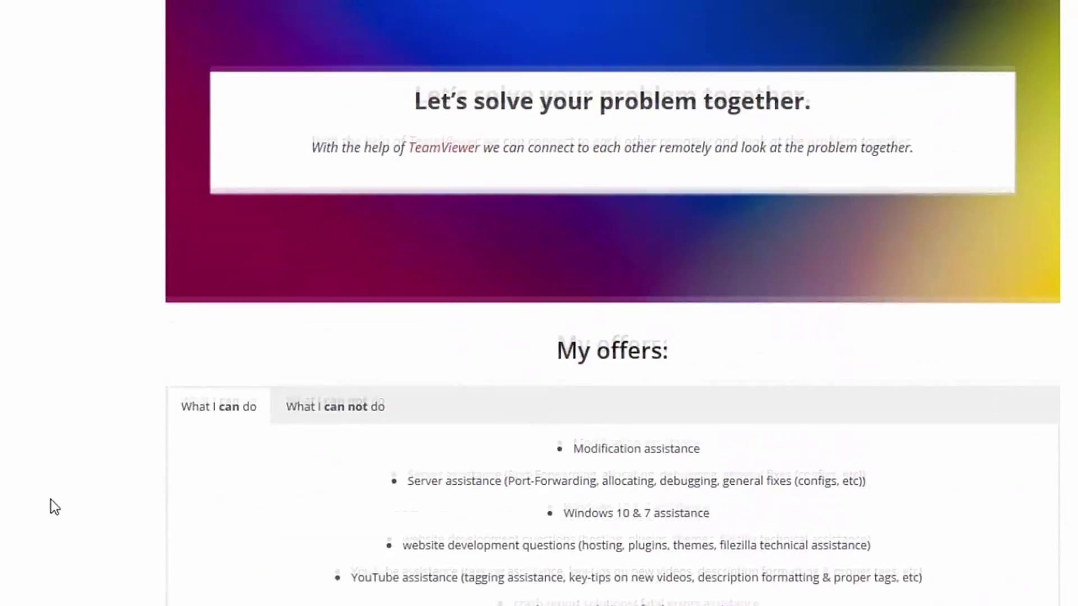